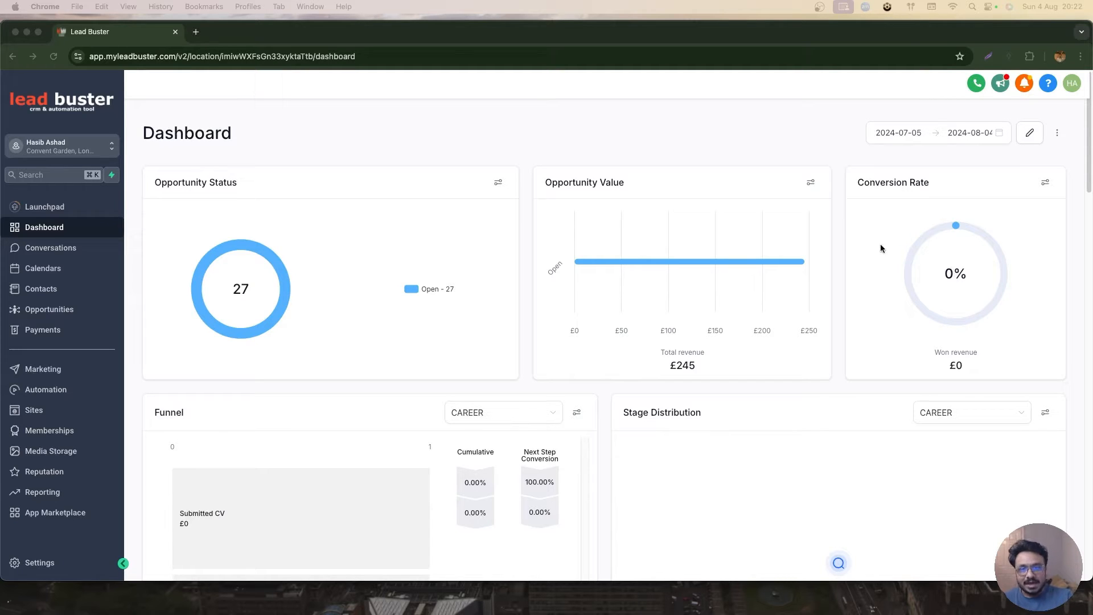
# - Open the course products list in the Memberships area
pyautogui.click(64, 430)
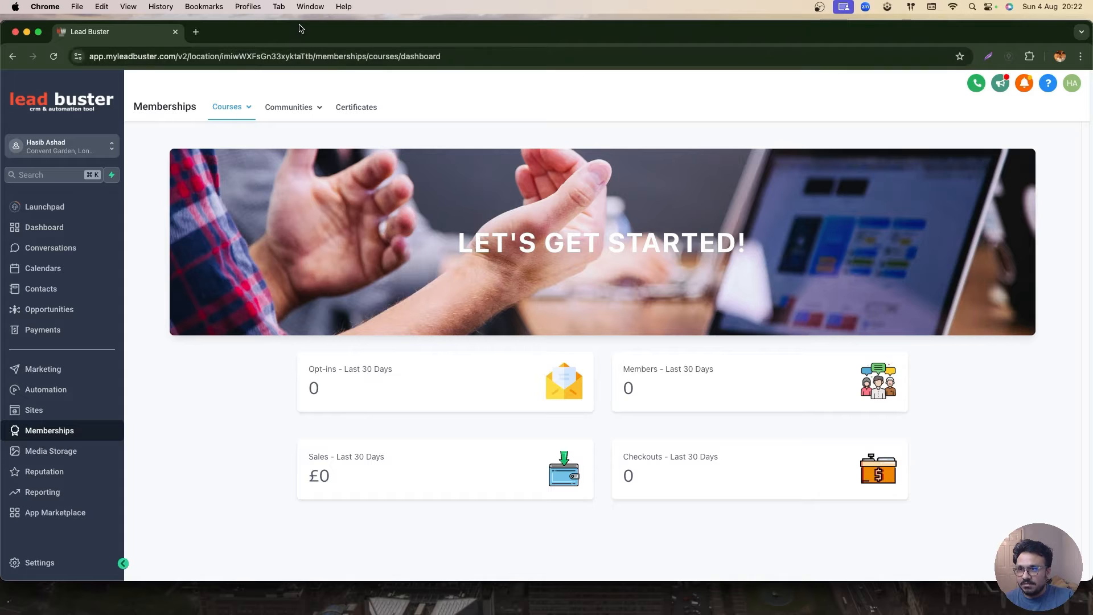
pyautogui.click(38, 32)
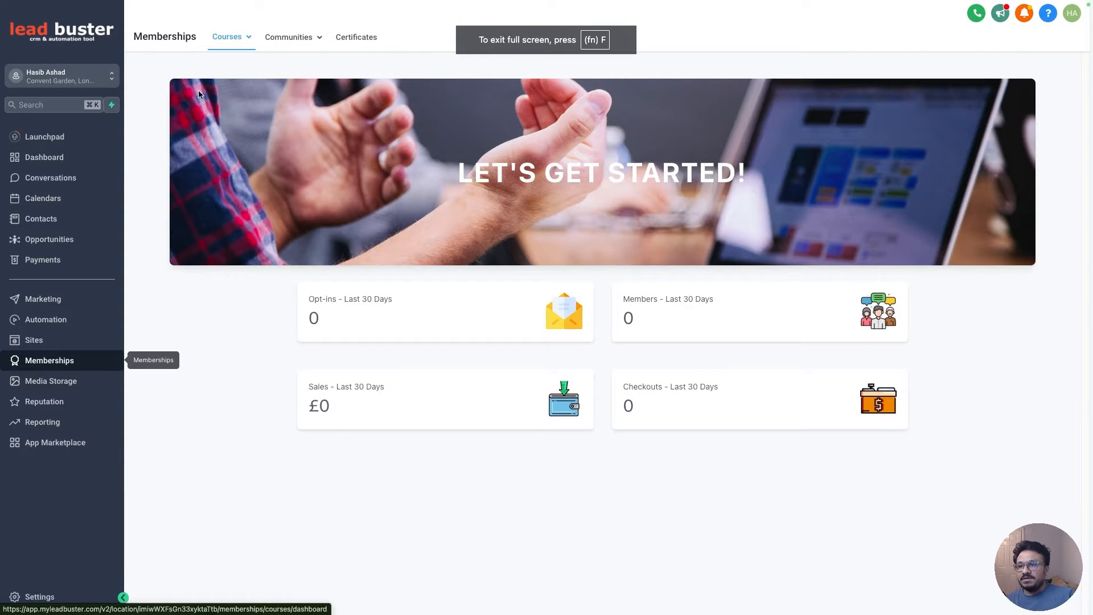
pyautogui.moveTo(243, 35)
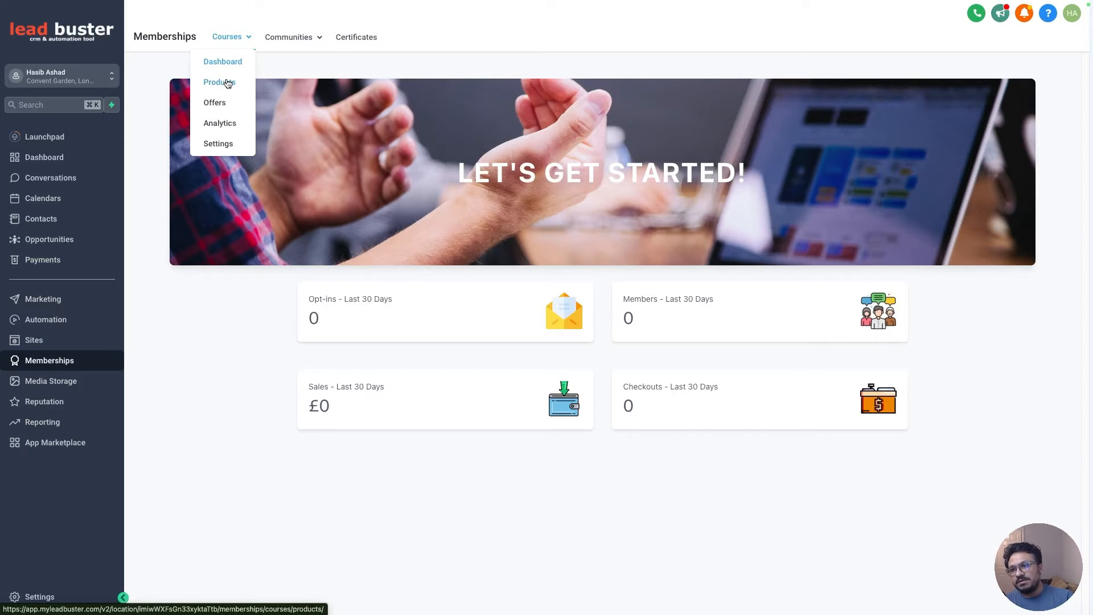
pyautogui.click(227, 83)
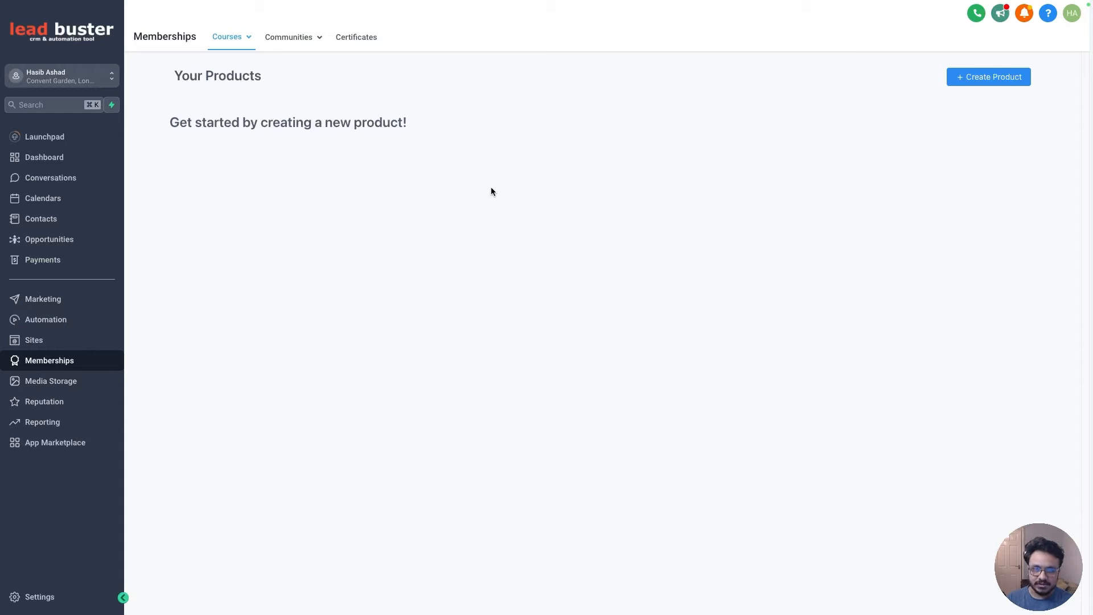
# - Start a new product from scratch using the Sprint Course template
pyautogui.click(978, 76)
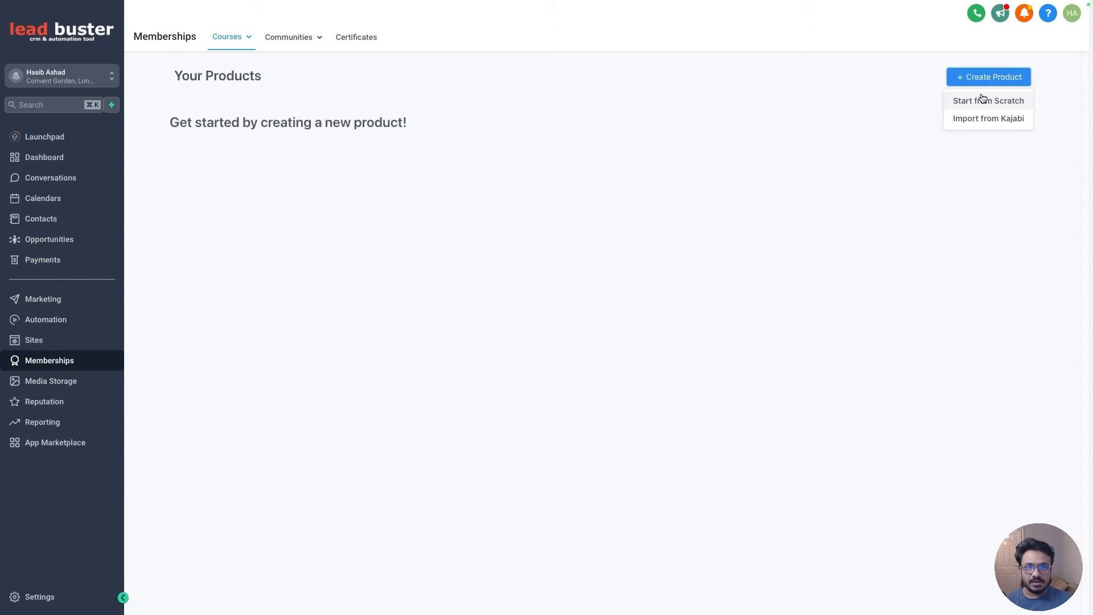
pyautogui.click(973, 133)
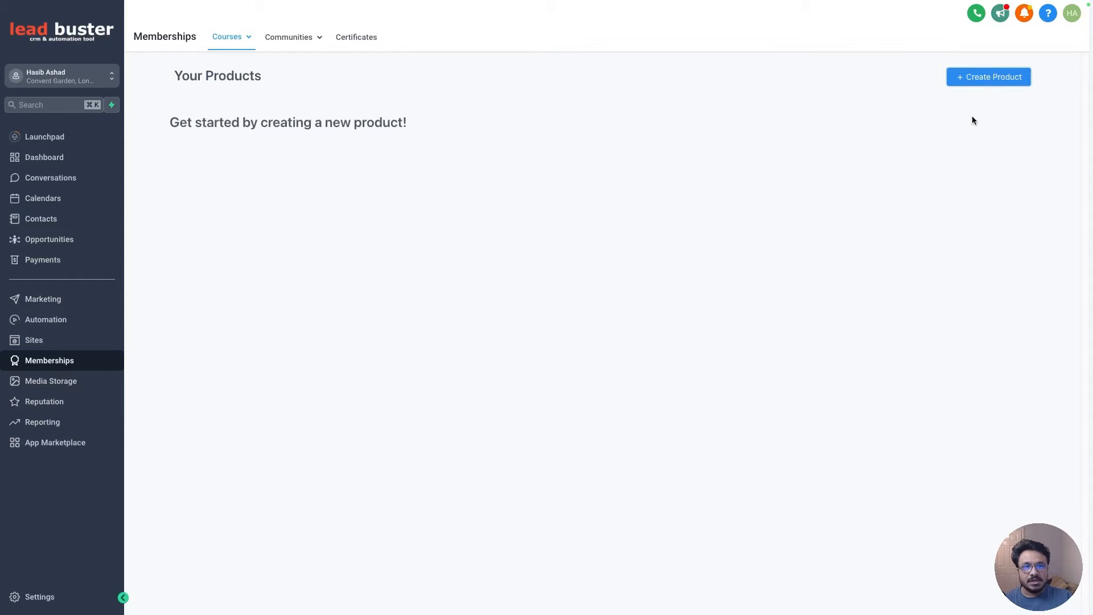
pyautogui.click(976, 78)
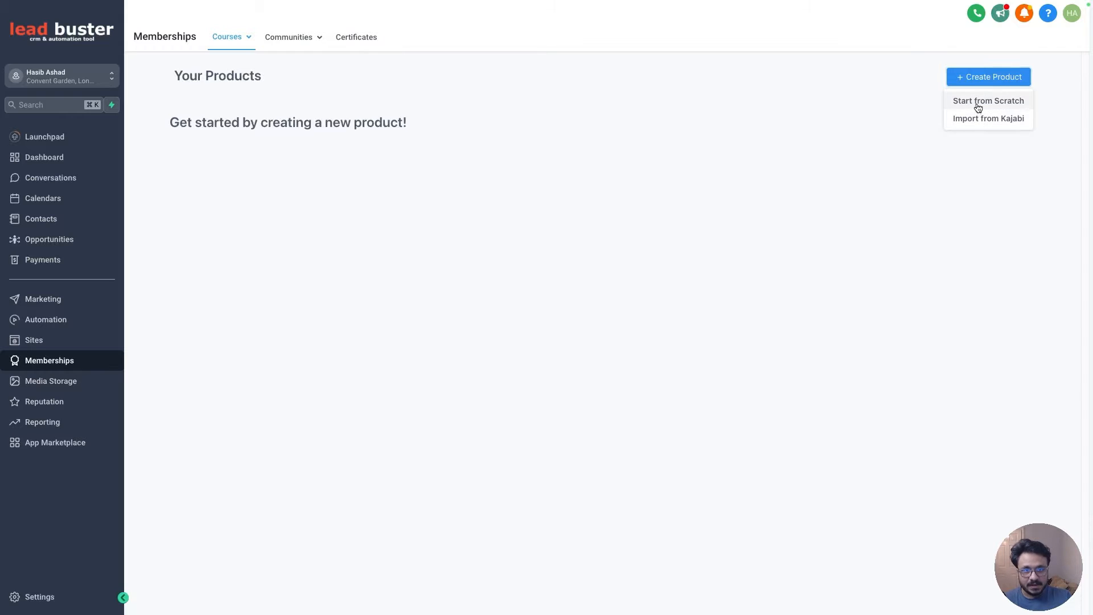
pyautogui.click(977, 106)
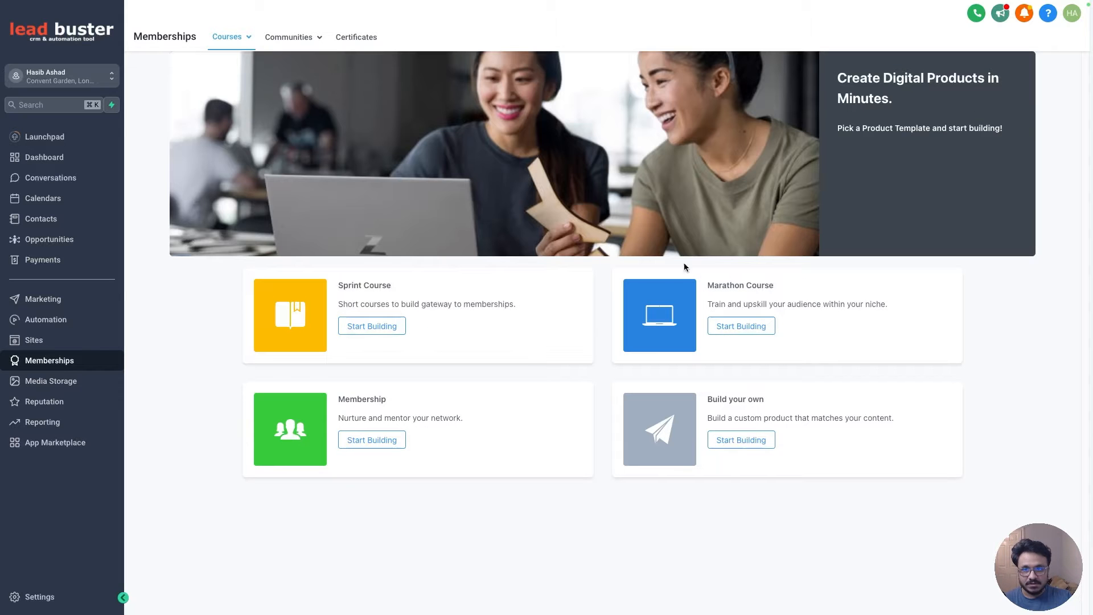
pyautogui.click(367, 326)
# - Name the new product "GoHighLevel Tutorials A-Z" and create it
pyautogui.click(470, 174)
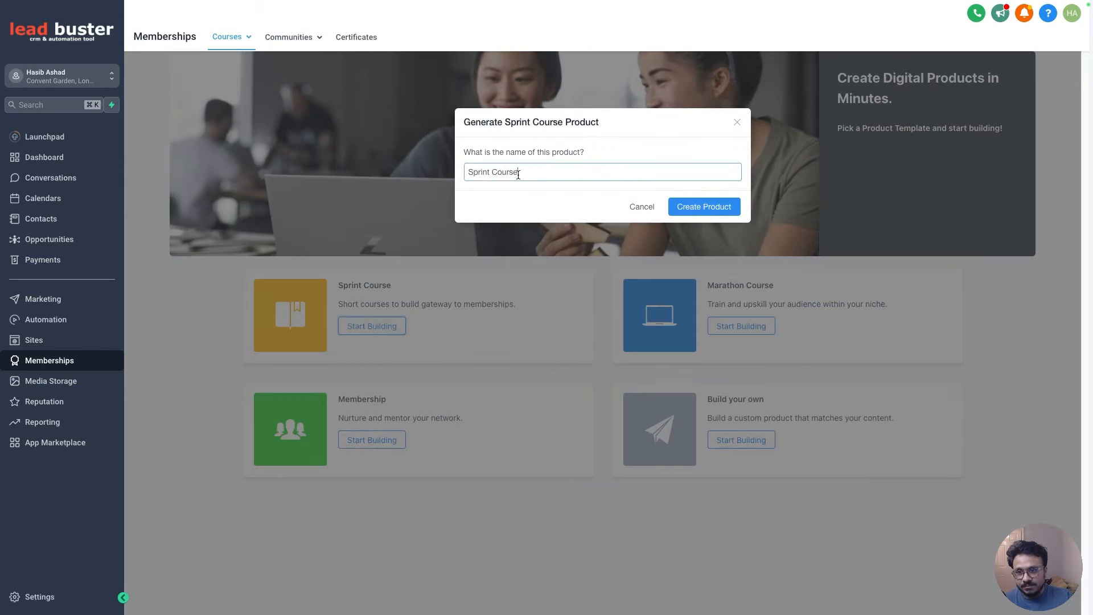
pyautogui.tripleClick(467, 175)
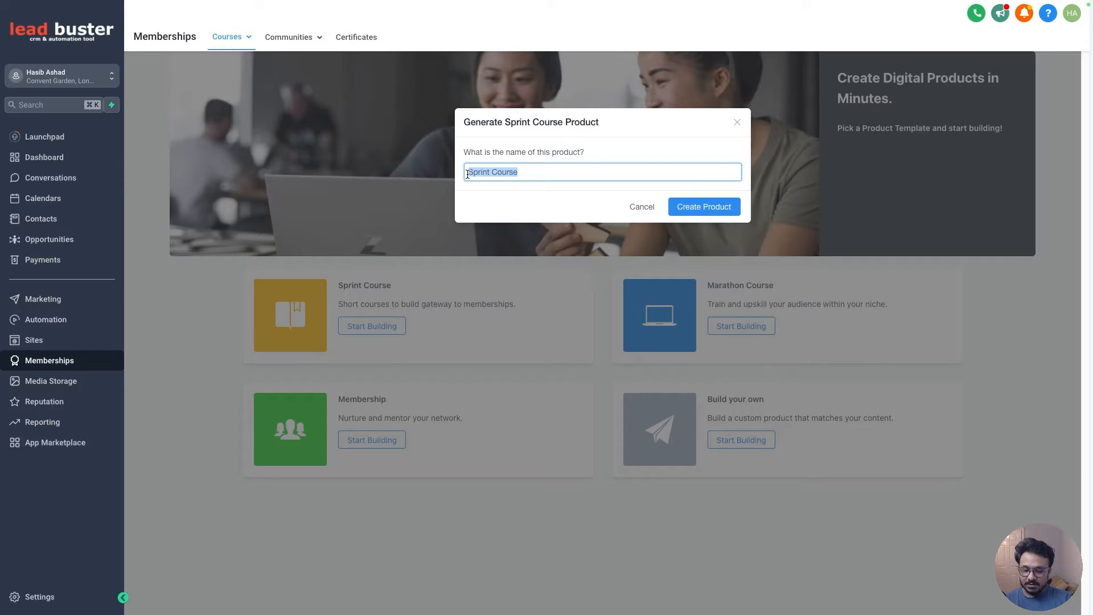
pyautogui.write('GoHighLevel Tutorials A-Z')
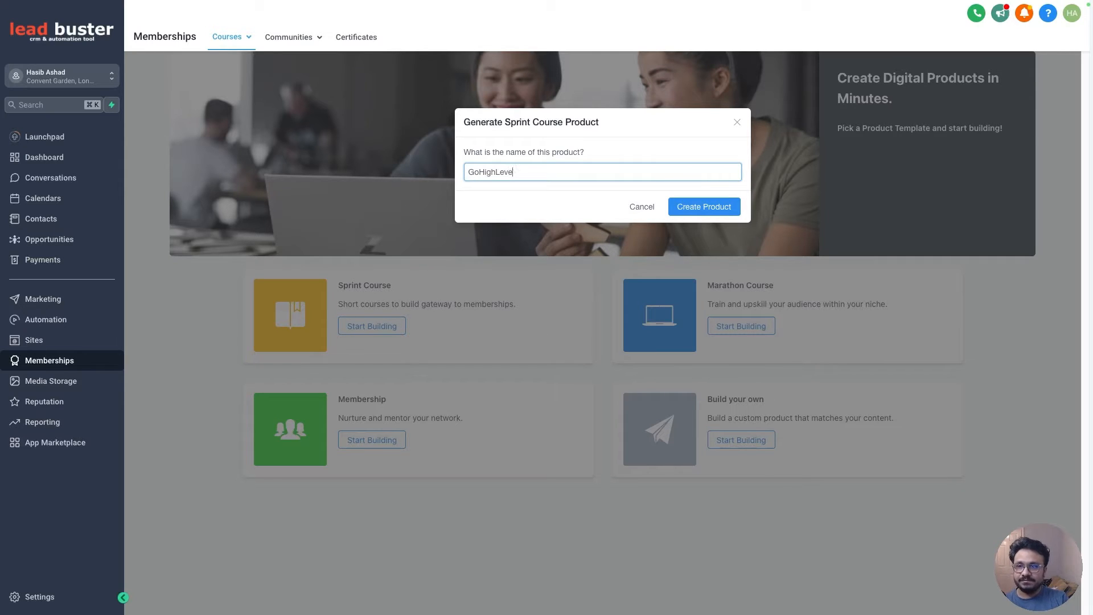
pyautogui.click(688, 205)
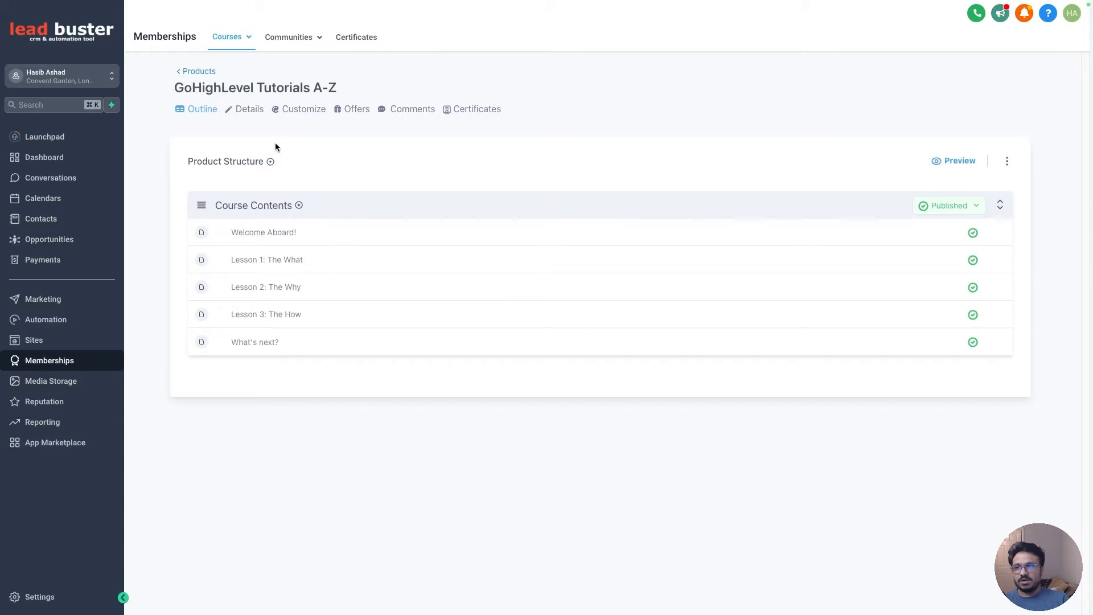
# - Open the product's details and review the thumbnail's recommended dimensions
pyautogui.click(243, 111)
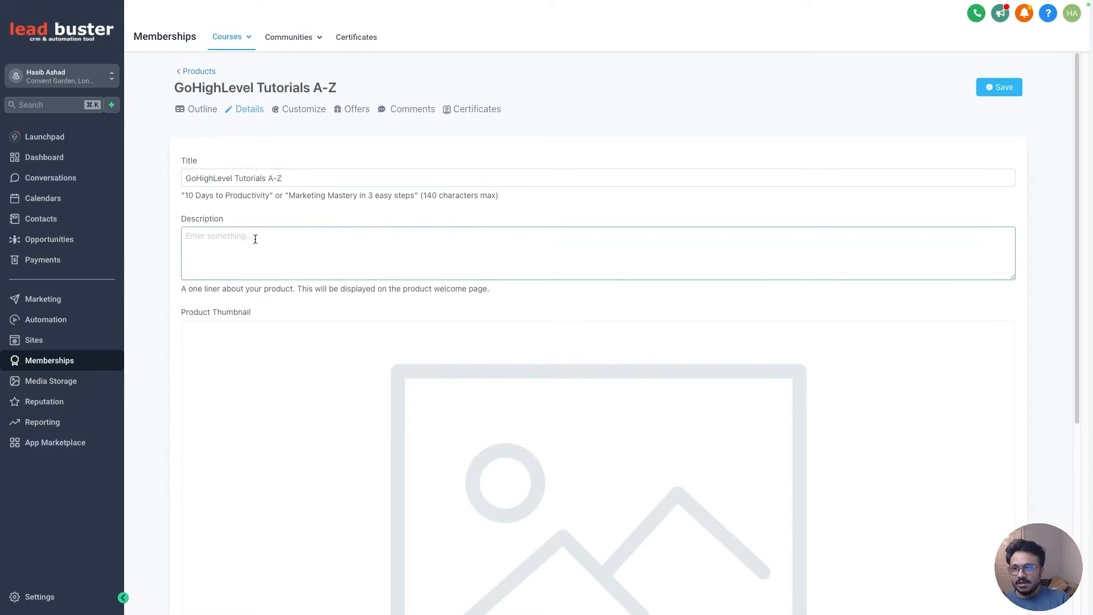
pyautogui.scroll(-5, 516, 237)
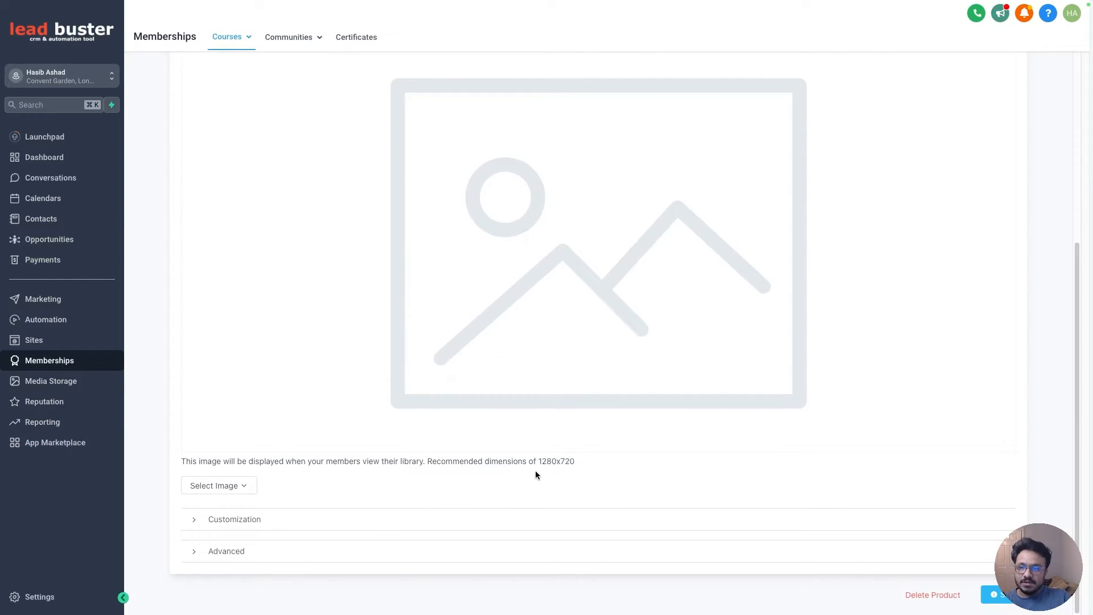
pyautogui.moveTo(541, 462); pyautogui.dragTo(559, 462)
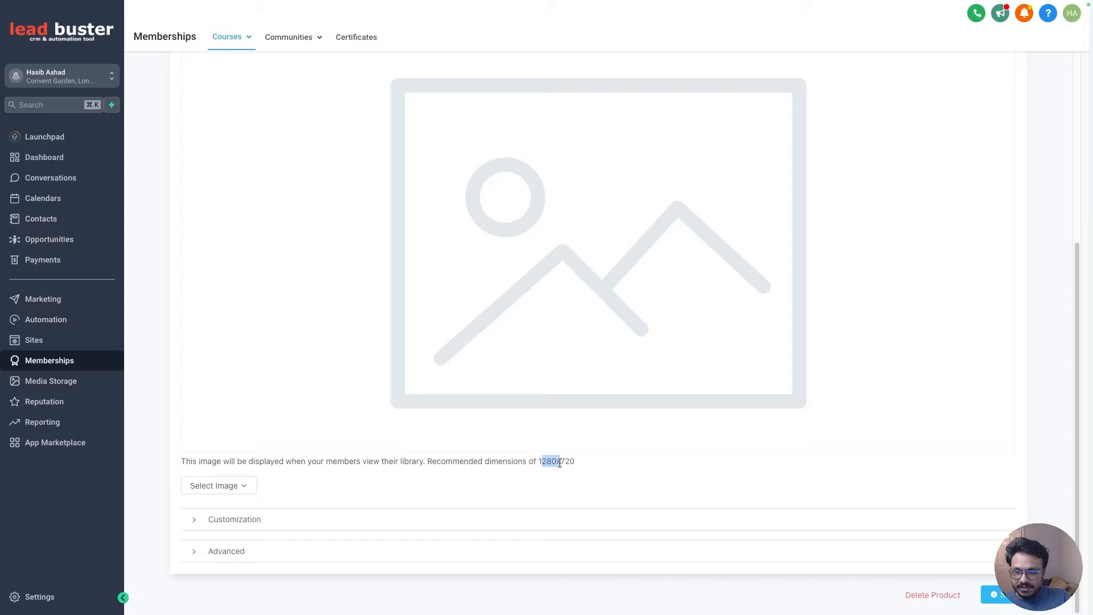
pyautogui.click(560, 462)
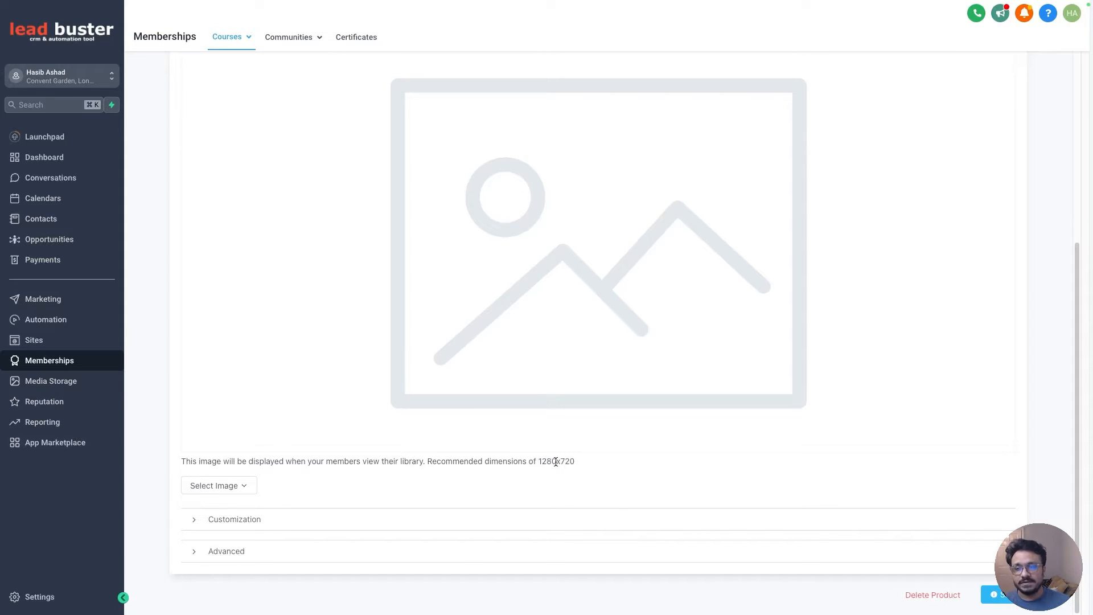
pyautogui.scroll(3, 555, 461)
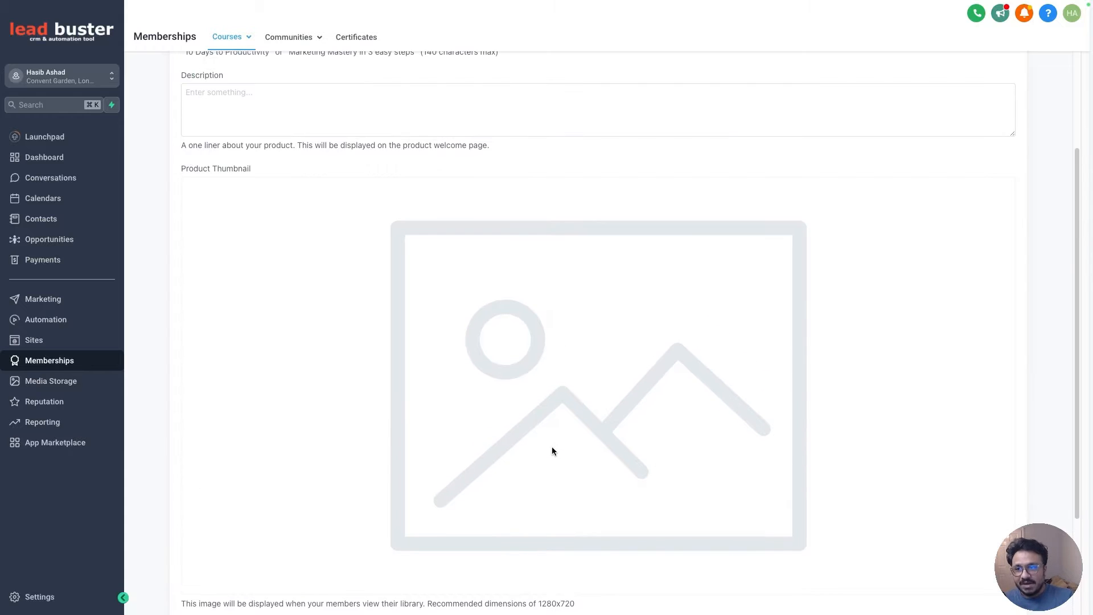
pyautogui.scroll(-2, 543, 450)
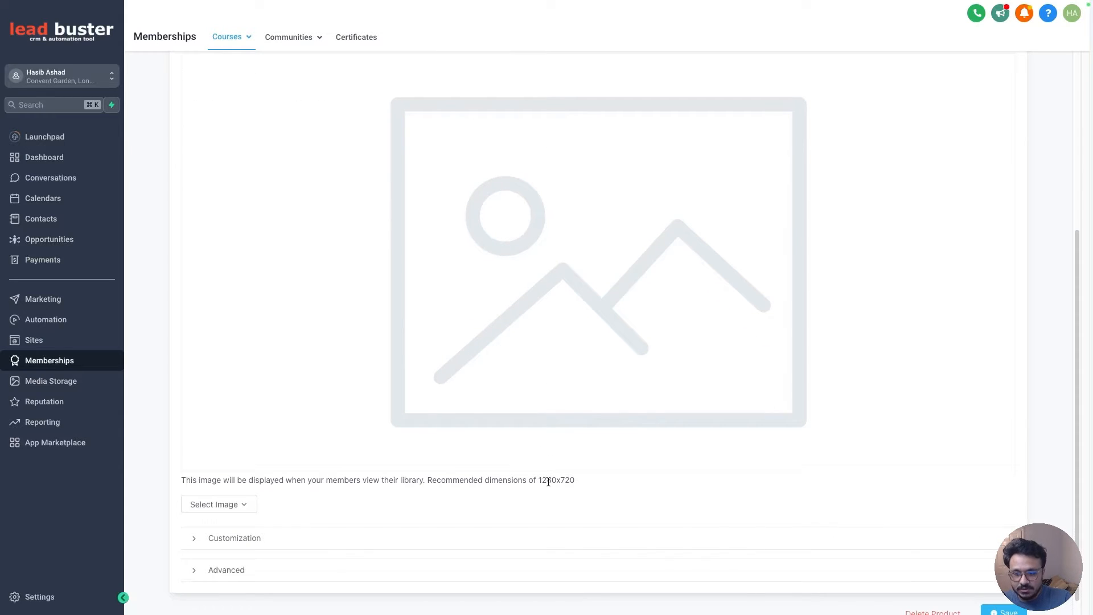
pyautogui.scroll(1, 529, 452)
pyautogui.scroll(3, 528, 451)
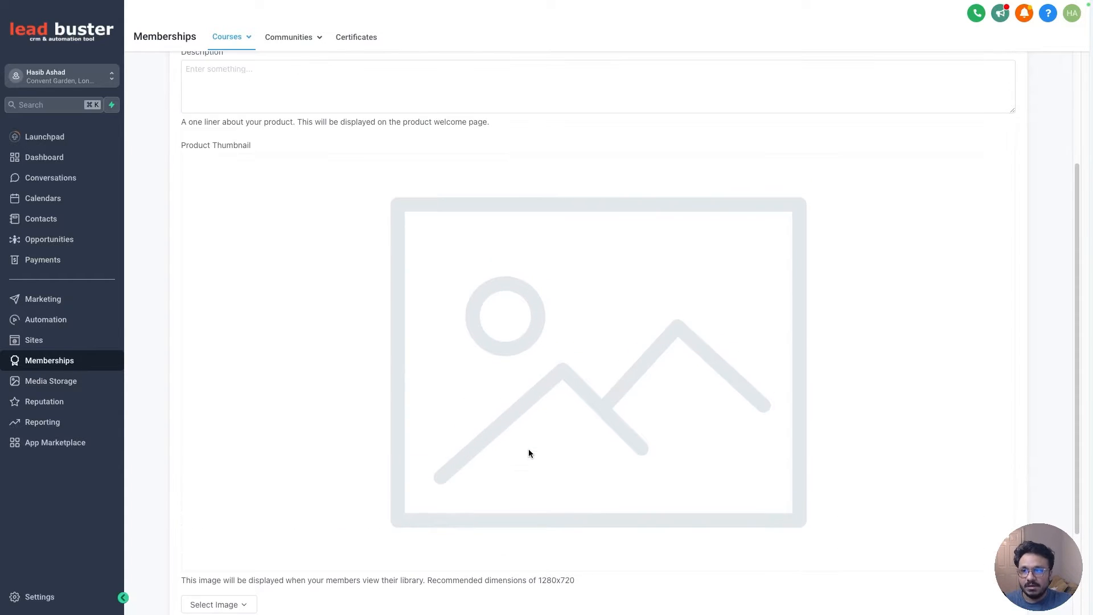
pyautogui.scroll(-2, 532, 455)
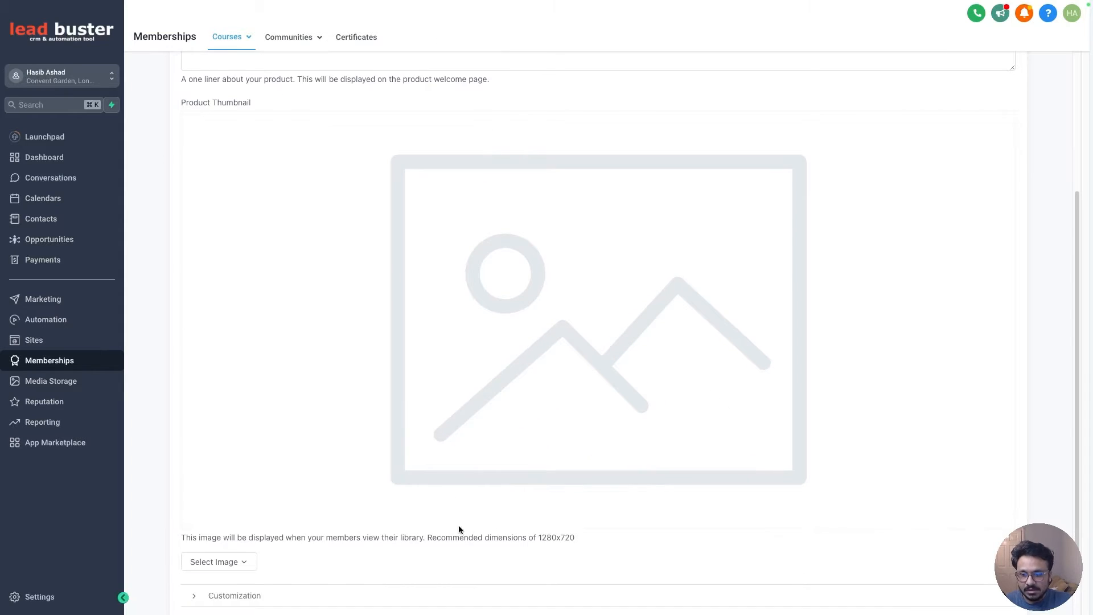
pyautogui.scroll(-1, 459, 525)
# - Upload "how to become a.png" as the product thumbnail
pyautogui.click(212, 487)
pyautogui.click(224, 464)
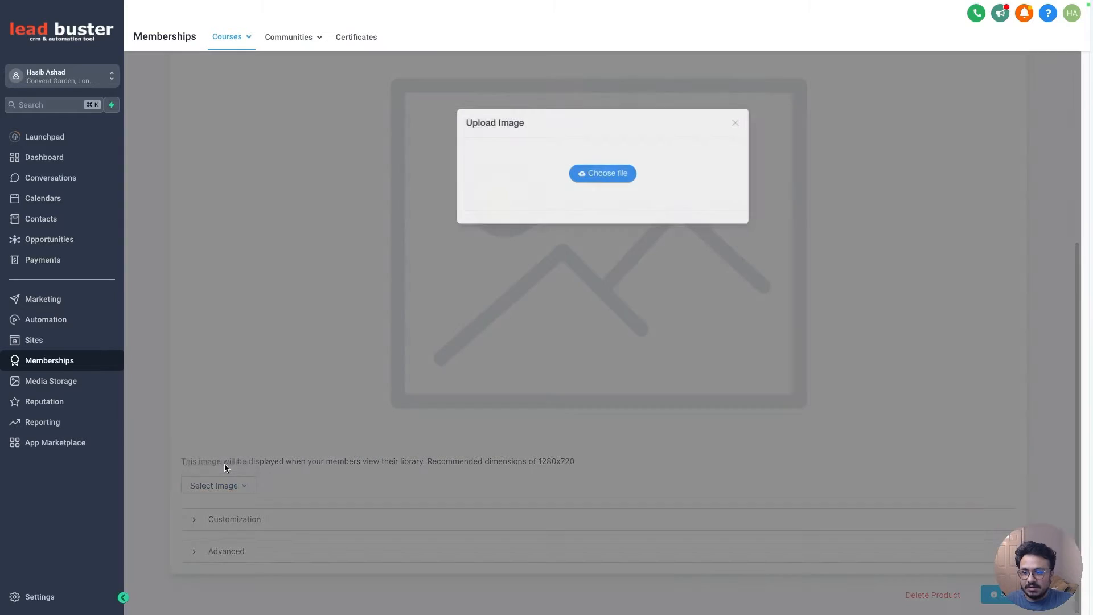
pyautogui.click(627, 173)
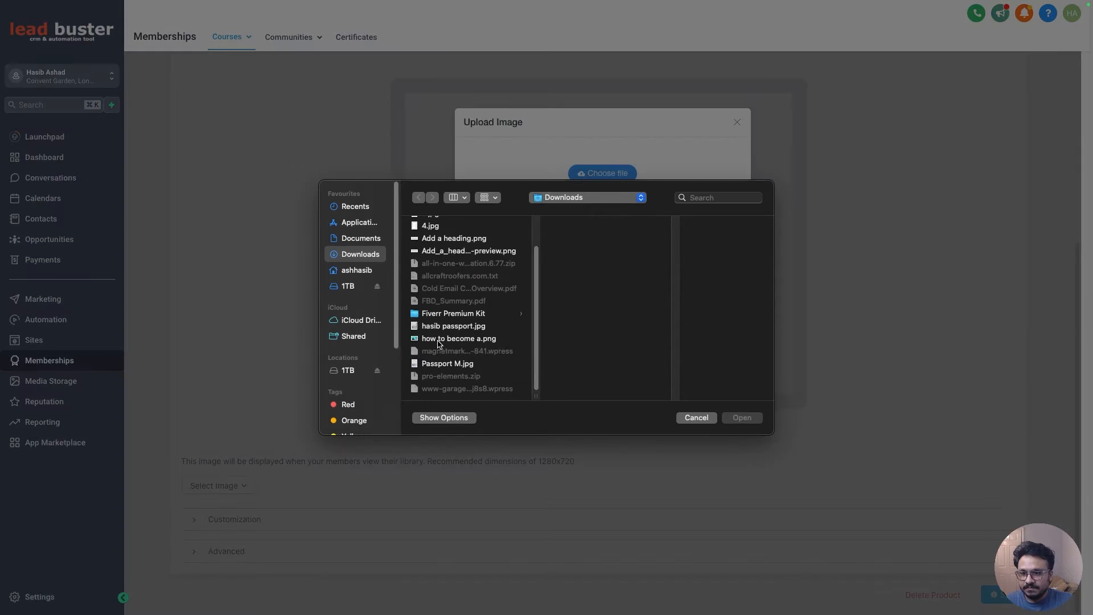
pyautogui.doubleClick(439, 340)
pyautogui.click(624, 299)
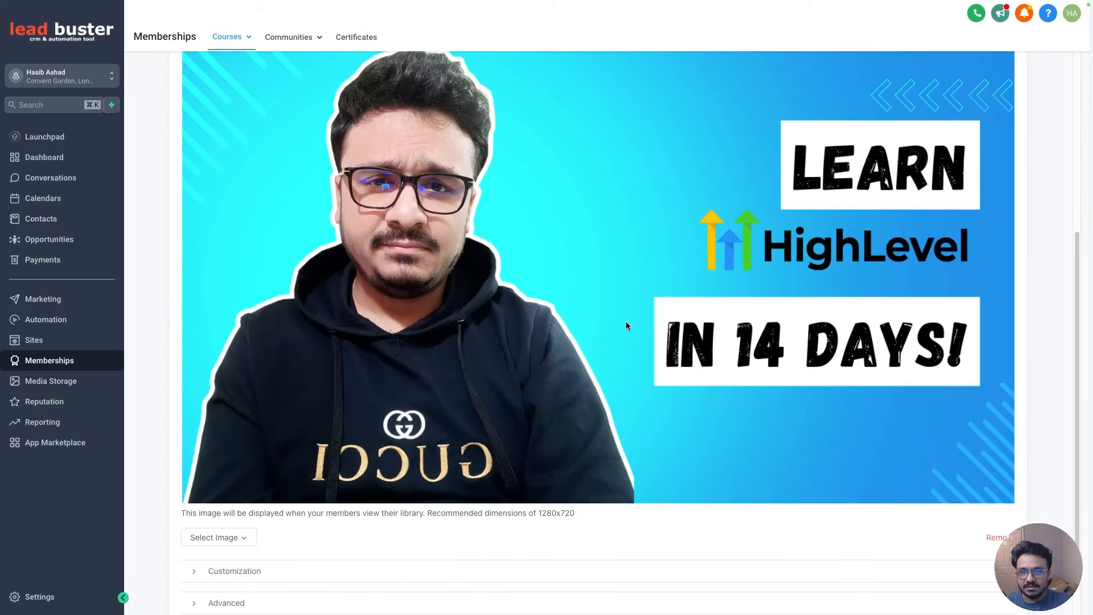
# - Expand the Customization section to reach the instructor settings
pyautogui.scroll(-1, 624, 283)
pyautogui.scroll(-2, 624, 283)
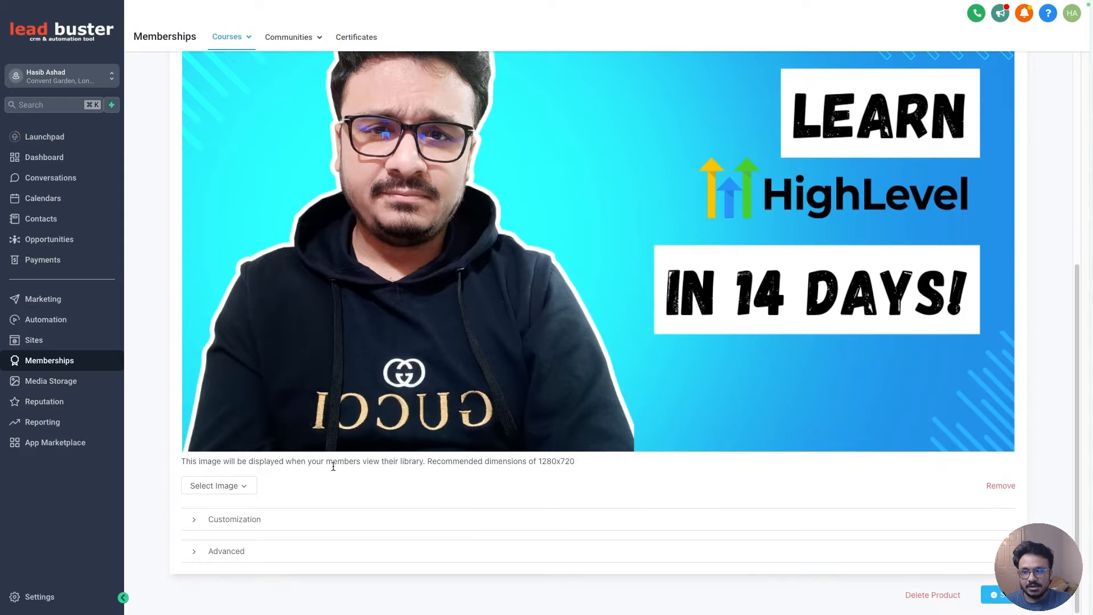
pyautogui.click(244, 522)
pyautogui.scroll(-5, 268, 496)
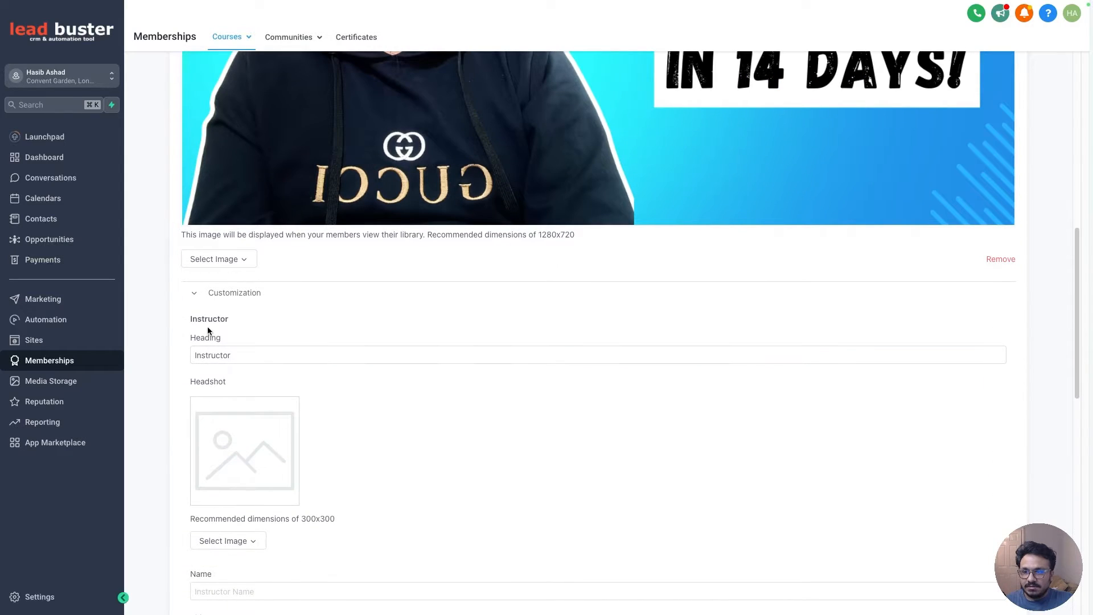
pyautogui.click(215, 354)
pyautogui.doubleClick(218, 356)
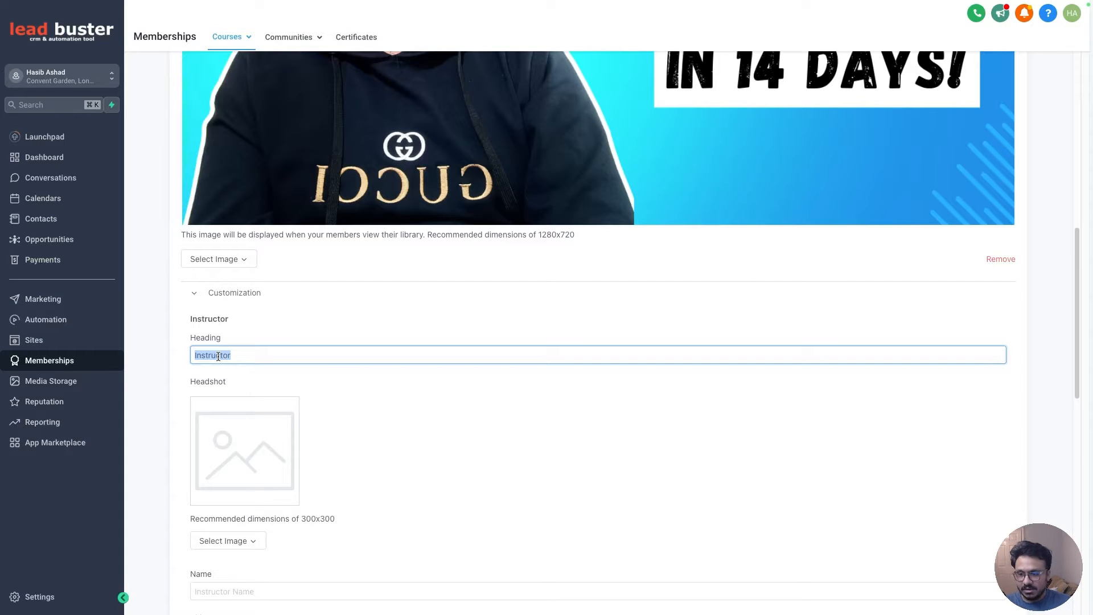
# - Enter the instructor's full name in the instructor Name field
pyautogui.scroll(-3, 231, 392)
pyautogui.click(236, 405)
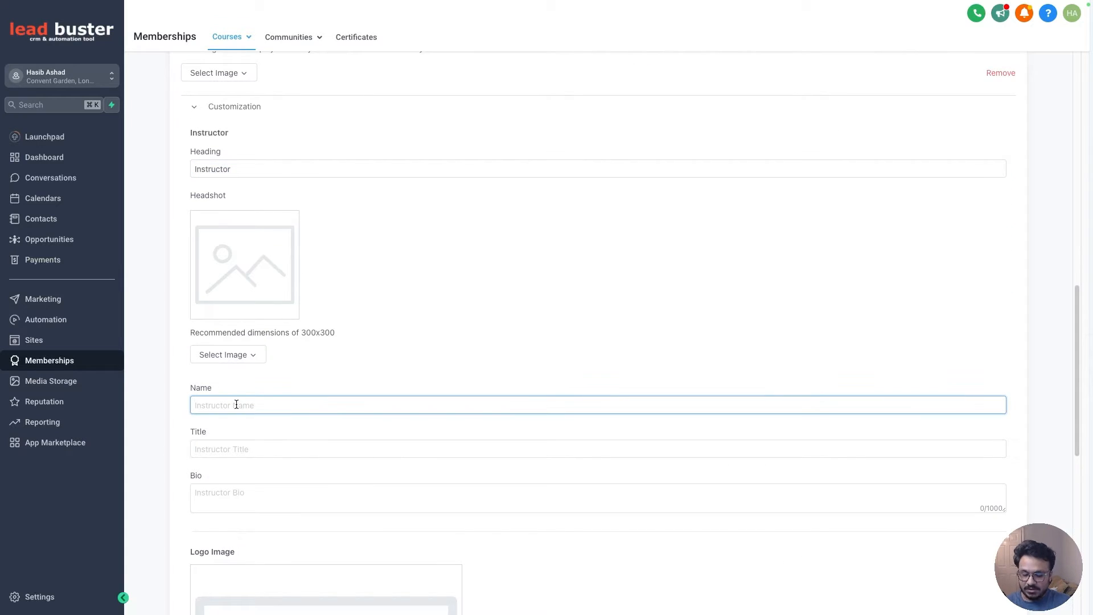
pyautogui.write('Hasib Ashad')
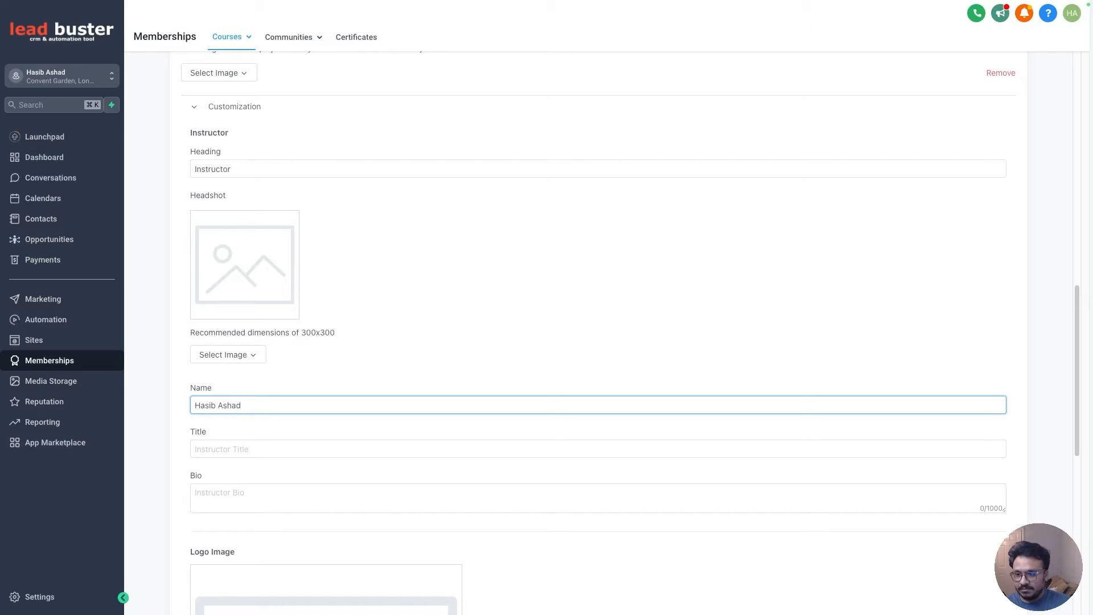
# - Set the instructor title to "Digital Creator"
pyautogui.click(229, 450)
pyautogui.write('Digital ')
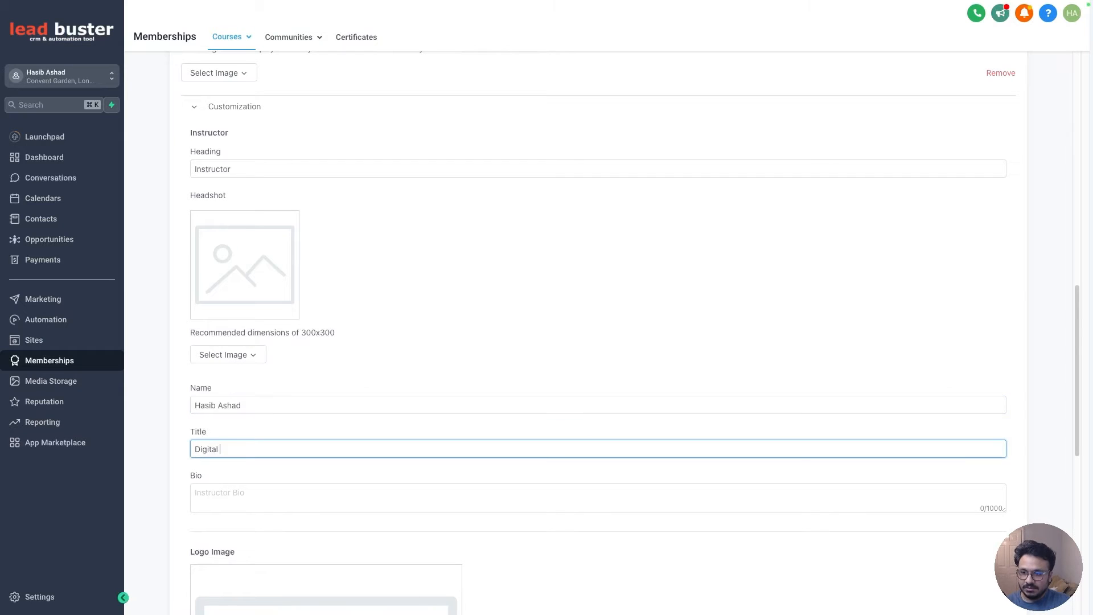
pyautogui.write('Creator')
# - Write the instructor bio "Hey I am a Digital Marketer and a Digital Creator"
pyautogui.scroll(-1, 237, 461)
pyautogui.click(236, 459)
pyautogui.write('Hey')
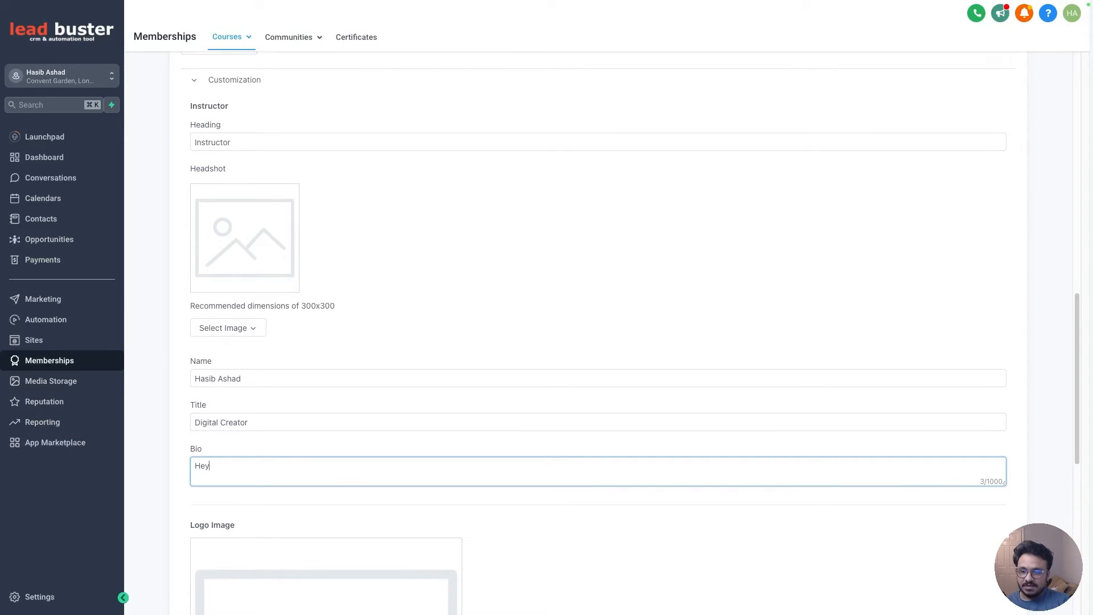
pyautogui.write(' I am ')
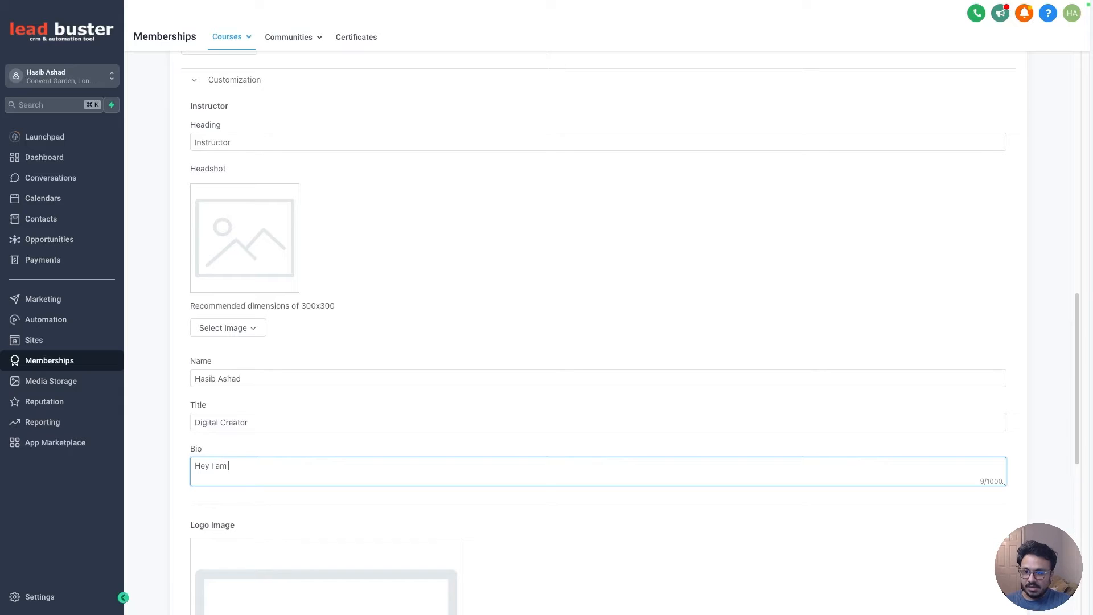
pyautogui.write('a Digital AM')
pyautogui.press('BackSpace')
pyautogui.press('BackSpace')
pyautogui.write('Marketer and a Digital ')
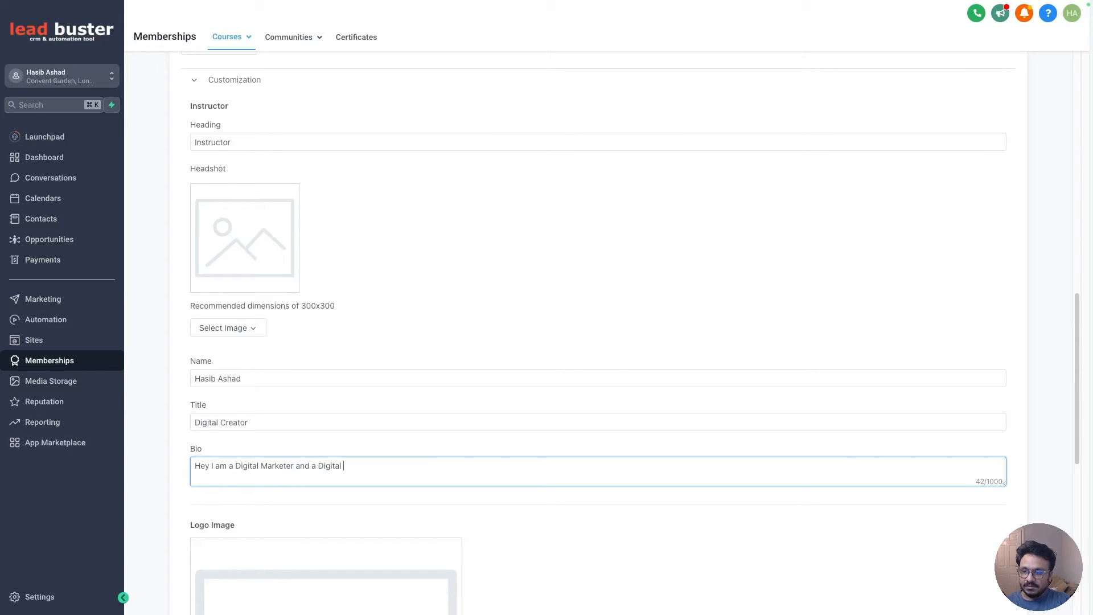
pyautogui.write('Creator')
# - Upload the file 1.jpg as the course's logo image
pyautogui.scroll(-5, 257, 471)
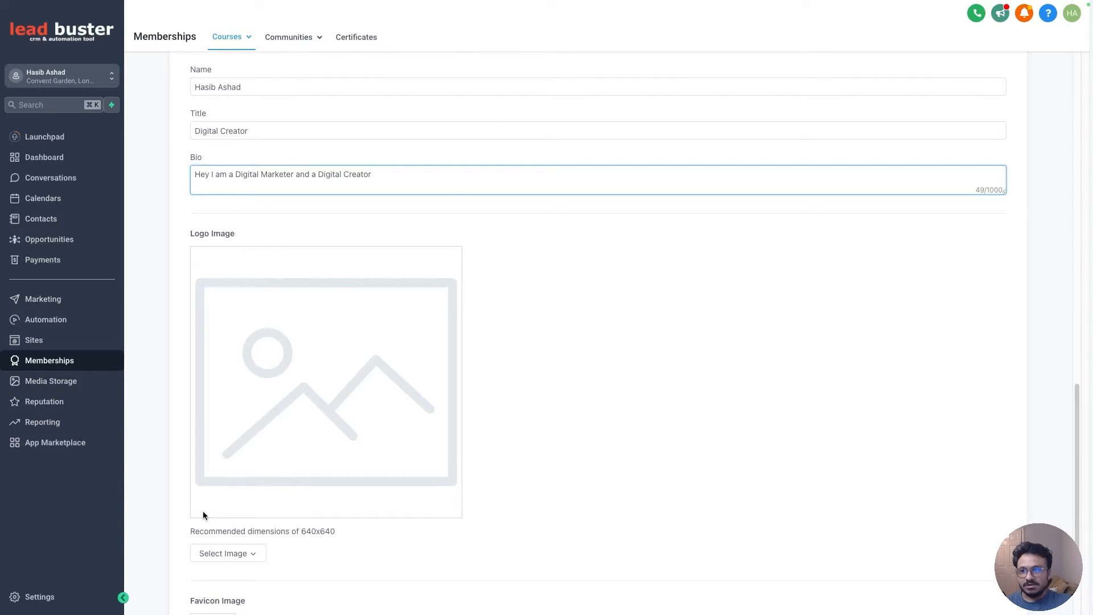
pyautogui.scroll(-1, 302, 411)
pyautogui.click(238, 494)
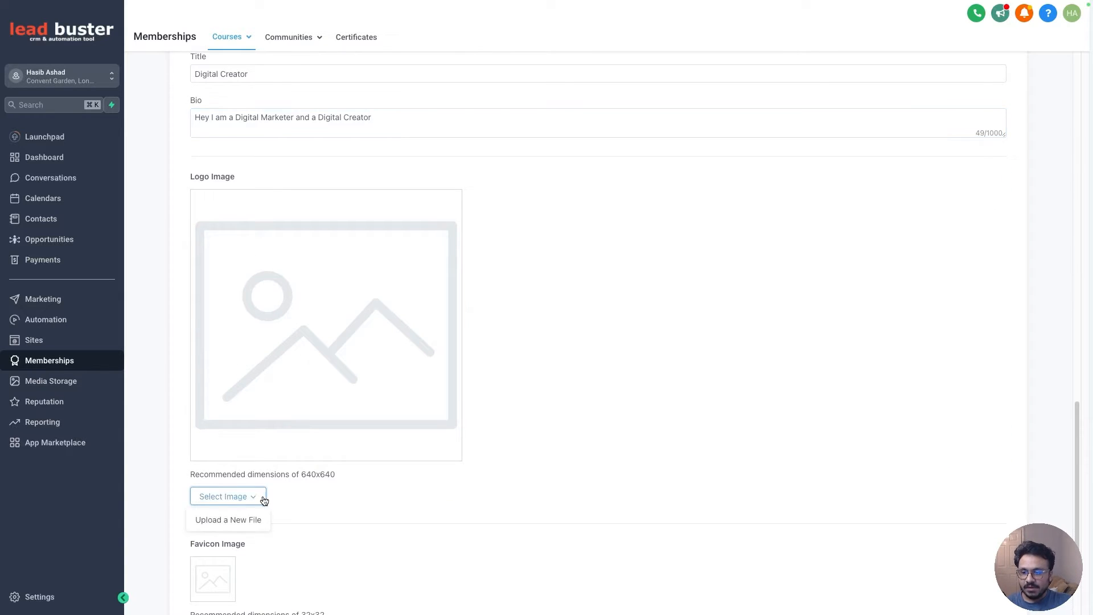
pyautogui.click(246, 515)
pyautogui.click(597, 169)
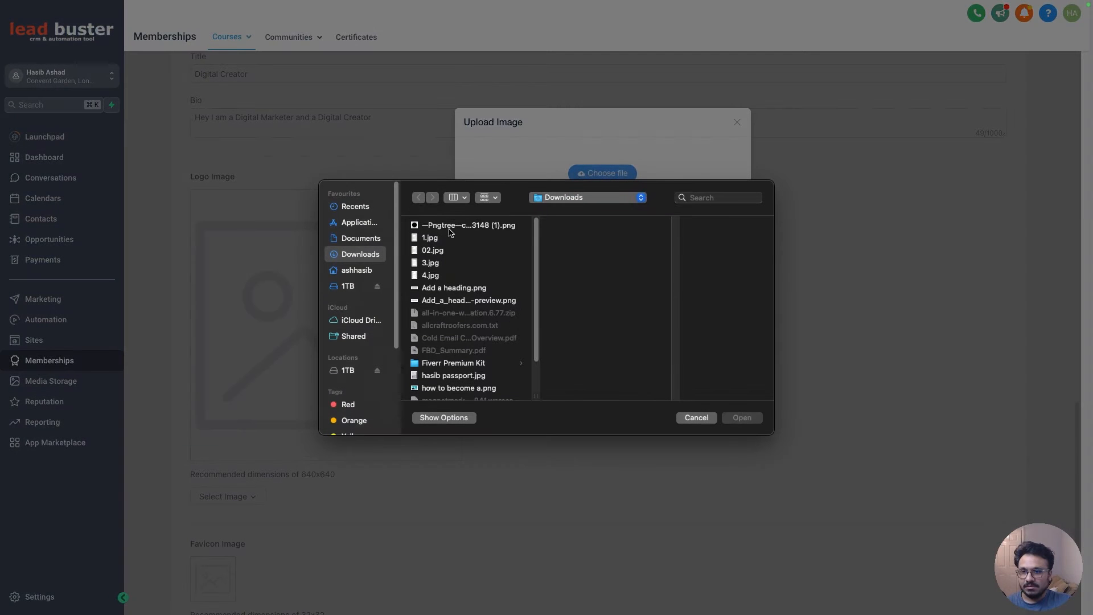
pyautogui.doubleClick(436, 238)
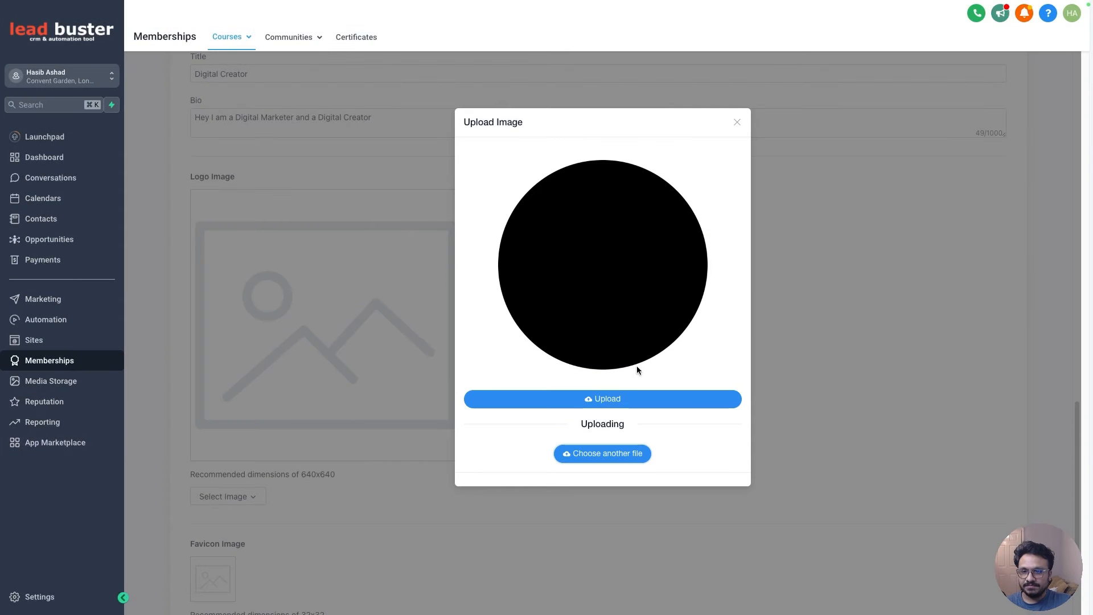
pyautogui.click(613, 401)
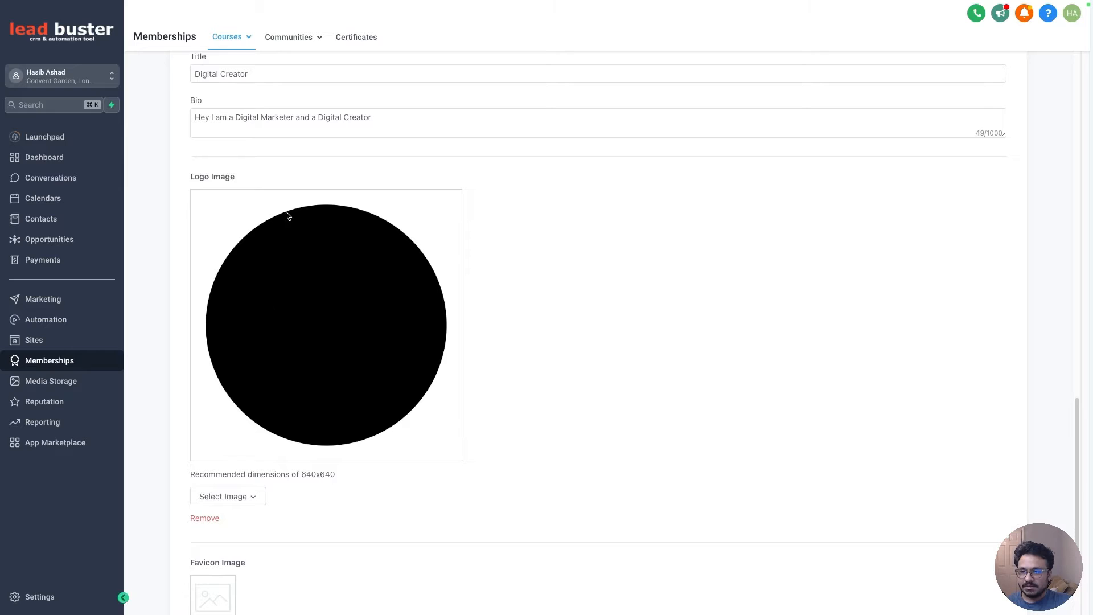
# - Expand the Advanced section to examine the custom JS, custom CSS and tracking code options
pyautogui.scroll(-3, 296, 332)
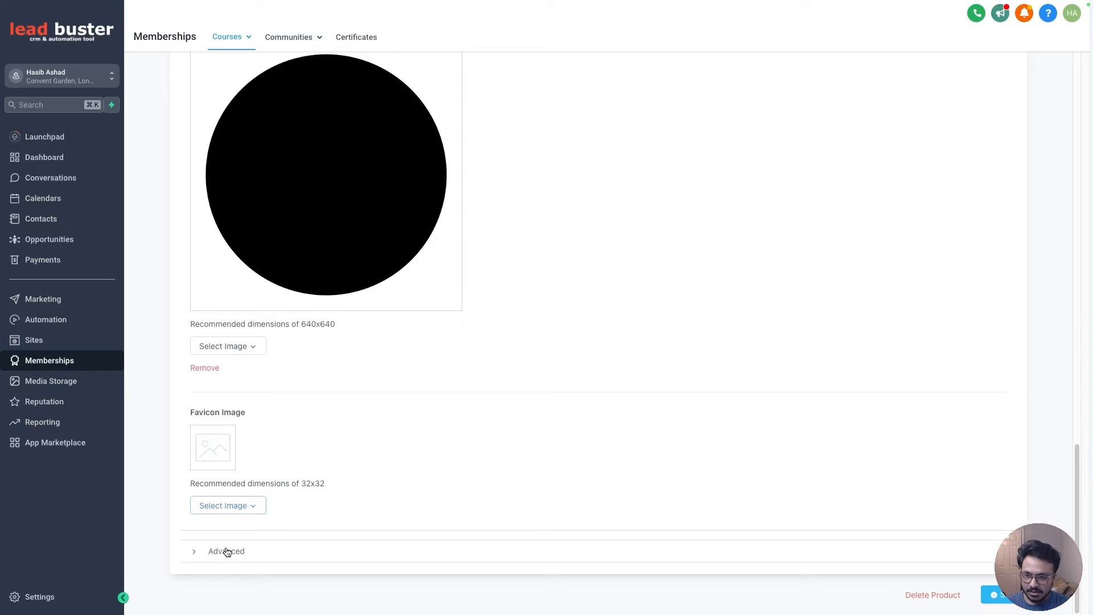
pyautogui.click(214, 560)
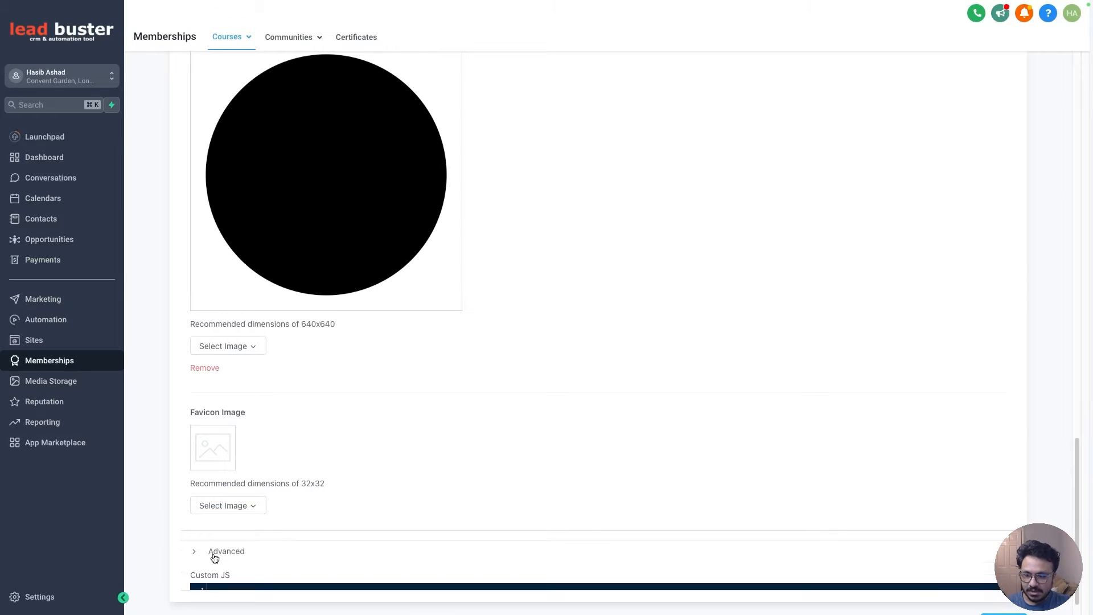
pyautogui.scroll(-7, 264, 510)
pyautogui.scroll(-3, 287, 422)
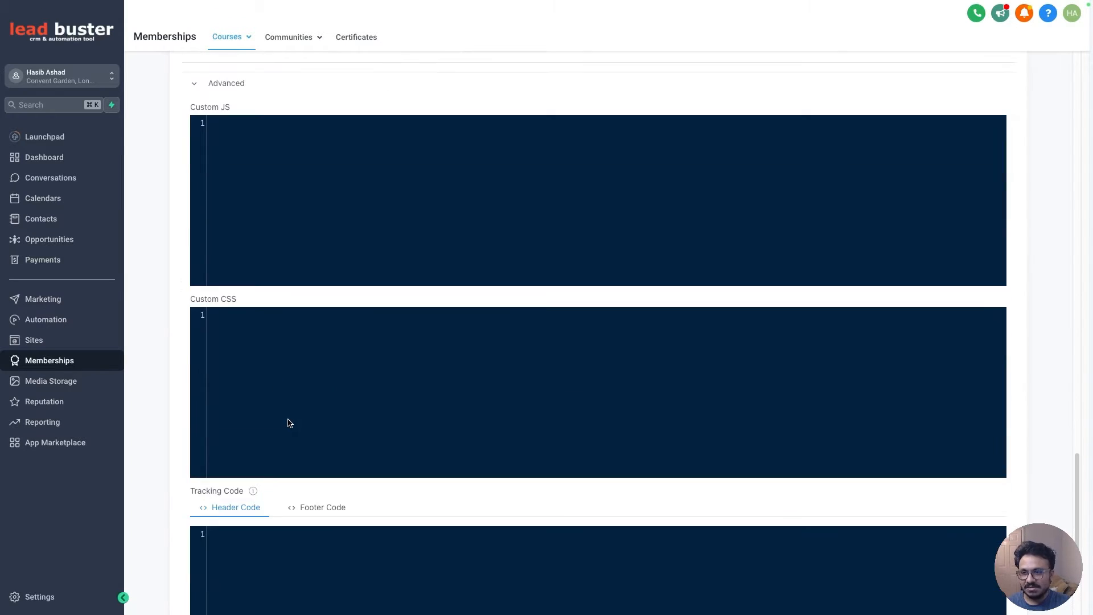
# - Save the updated product details
pyautogui.scroll(9, 289, 421)
pyautogui.scroll(20, 292, 420)
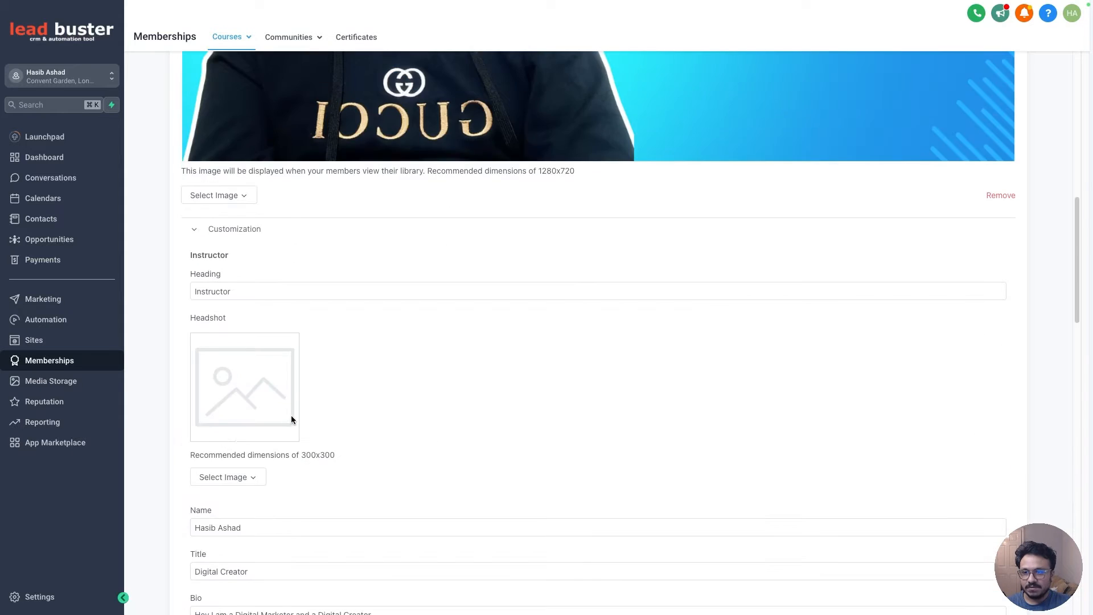
pyautogui.scroll(-20, 821, 415)
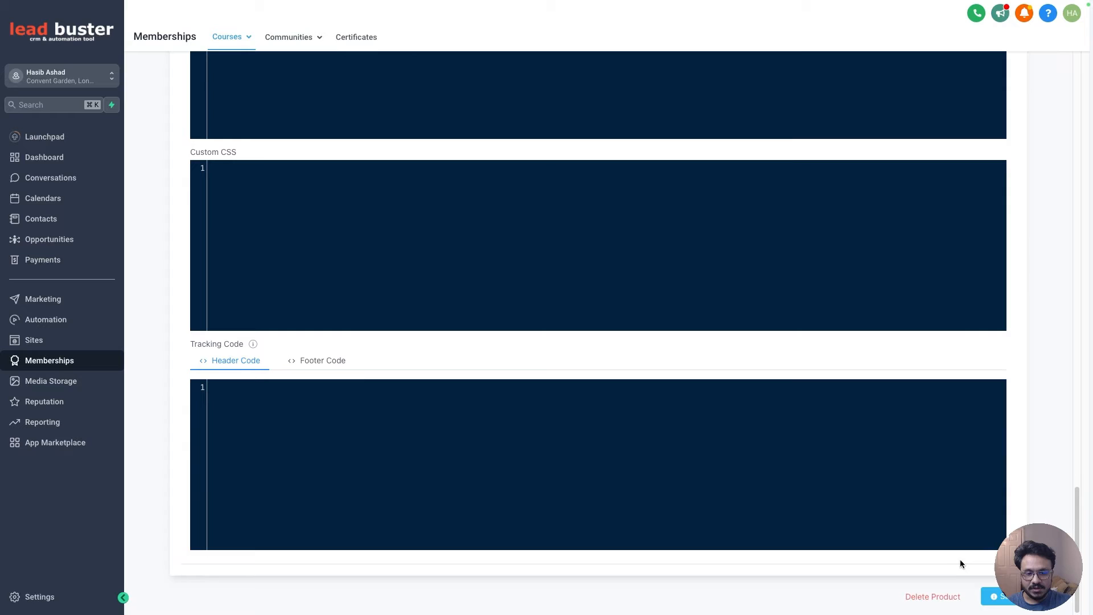
pyautogui.click(1005, 596)
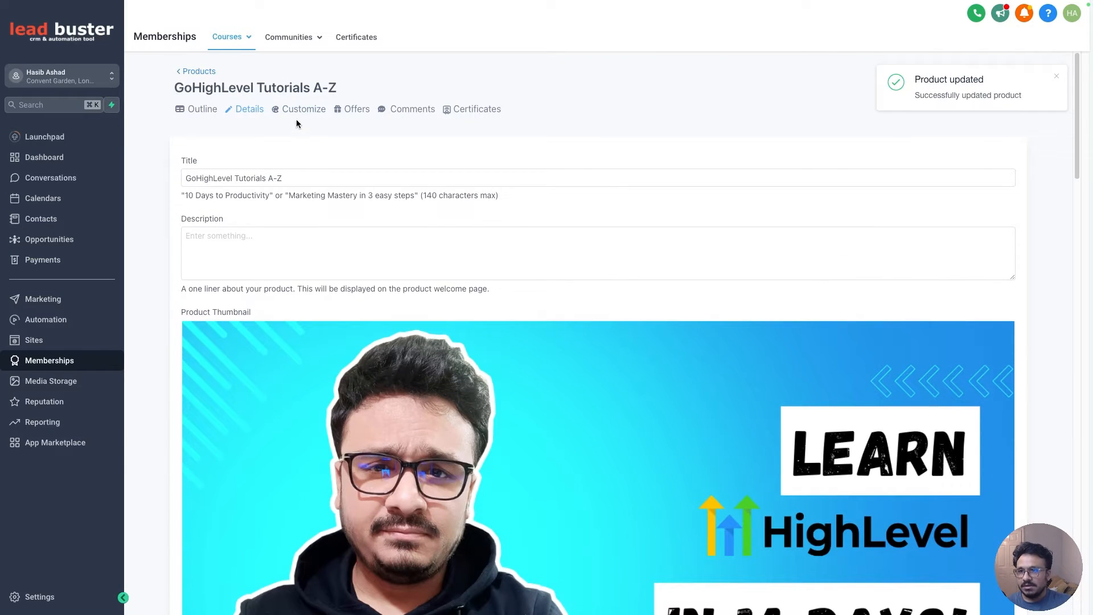
# - Apply the Neue theme to the course from the theme gallery
pyautogui.click(296, 112)
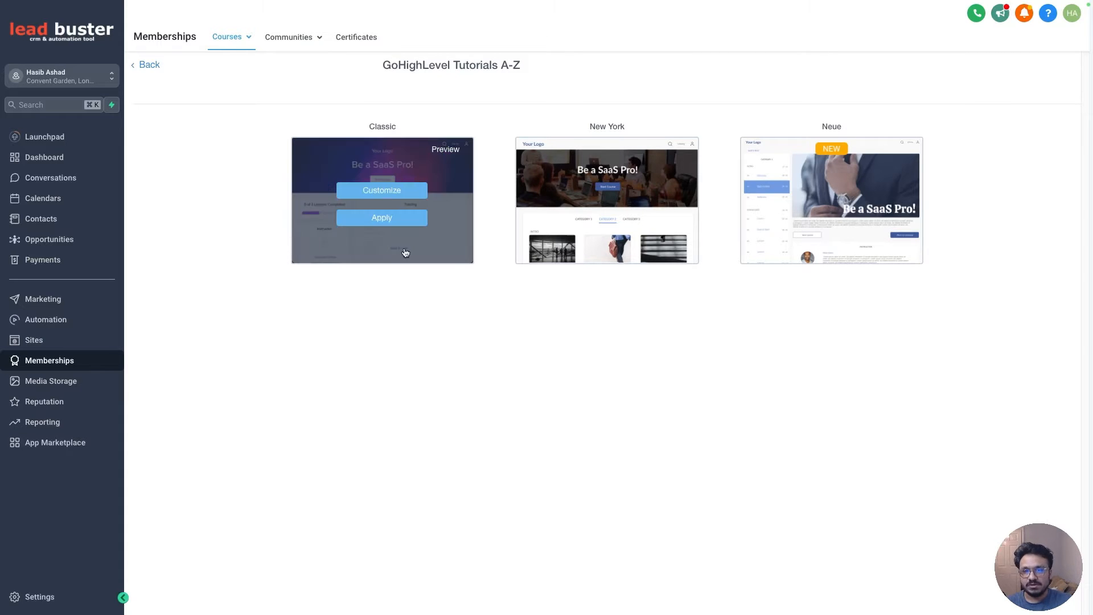
pyautogui.moveTo(811, 205)
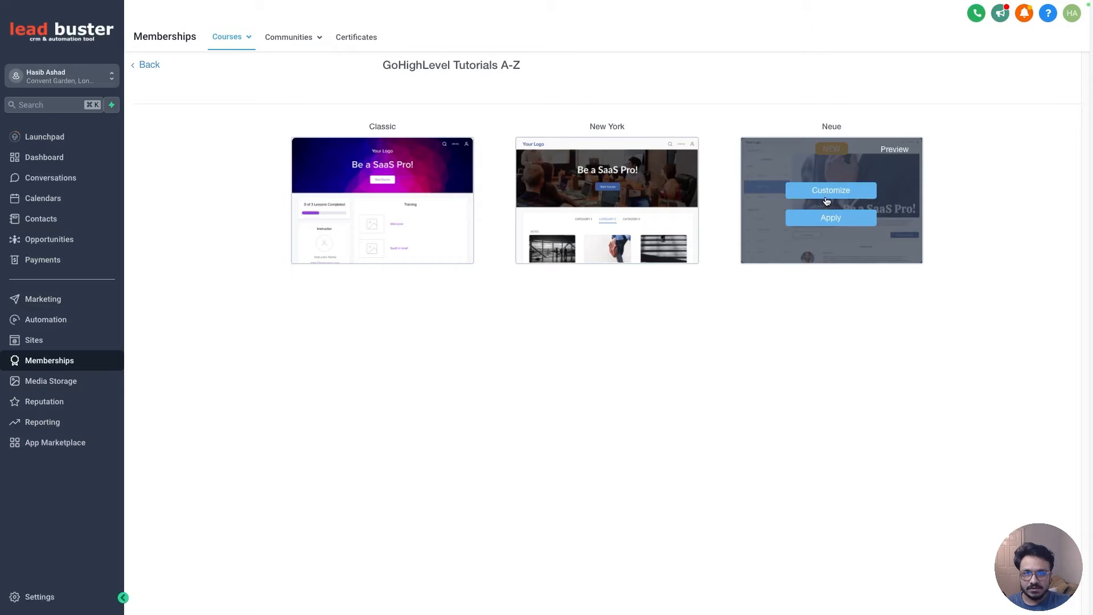
pyautogui.click(824, 193)
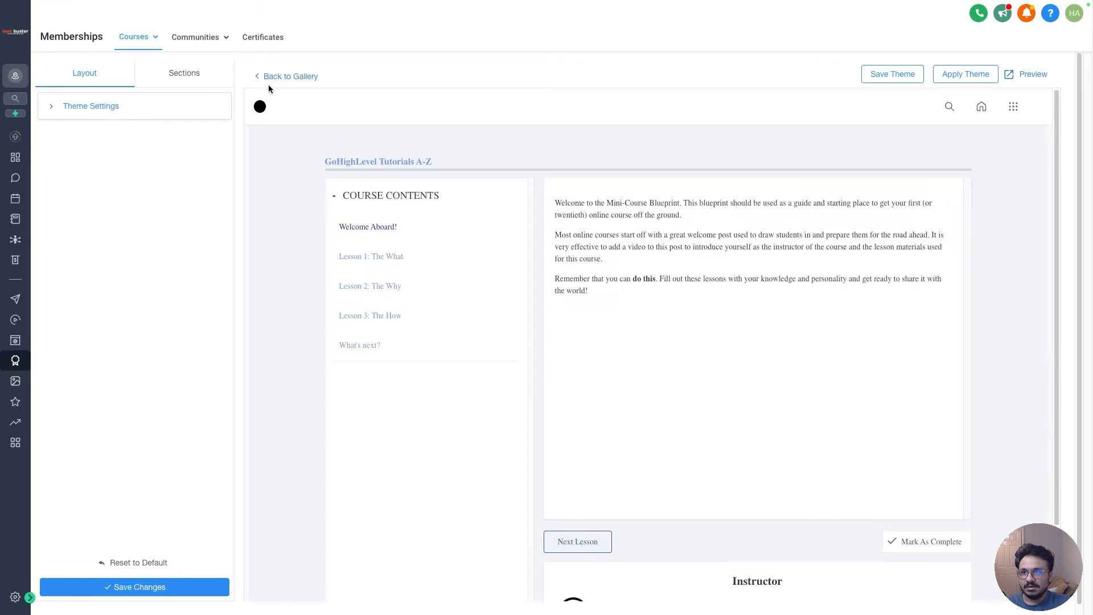
pyautogui.click(269, 77)
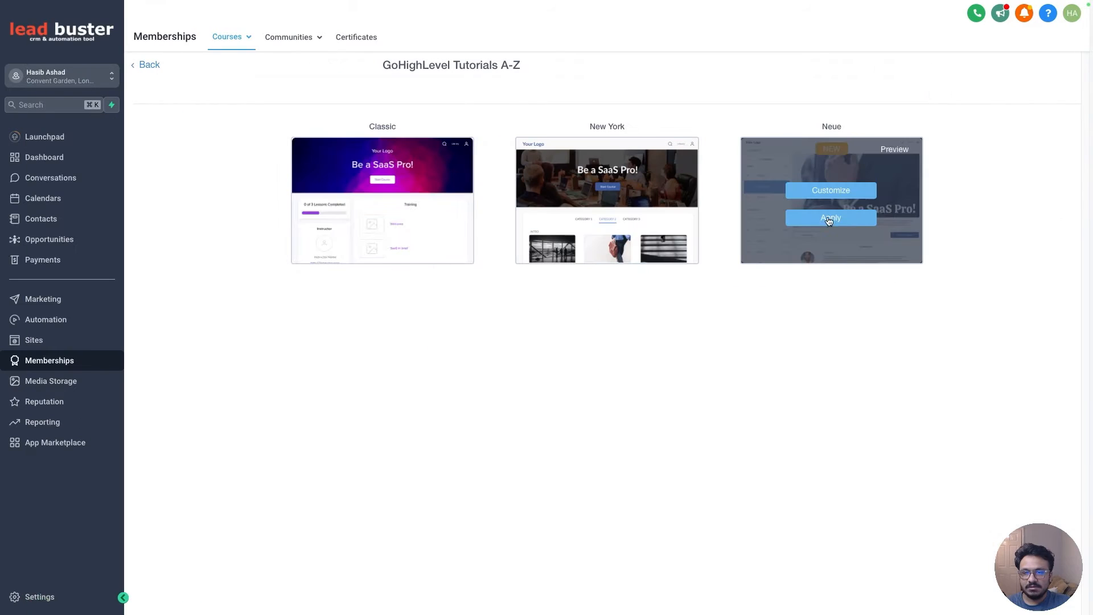
pyautogui.click(843, 221)
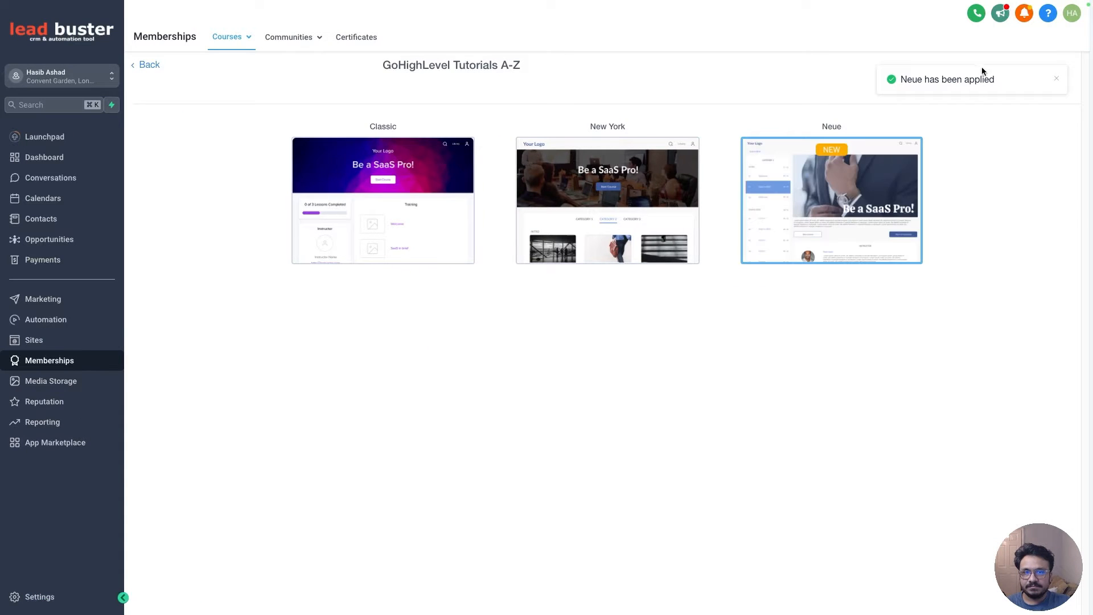
pyautogui.click(1052, 79)
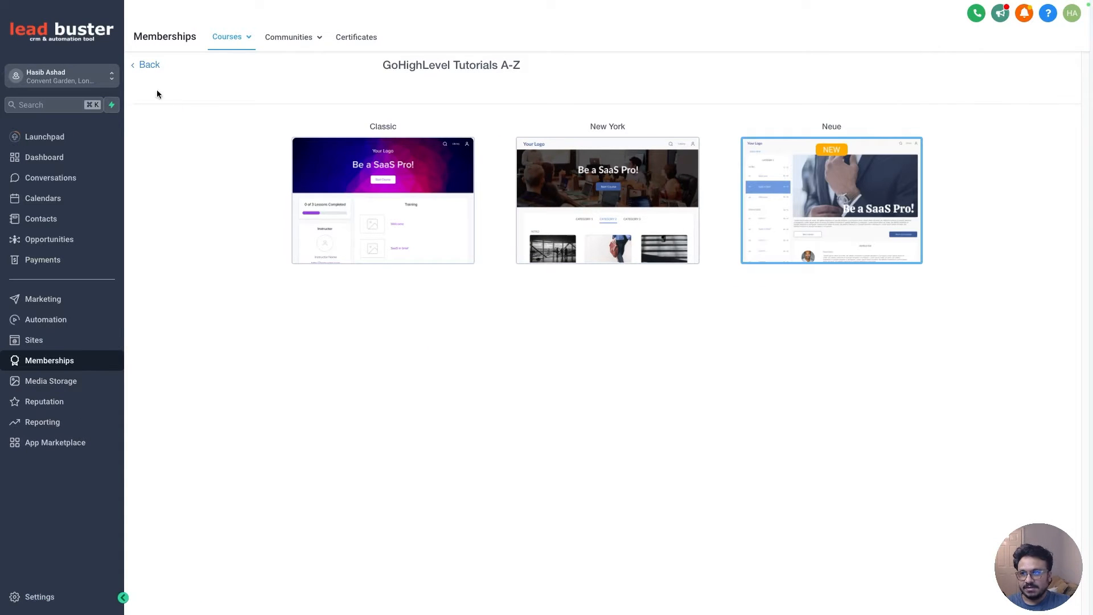
pyautogui.click(147, 67)
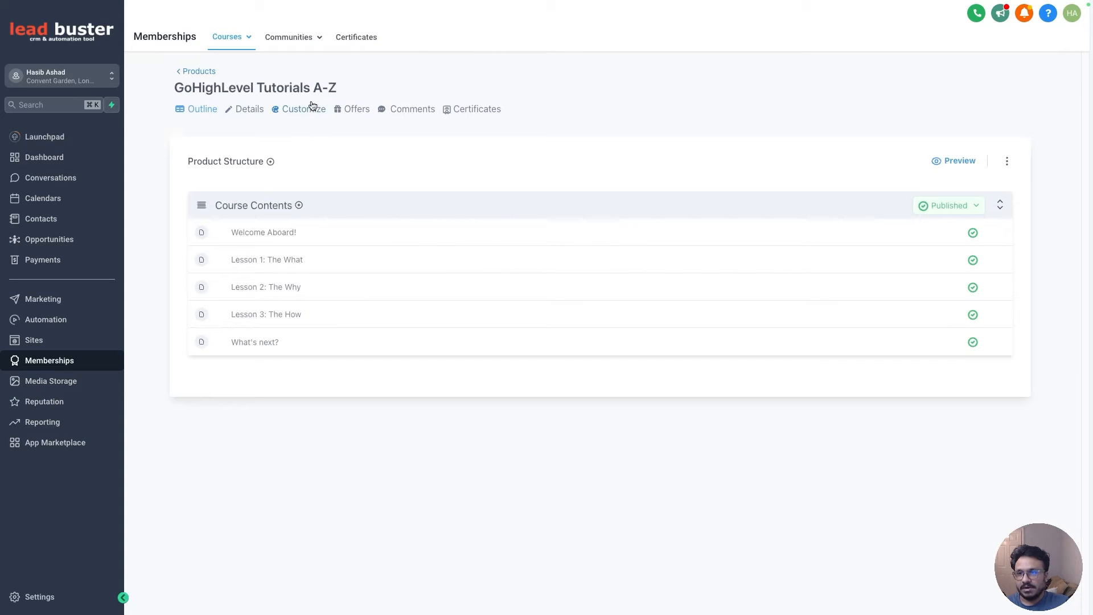
pyautogui.click(348, 112)
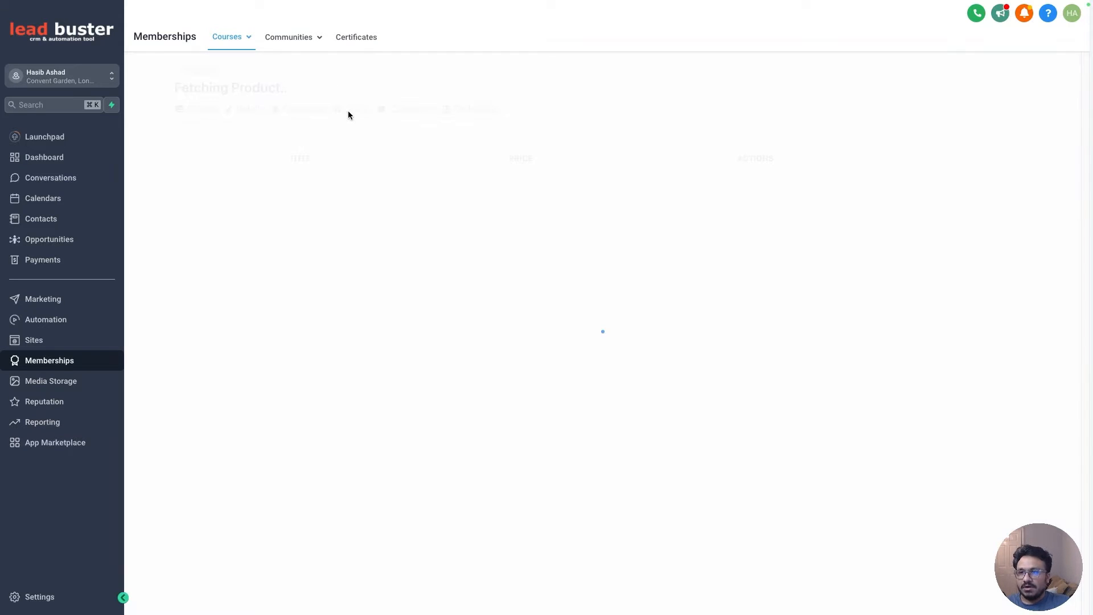
pyautogui.click(302, 108)
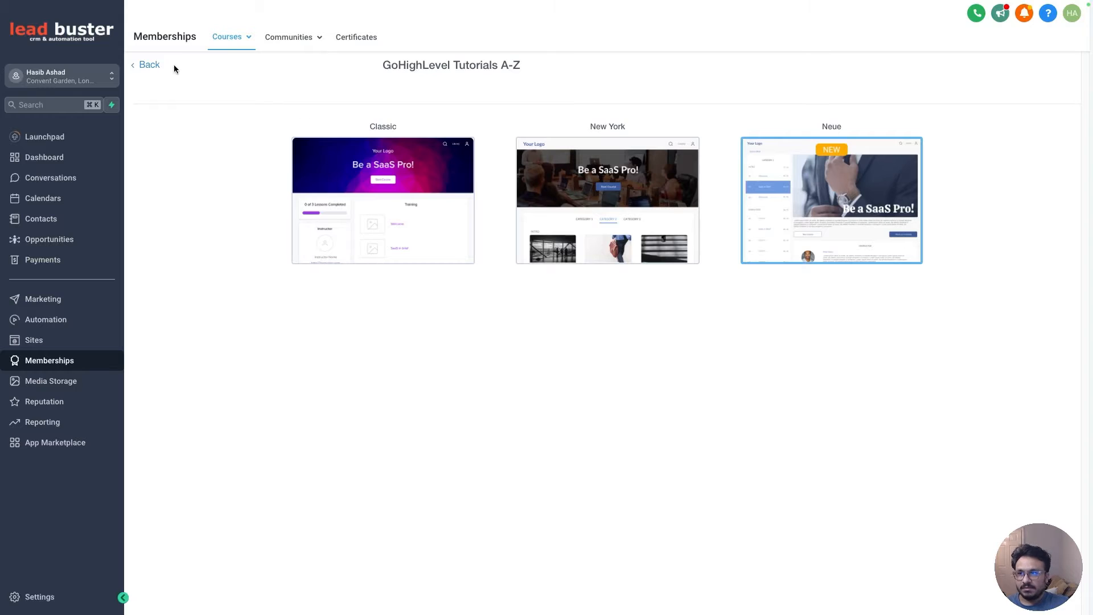
pyautogui.click(150, 66)
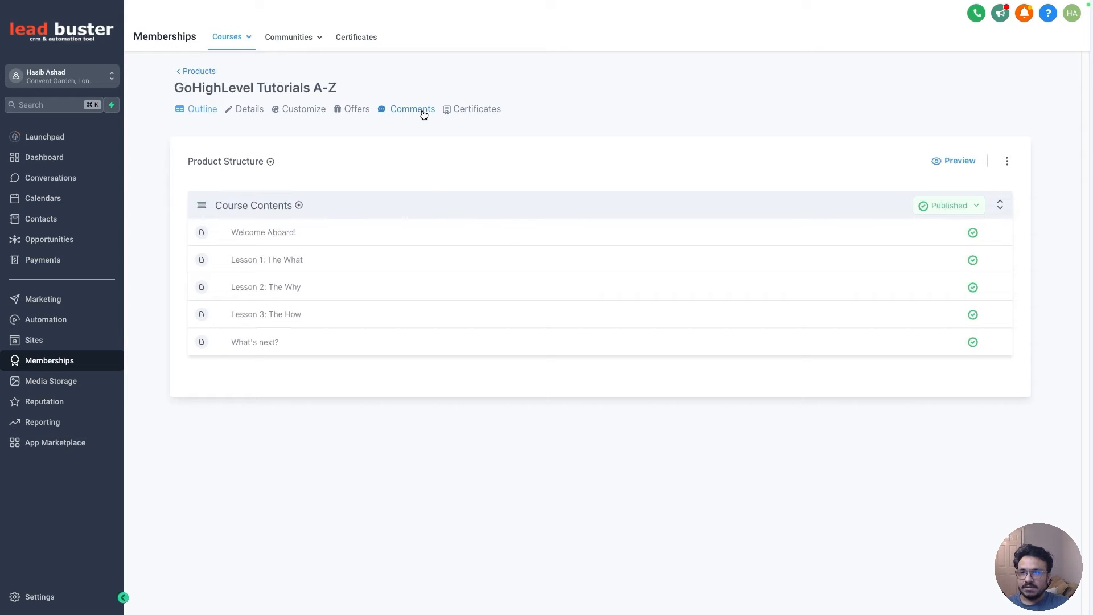
# - Set the product's new comment privacy to Instructor Only and return to the product
pyautogui.click(422, 110)
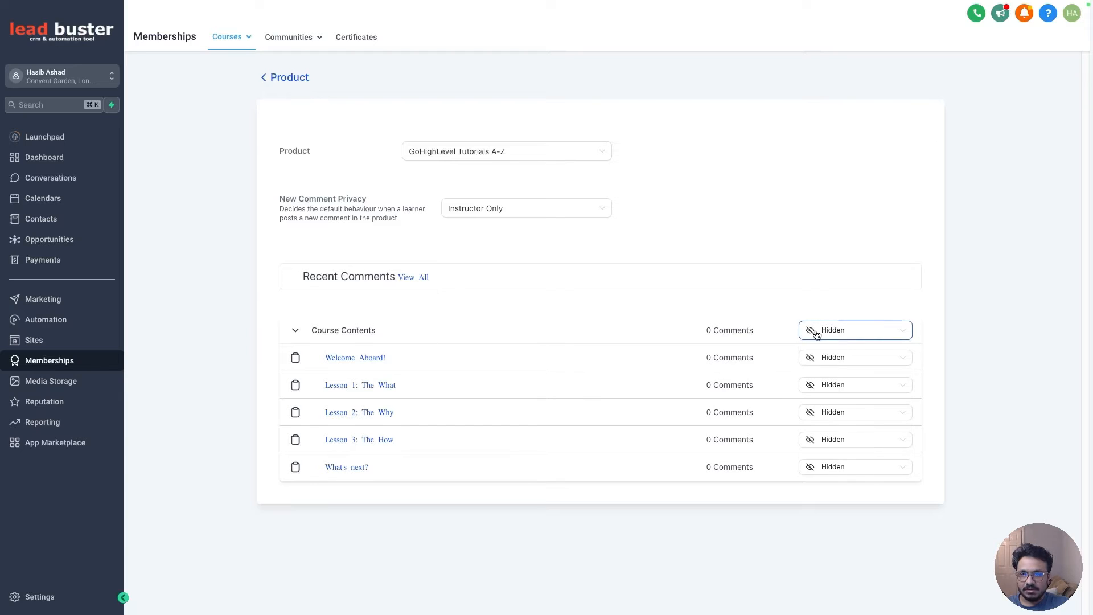
pyautogui.click(502, 219)
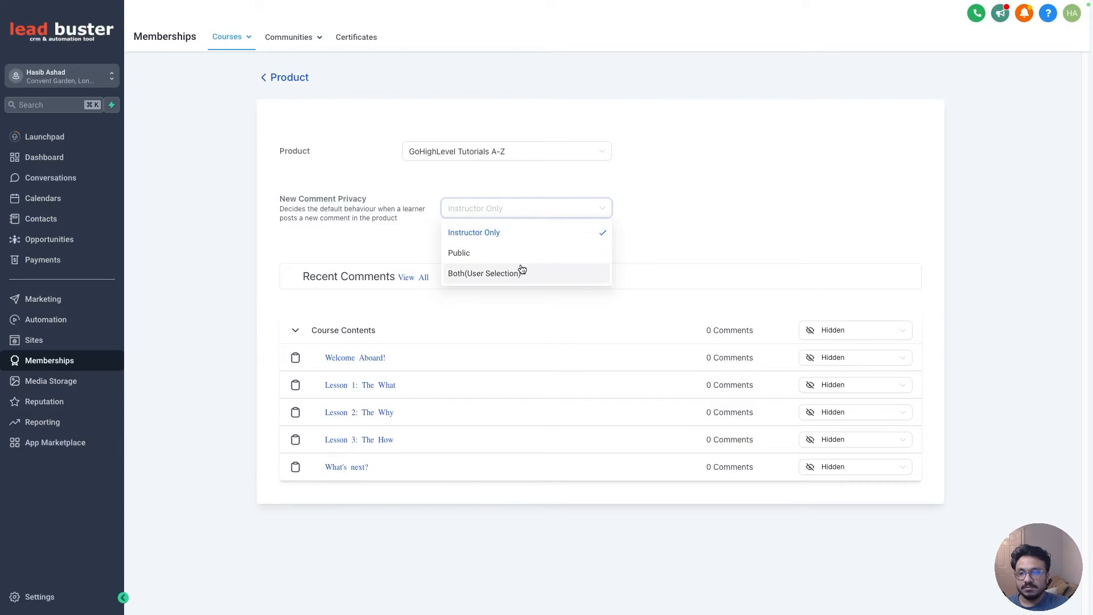
pyautogui.click(685, 208)
pyautogui.click(589, 210)
pyautogui.click(508, 233)
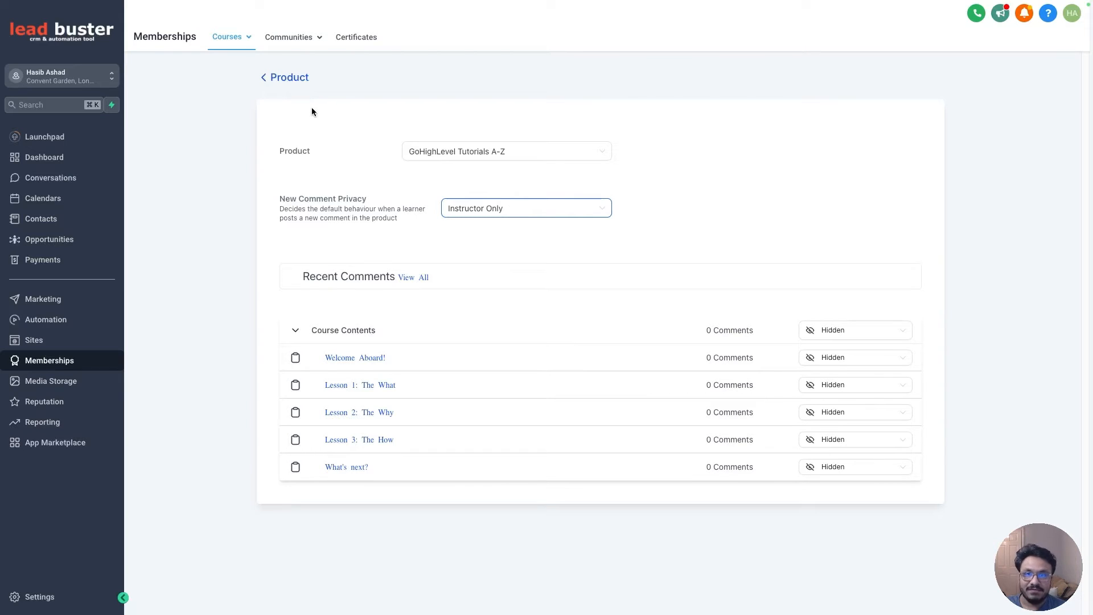
pyautogui.click(299, 80)
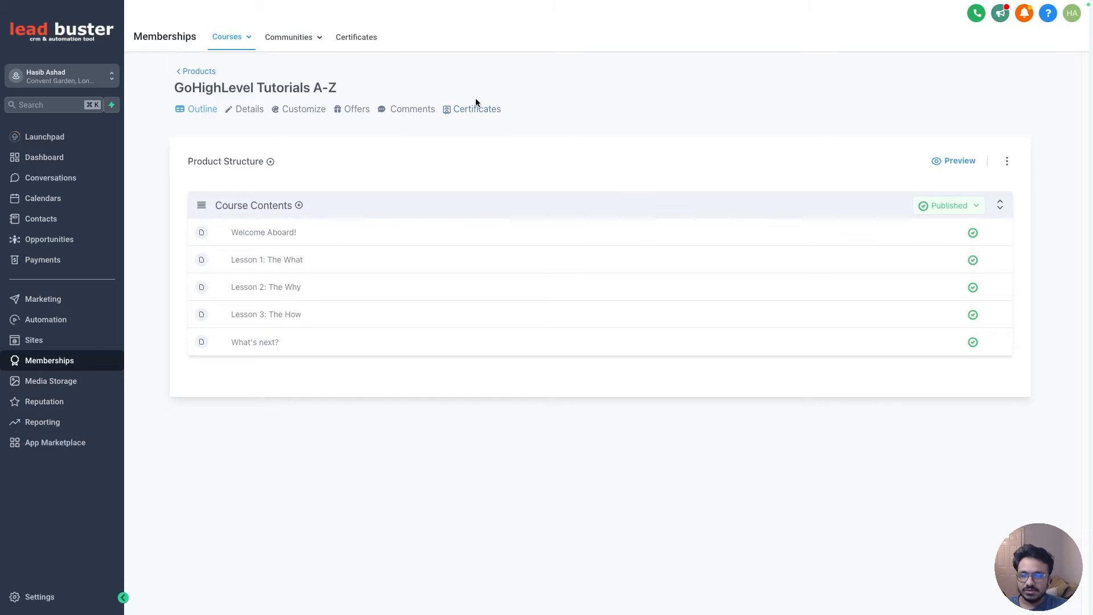
# - Create a new category titled "Introduction" in the product structure
pyautogui.click(271, 162)
pyautogui.click(284, 185)
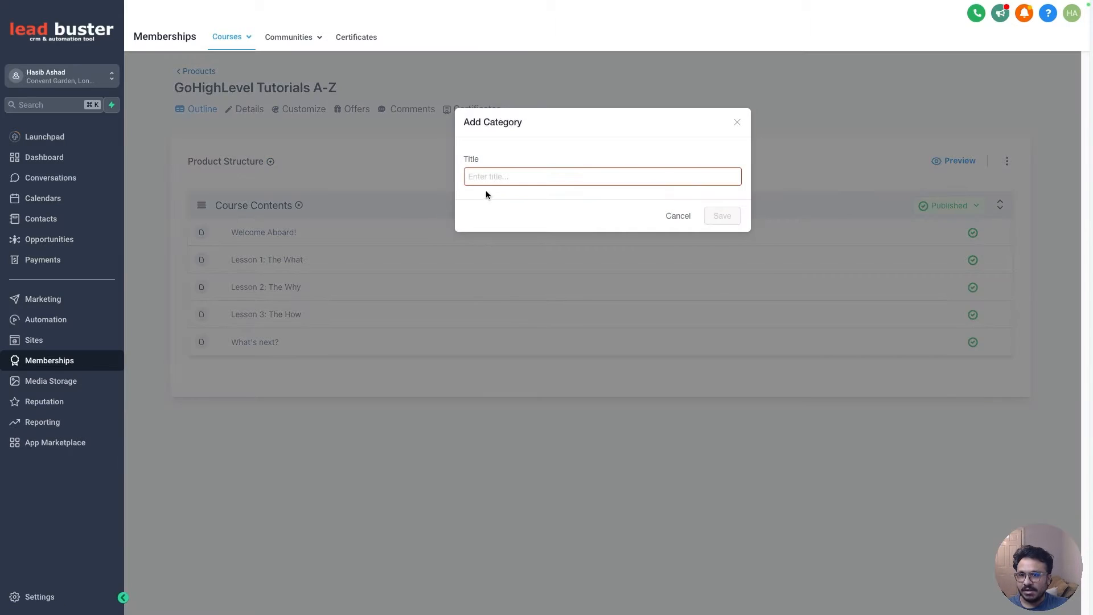
pyautogui.write('Introdu')
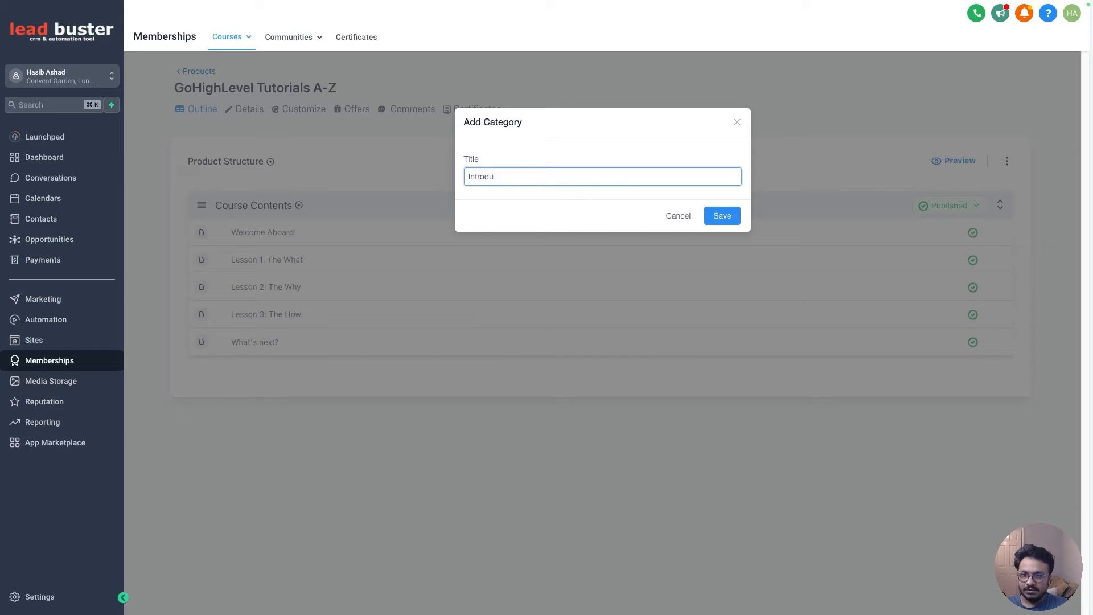
pyautogui.write('ction')
pyautogui.click(724, 214)
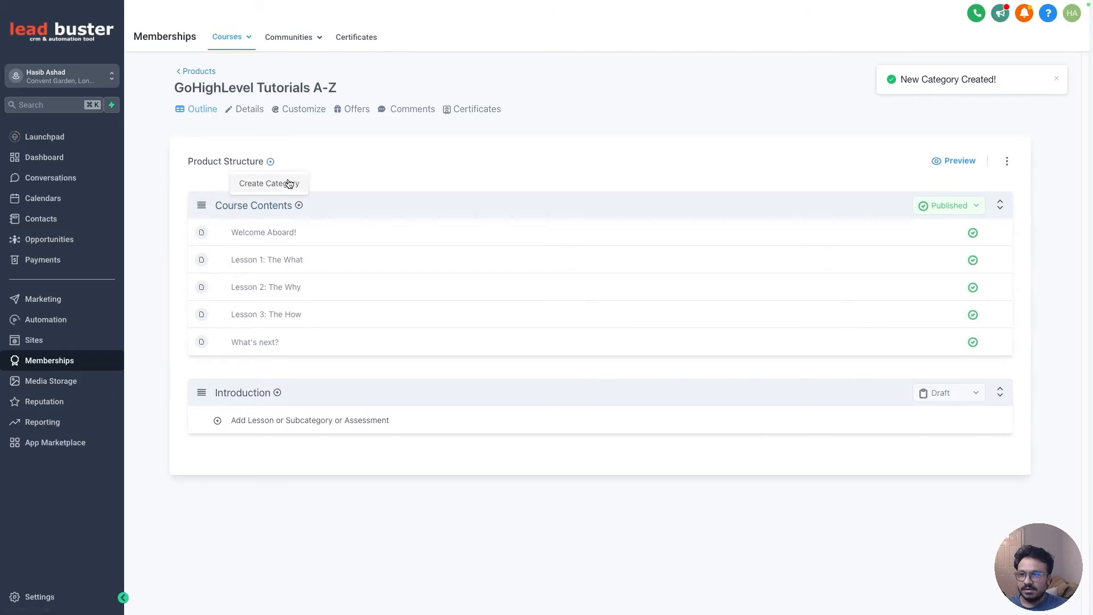
# - Create a new category titled "Appointment Booking"
pyautogui.click(270, 162)
pyautogui.write('Appo')
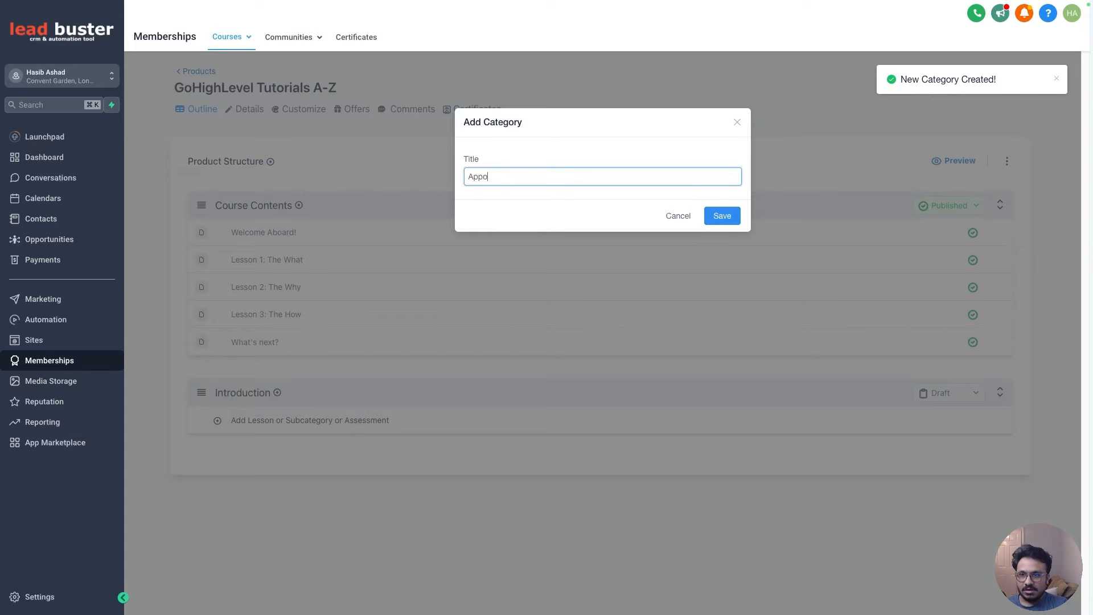
pyautogui.write('intment Booking')
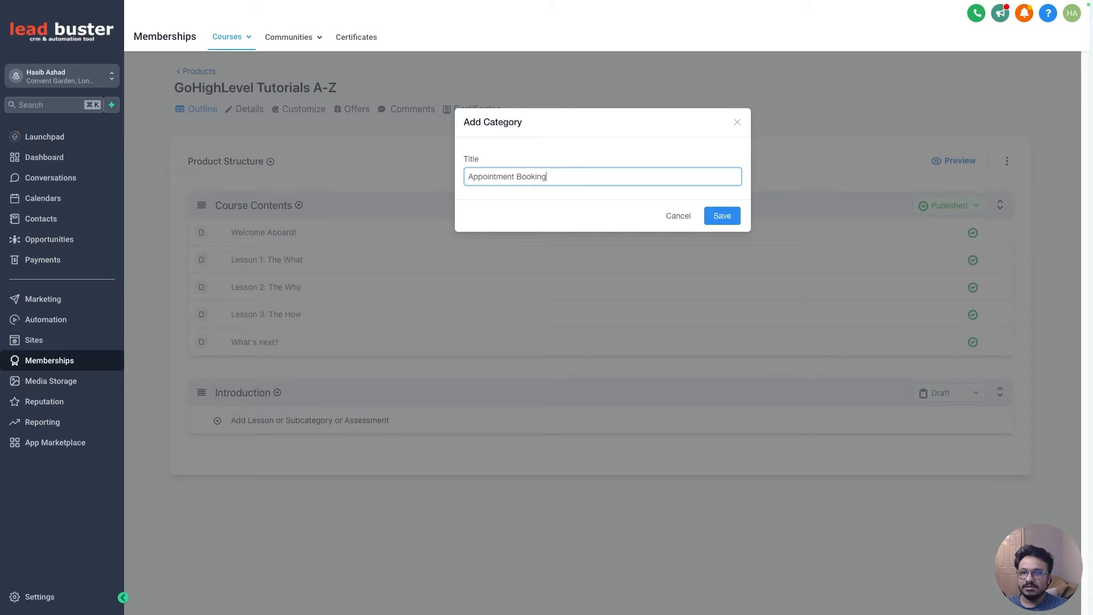
pyautogui.click(718, 216)
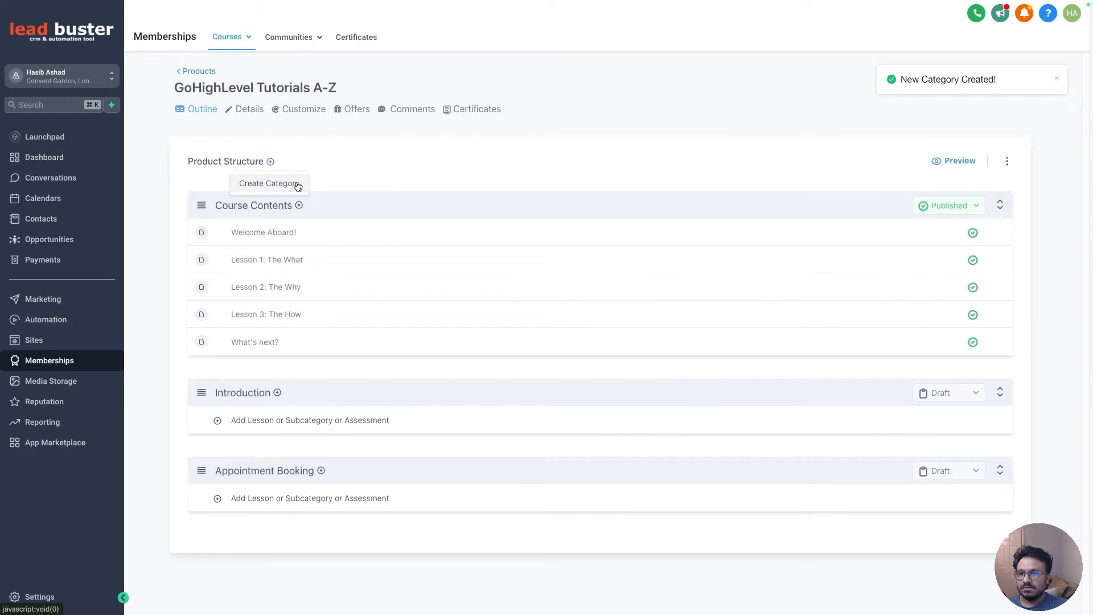
# - Create a new category titled "Funnels & Websites"
pyautogui.click(269, 161)
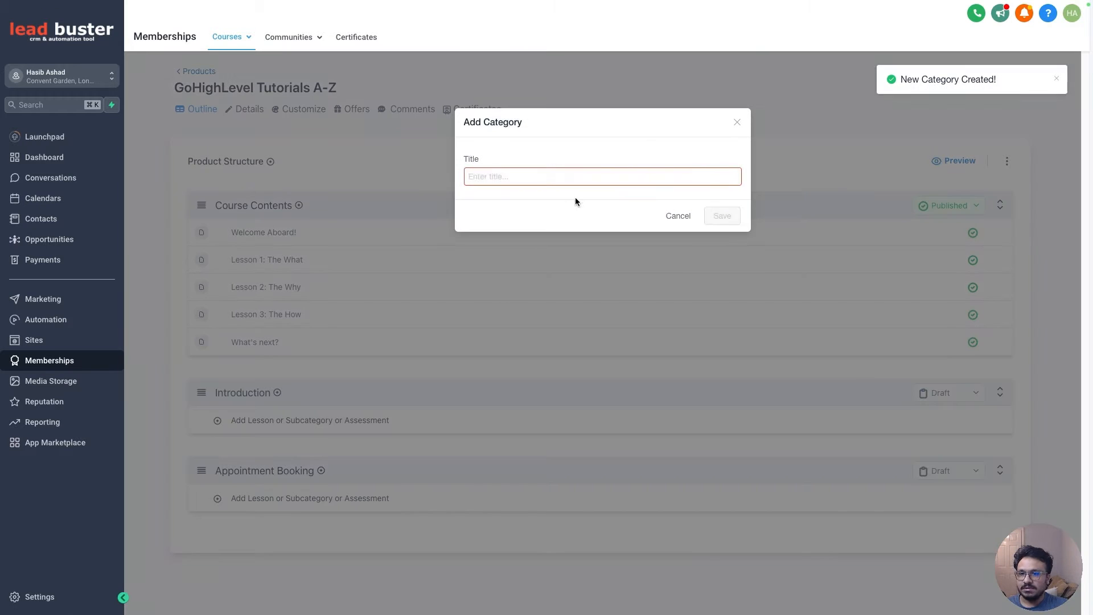
pyautogui.write('Funnels & Websites')
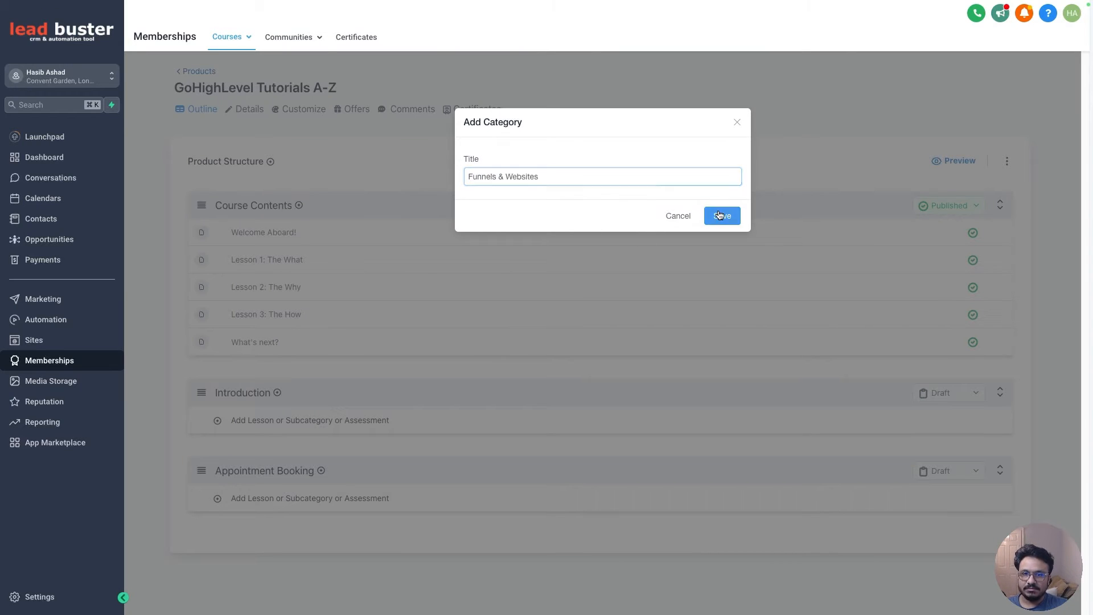
pyautogui.click(718, 215)
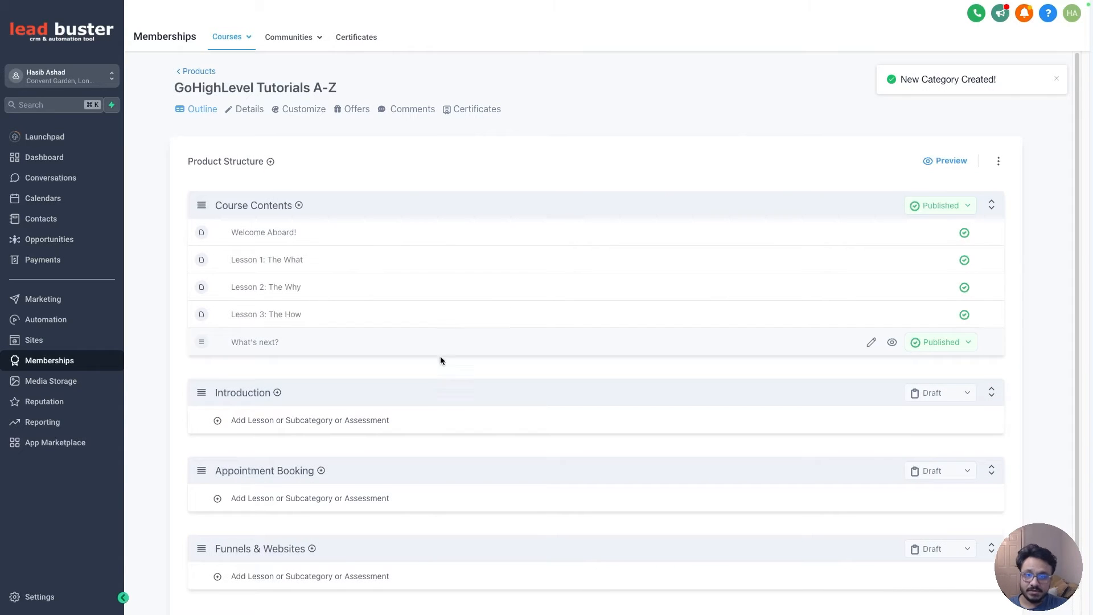
pyautogui.scroll(-1, 398, 376)
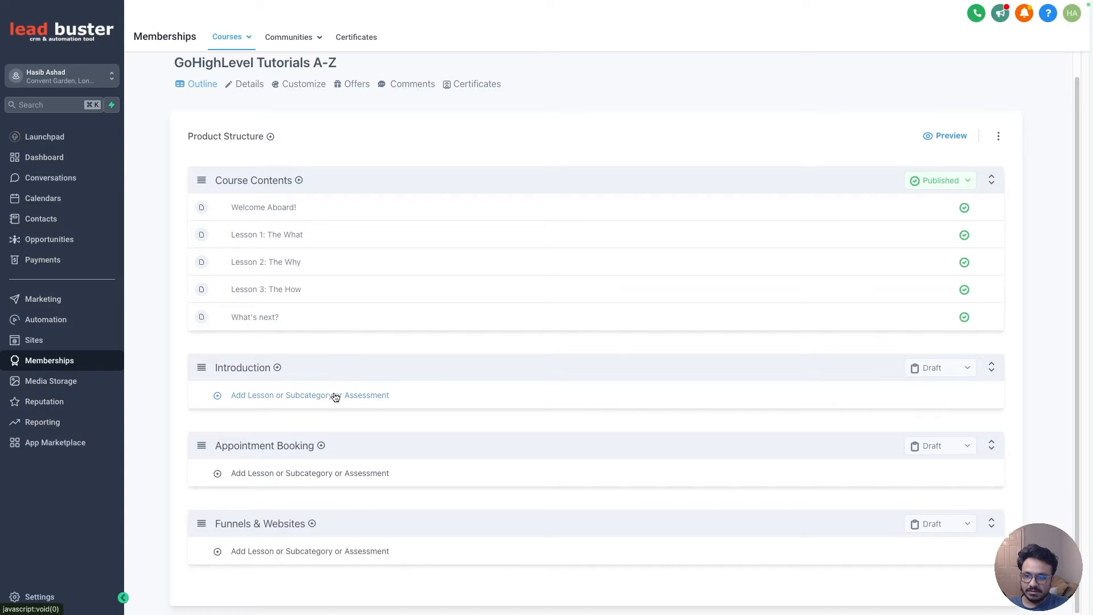
# - Add a lesson titled "Introduction to GoHighLevel" to the Introduction category
pyautogui.click(335, 397)
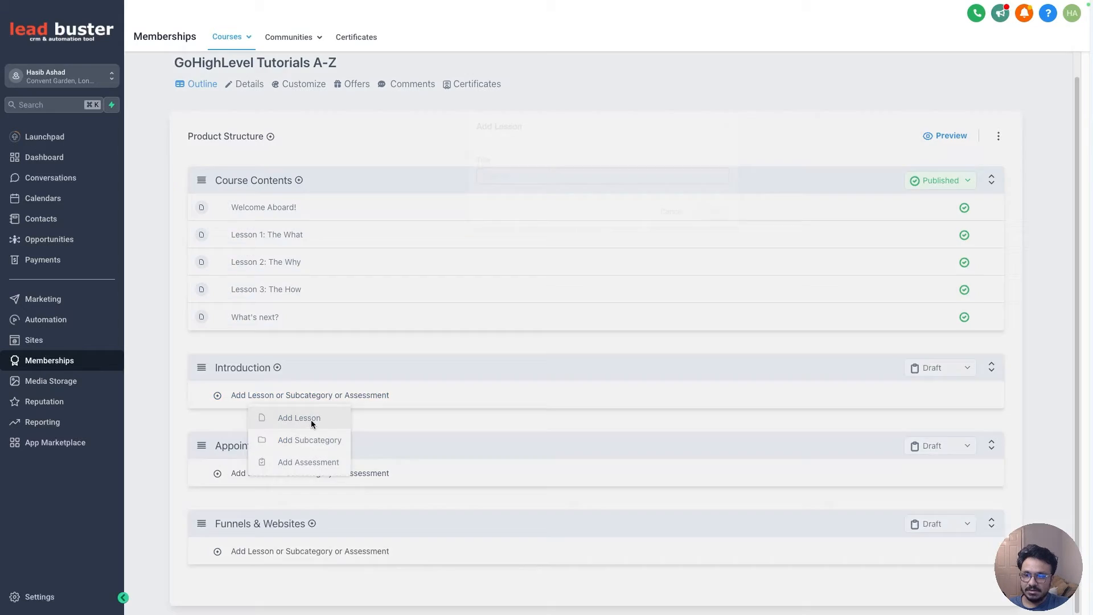
pyautogui.click(311, 419)
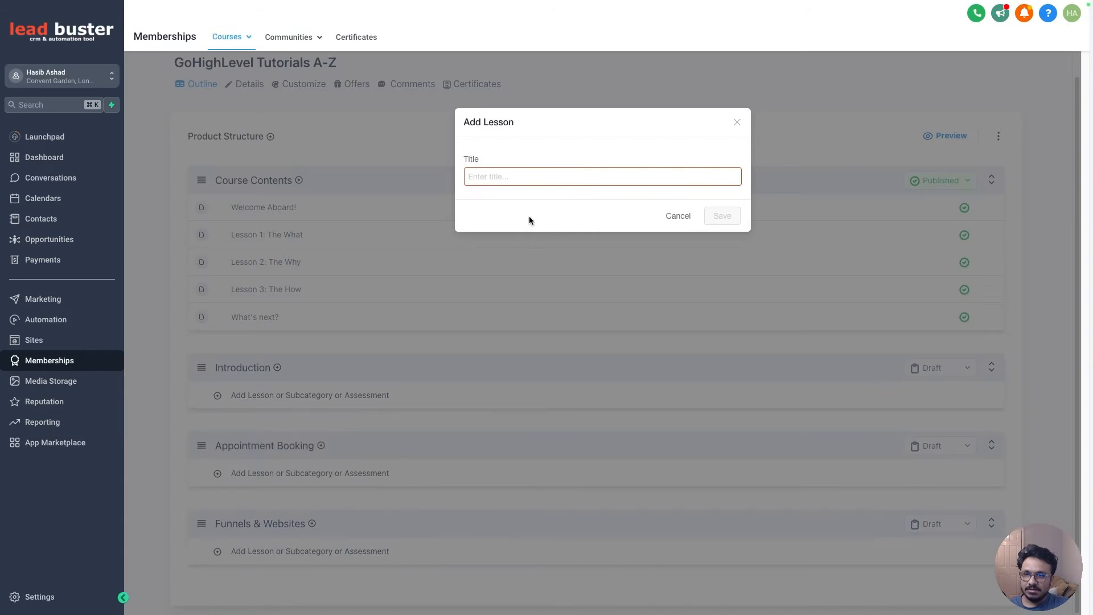
pyautogui.write('Intro')
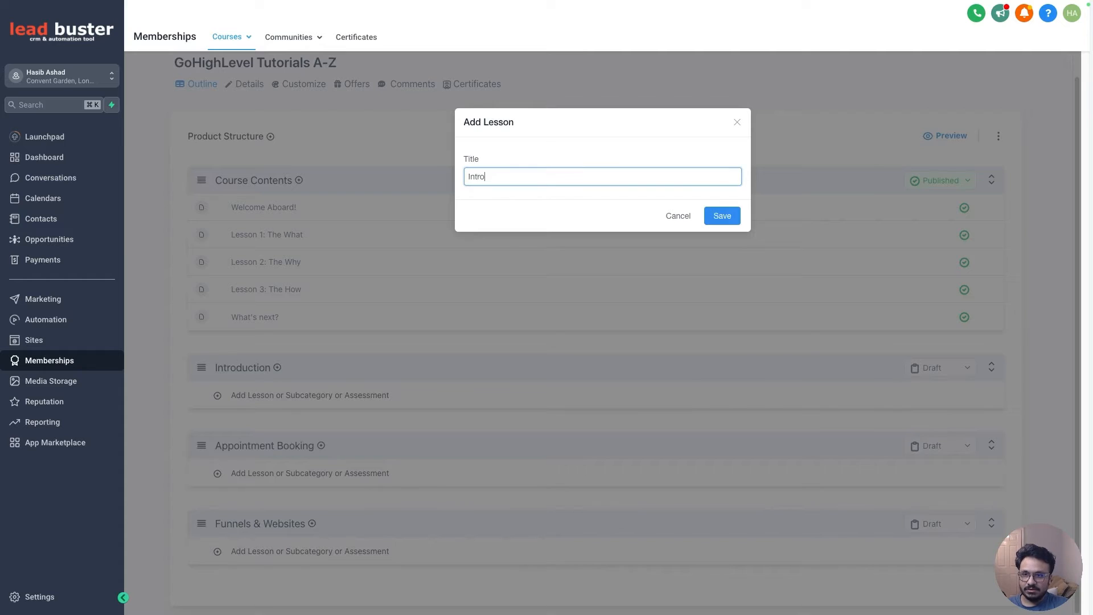
pyautogui.write('duction to GoHighLevel')
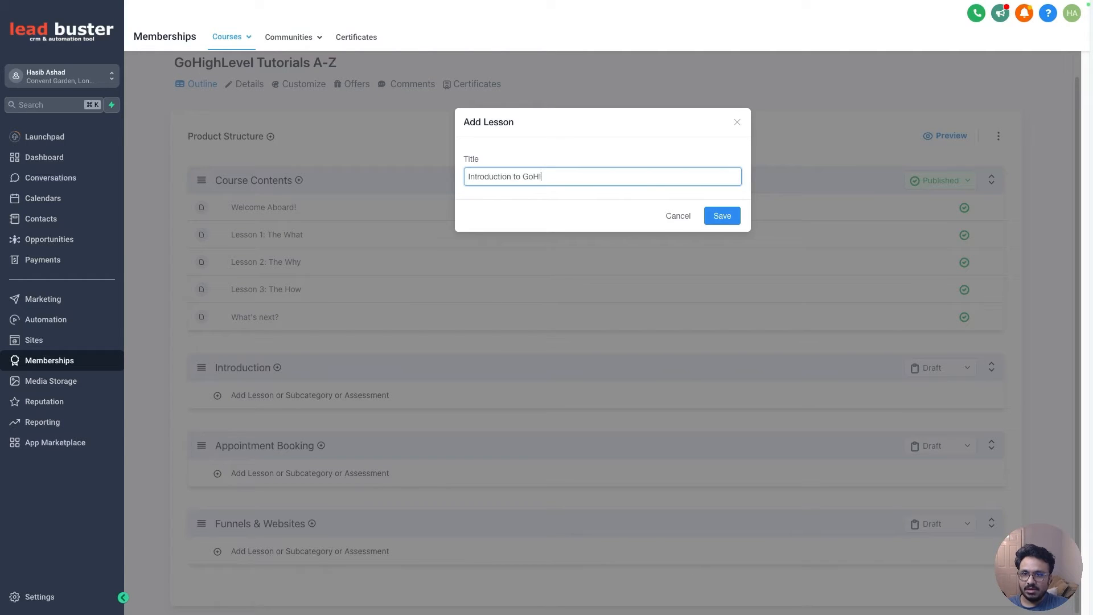
pyautogui.click(705, 216)
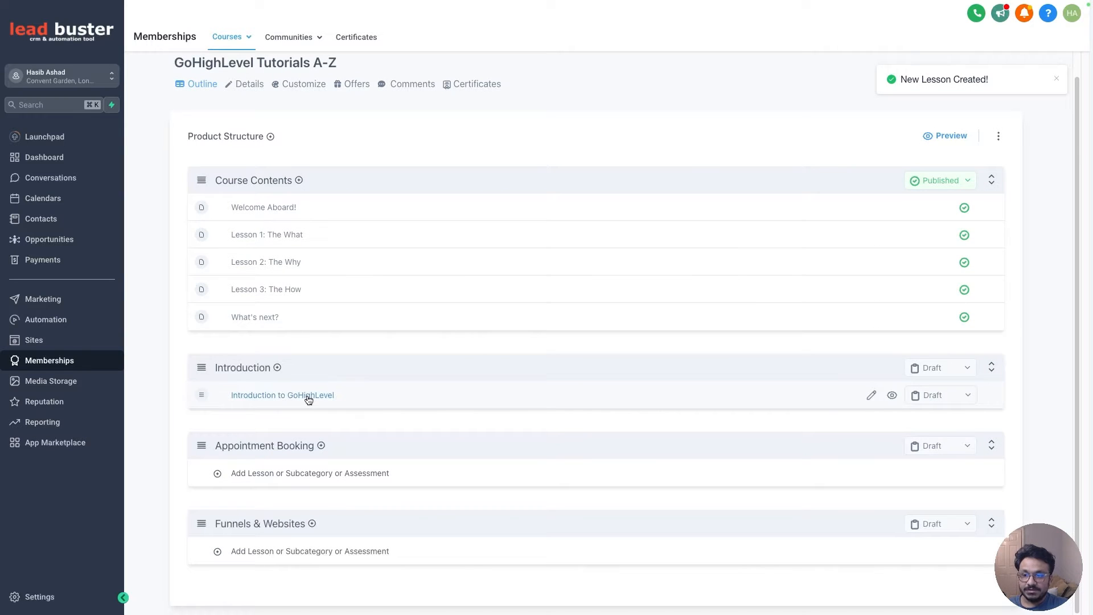
# - Open the new lesson and upload a video file from the computer to it
pyautogui.click(306, 396)
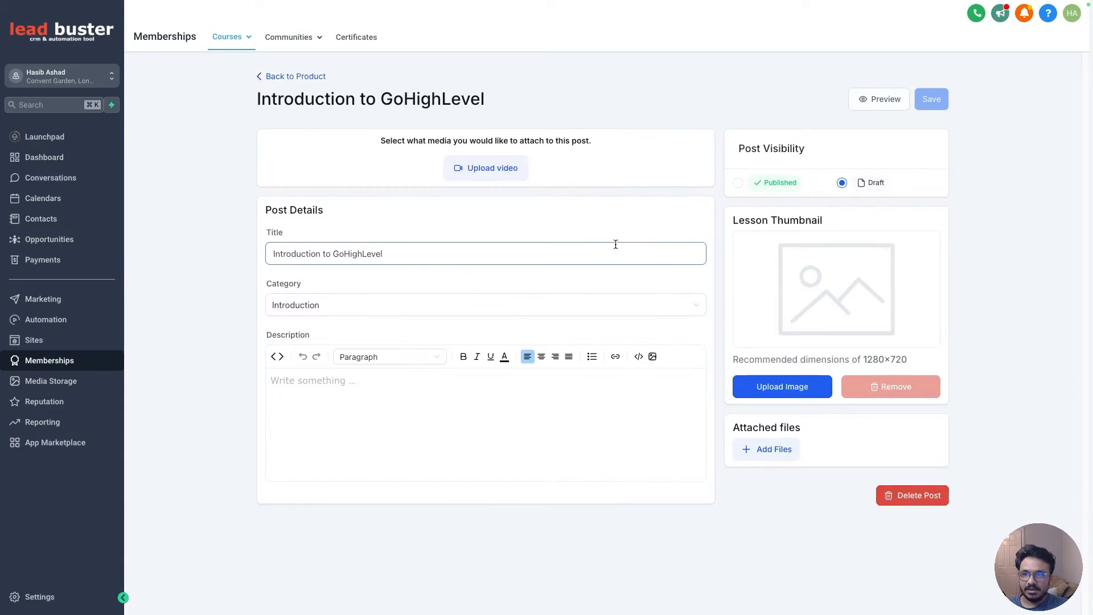
pyautogui.click(497, 171)
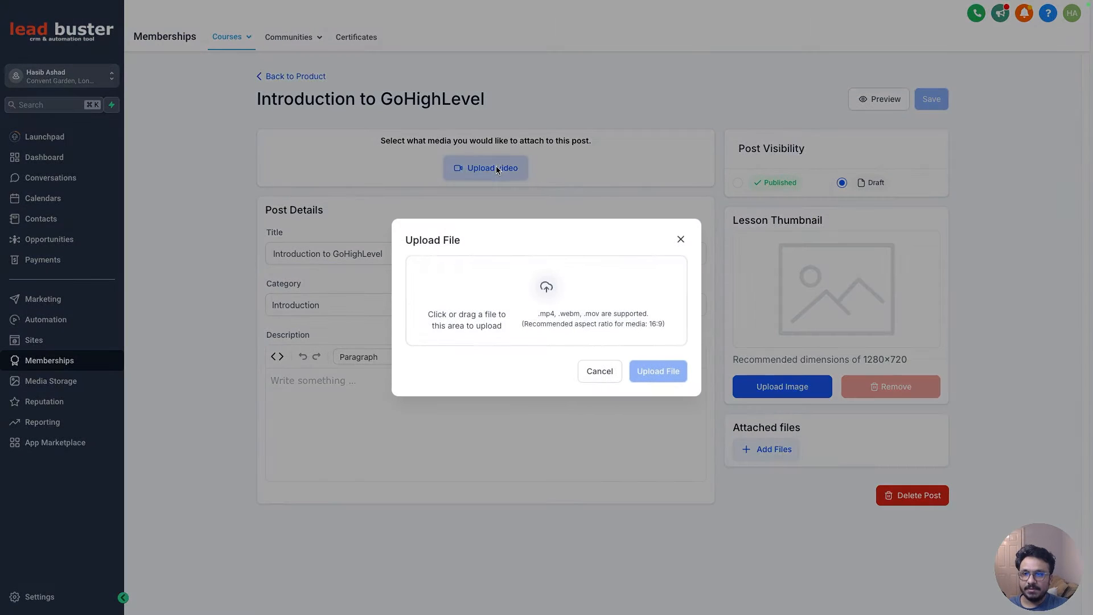
pyautogui.click(492, 299)
pyautogui.click(357, 269)
pyautogui.doubleClick(592, 225)
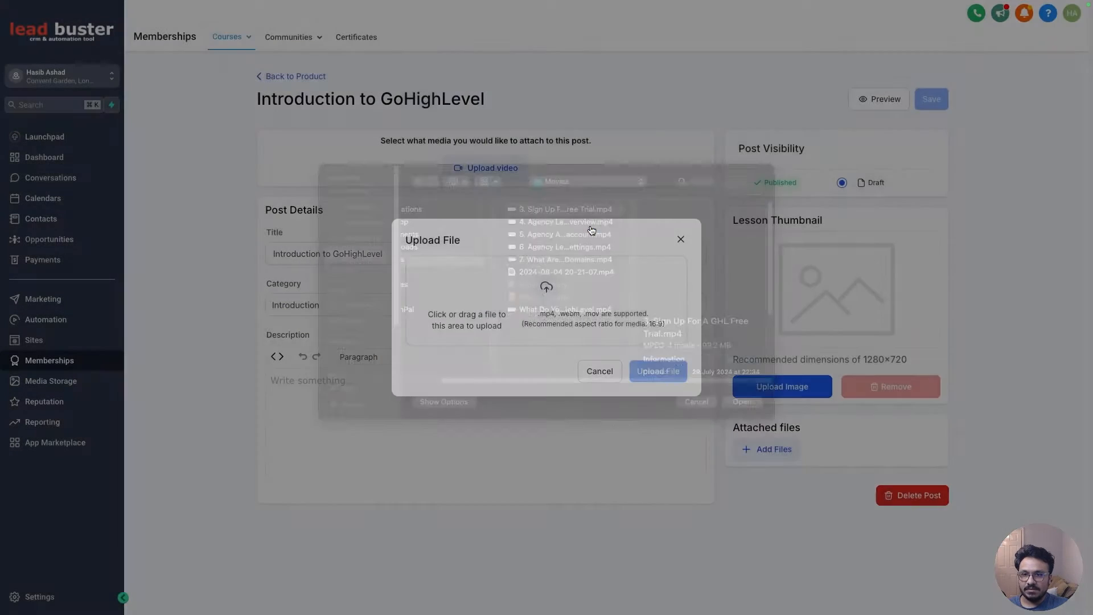
pyautogui.click(655, 393)
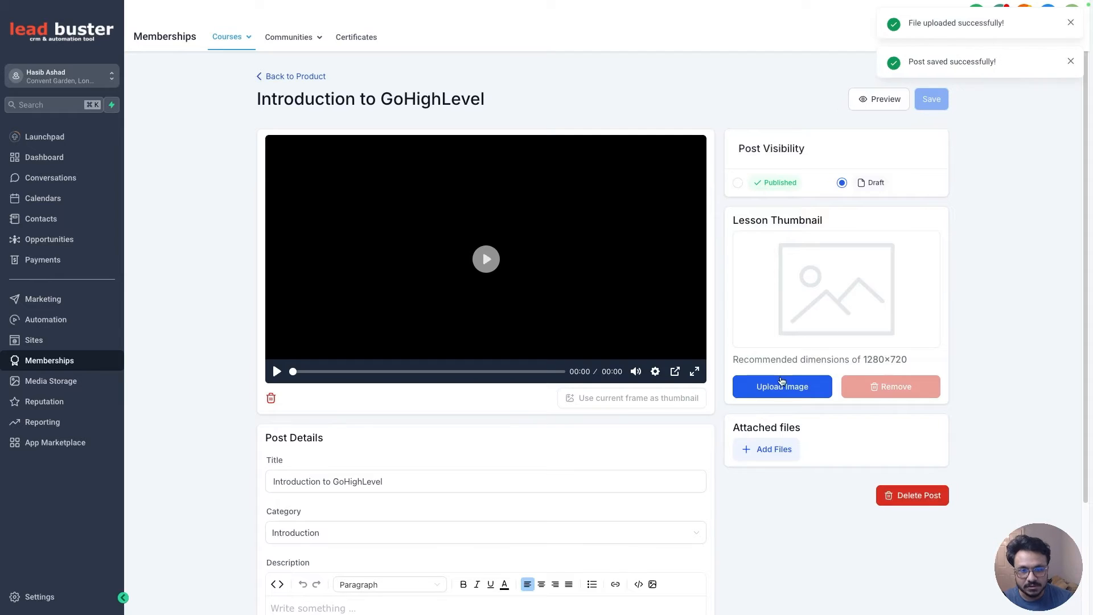
# - Upload the image "how to become a.png" from Downloads as the lesson thumbnail
pyautogui.click(782, 384)
pyautogui.click(535, 302)
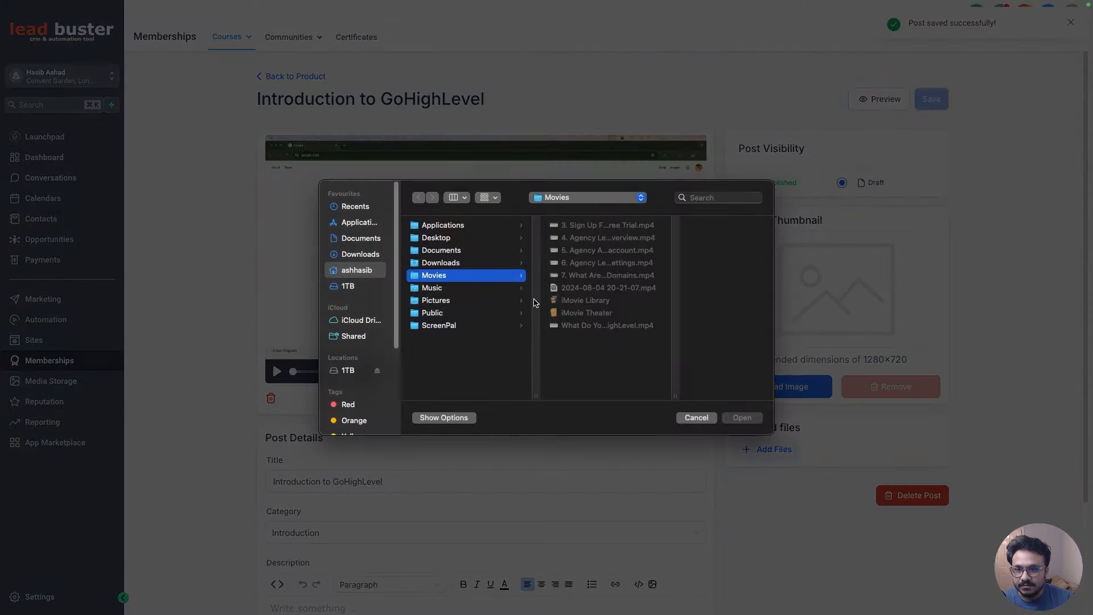
pyautogui.click(354, 255)
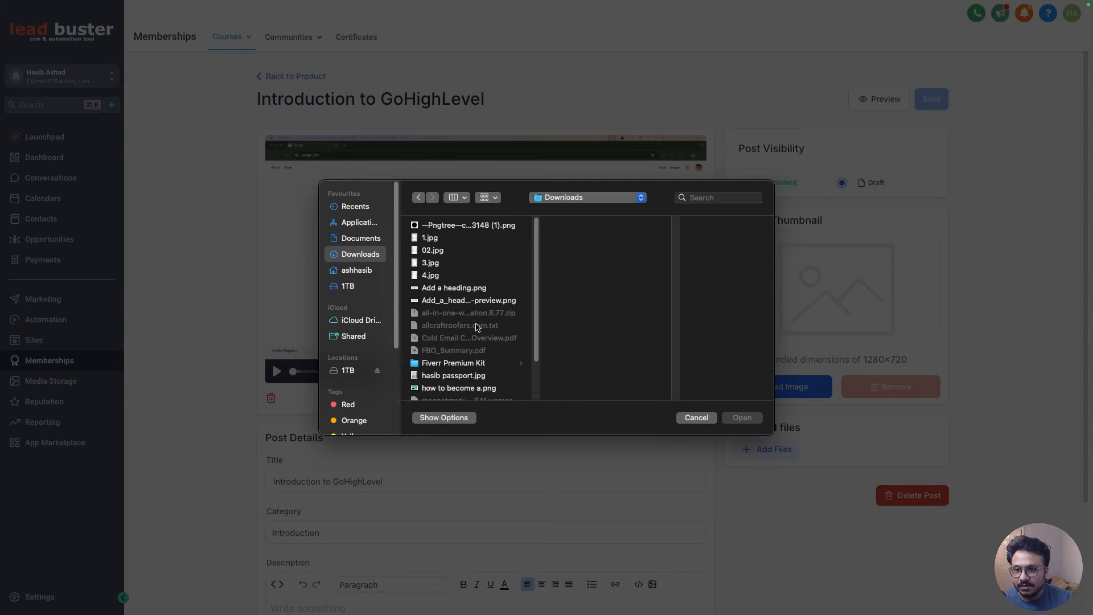
pyautogui.scroll(-3, 476, 326)
pyautogui.doubleClick(453, 342)
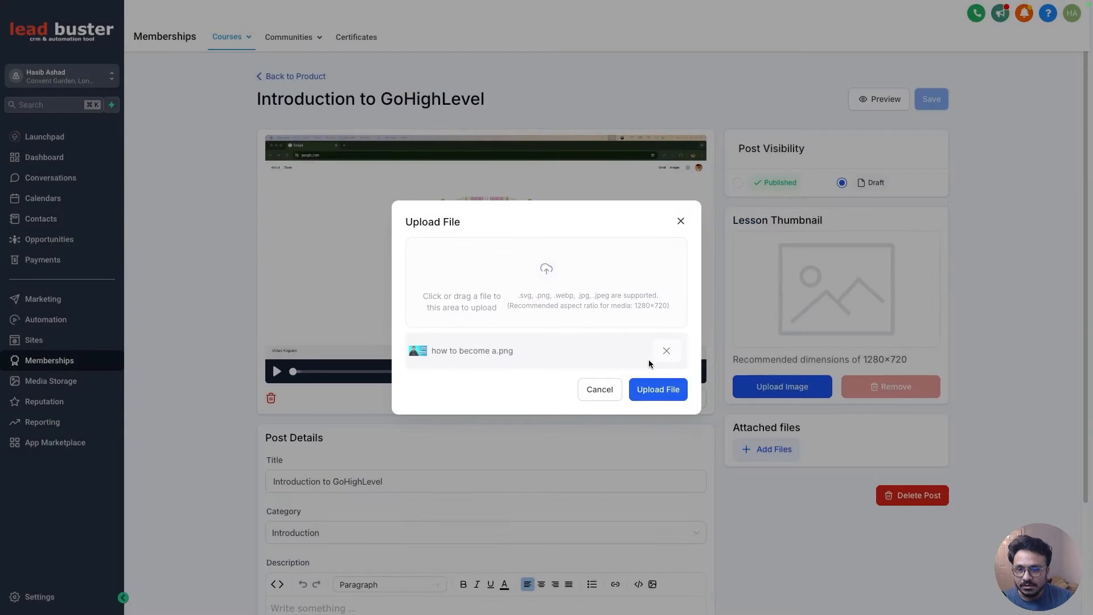
pyautogui.click(656, 388)
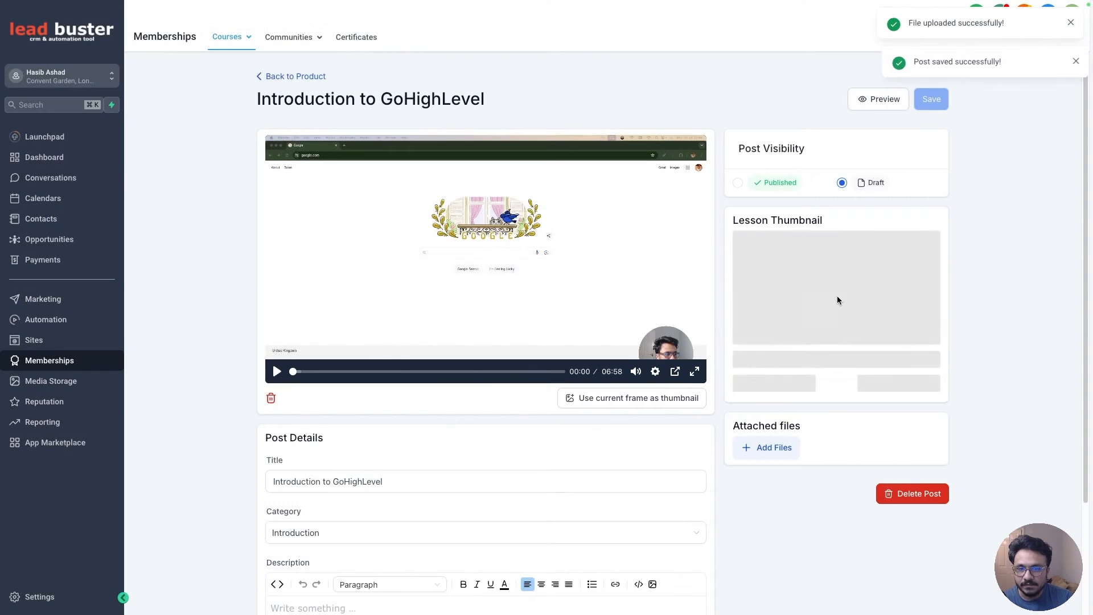
# - Set the lesson's visibility to Published, save it, and return to the product
pyautogui.scroll(-3, 805, 504)
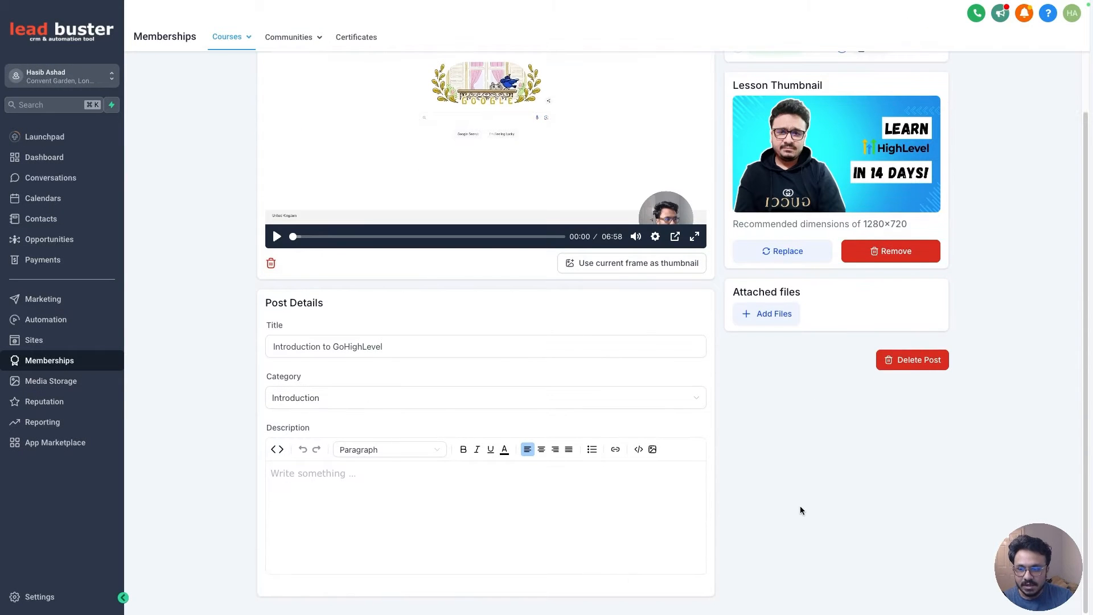
pyautogui.scroll(3, 800, 509)
pyautogui.click(737, 183)
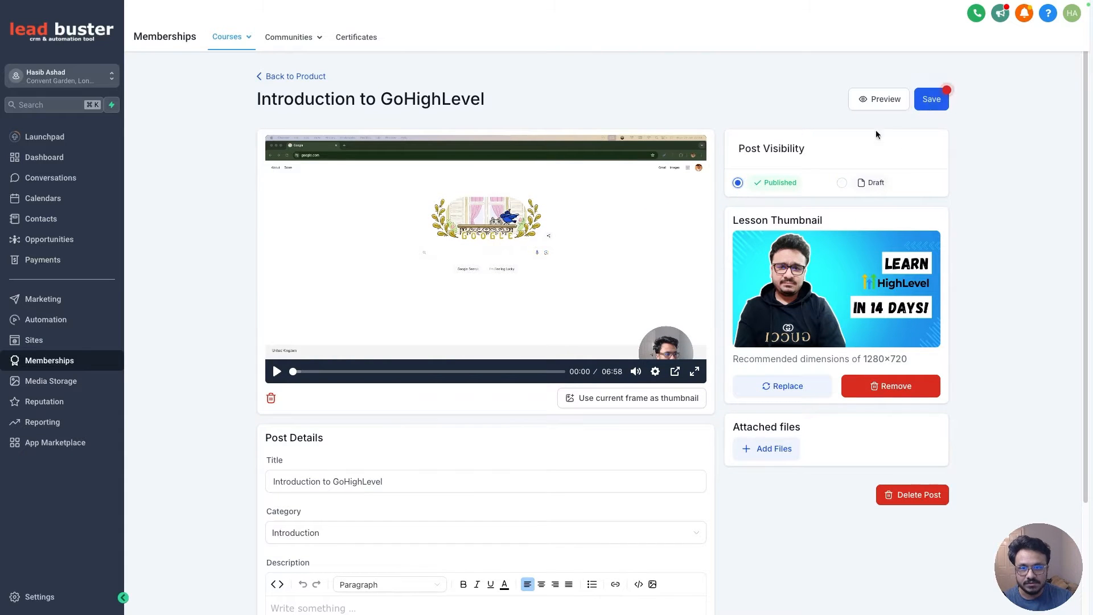
pyautogui.click(931, 99)
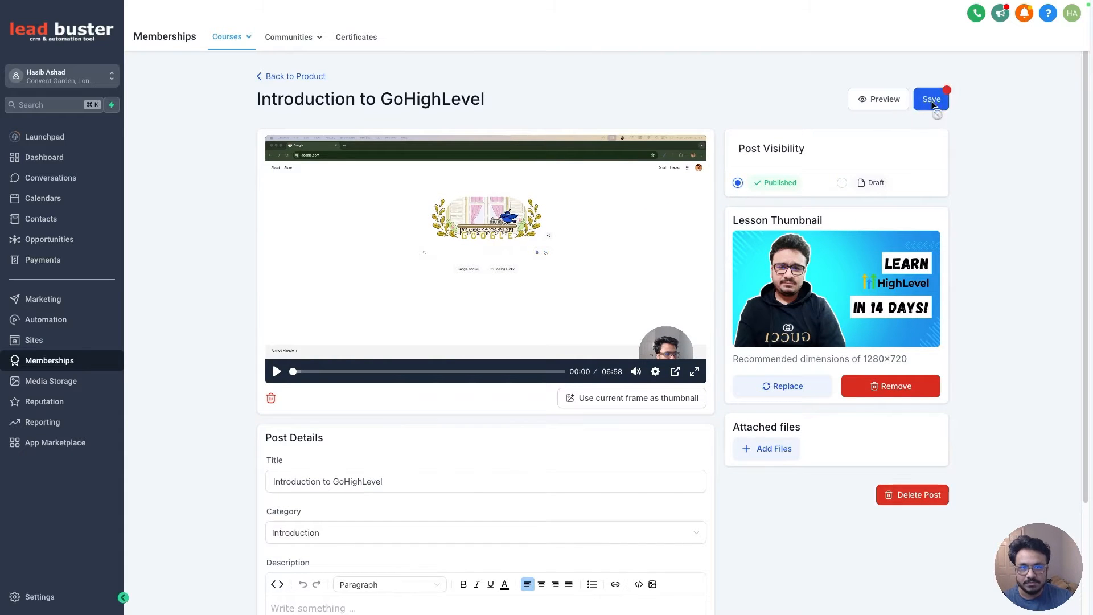
pyautogui.click(269, 80)
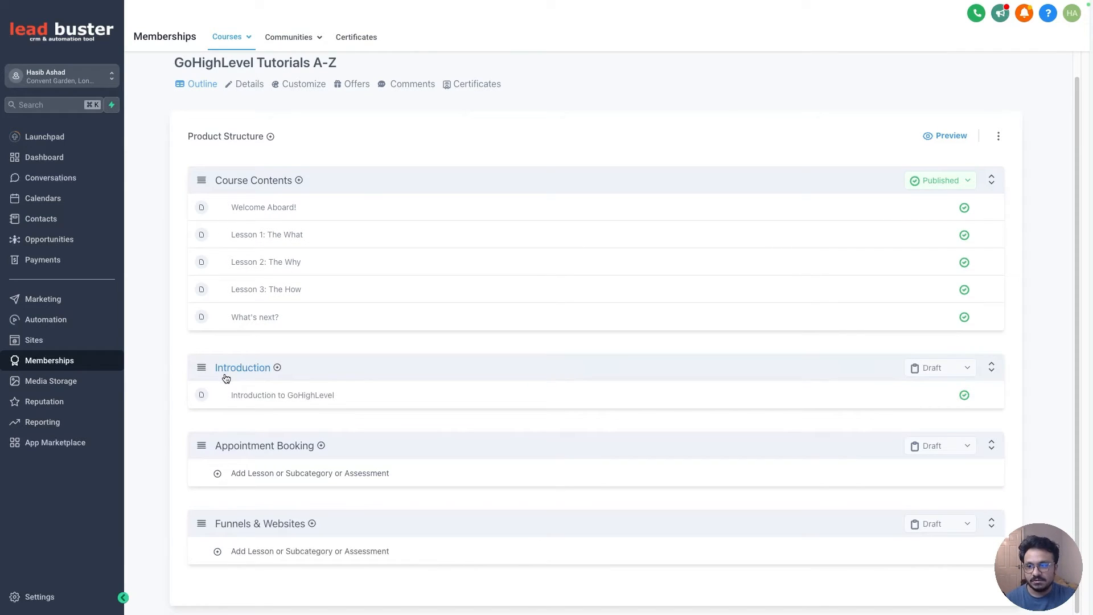
# - Set the Introduction category's status to Published
pyautogui.click(943, 371)
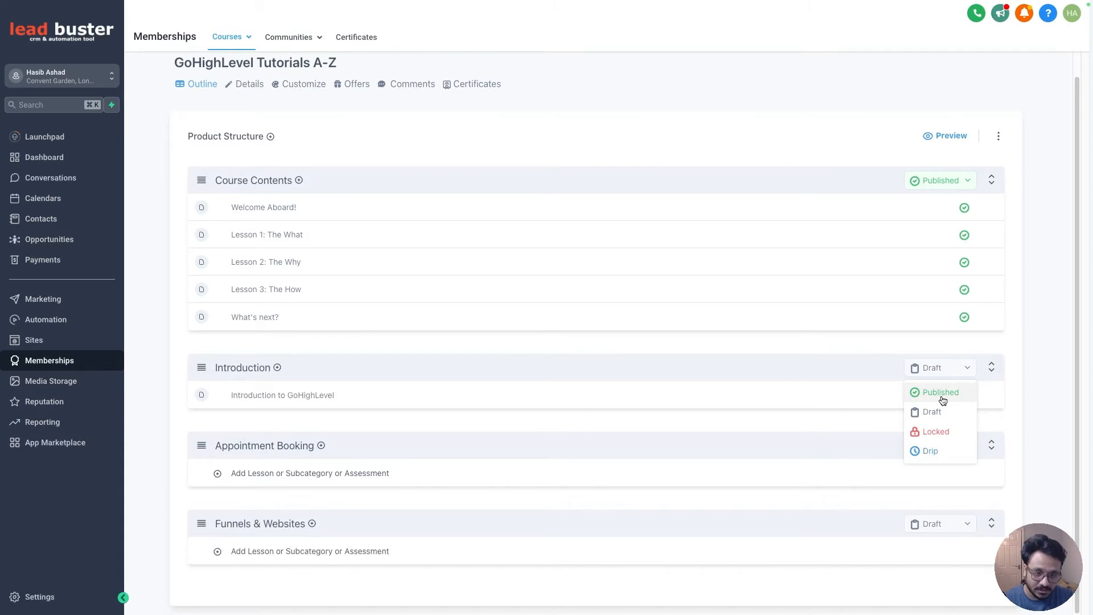
pyautogui.click(944, 399)
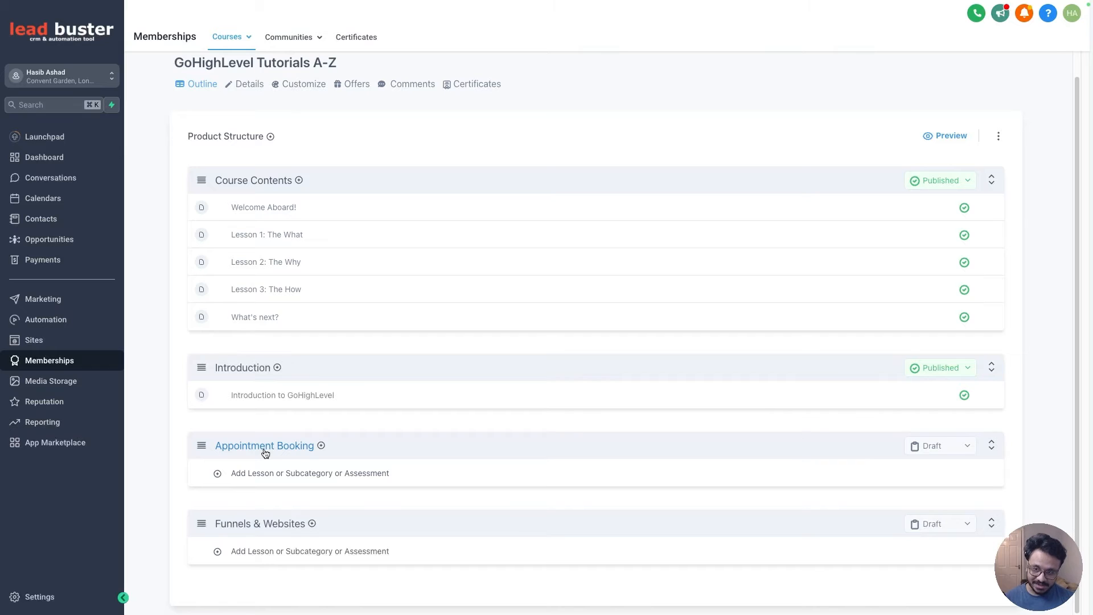
# - Move Welcome Aboard and Lesson 1 into Appointment Booking, and Lesson 2 into Funnels & Websites
pyautogui.moveTo(200, 207); pyautogui.dragTo(240, 479)
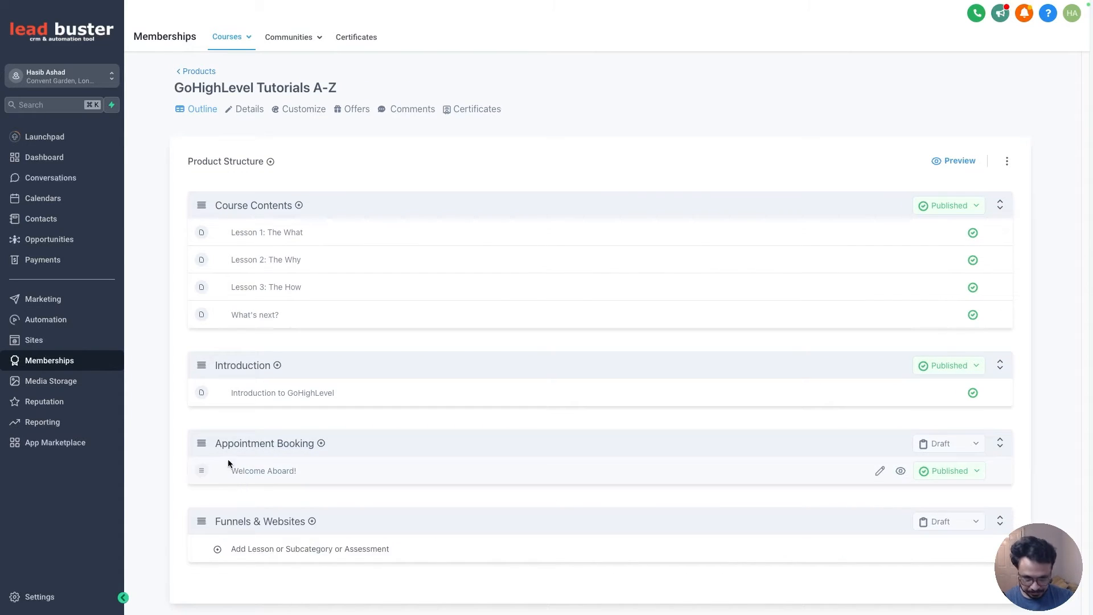
pyautogui.moveTo(202, 232); pyautogui.dragTo(250, 498)
pyautogui.moveTo(204, 239); pyautogui.dragTo(228, 547)
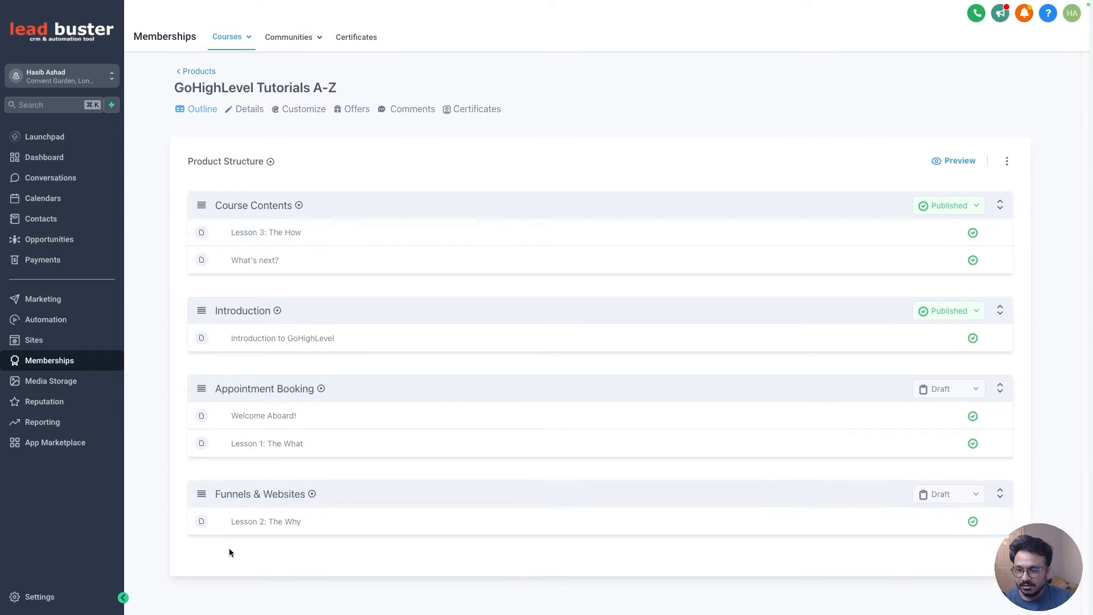
# - Set both the Appointment Booking and Funnels & Websites categories to Published
pyautogui.click(951, 390)
pyautogui.click(947, 412)
pyautogui.click(945, 495)
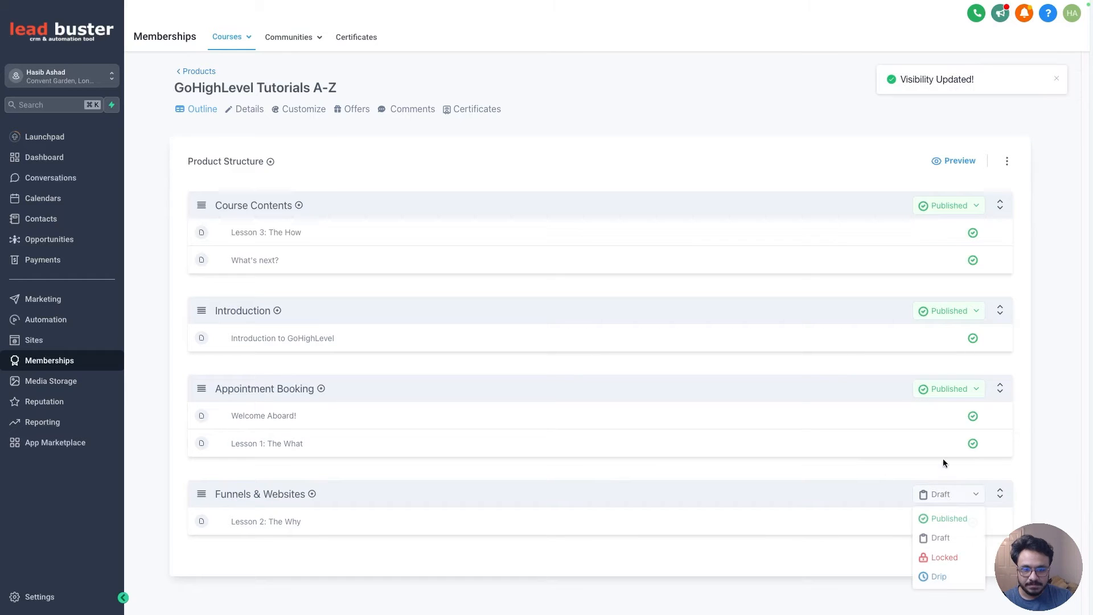
pyautogui.click(945, 517)
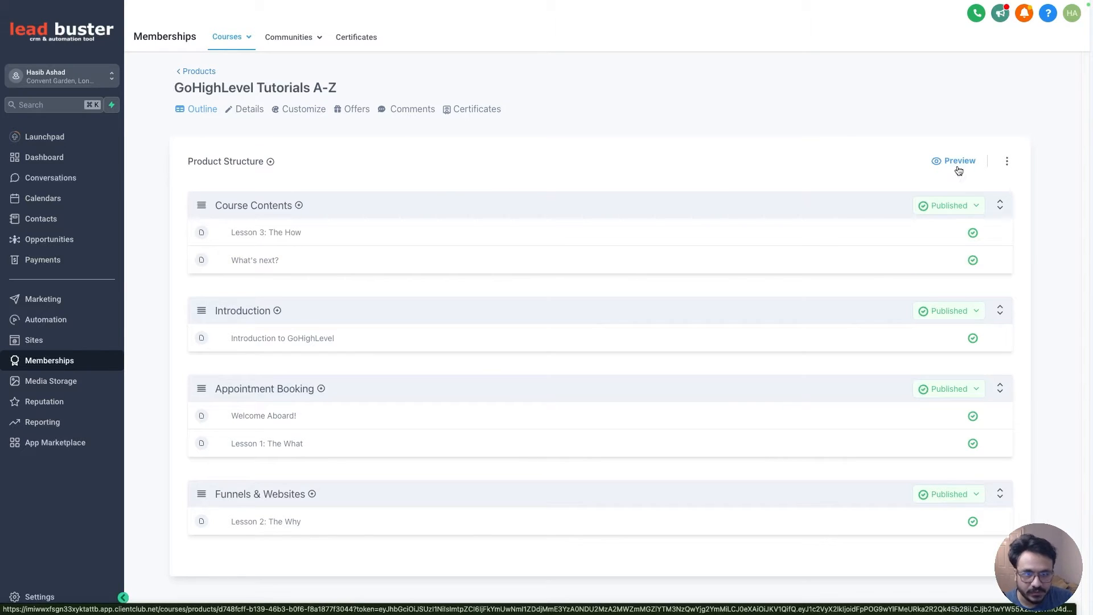
# - Go back to the products list, then open the Offers page and start creating a new offer
pyautogui.click(198, 72)
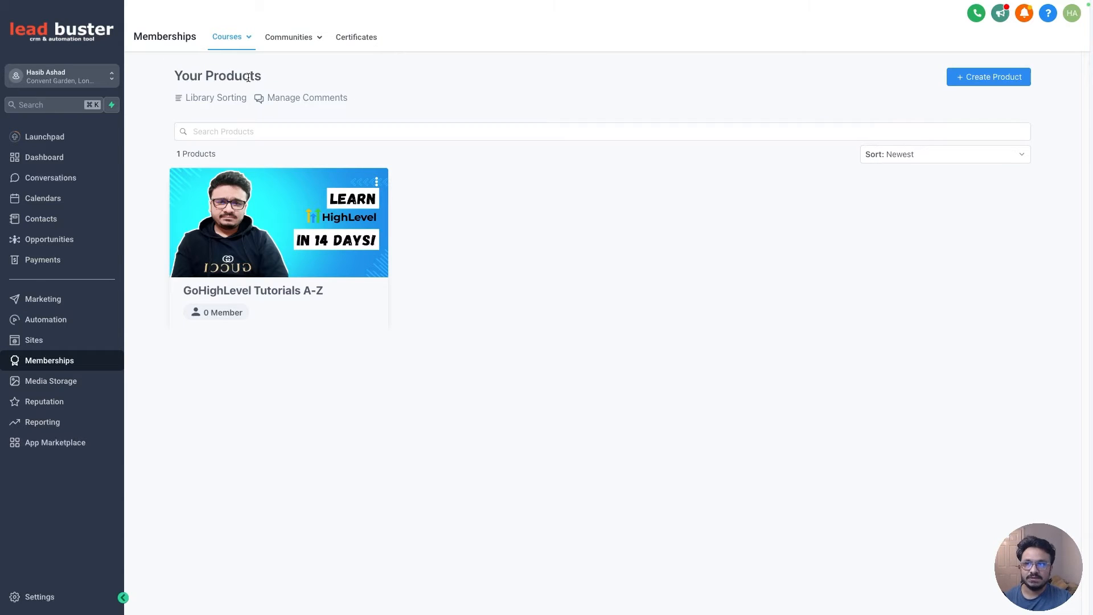
pyautogui.moveTo(242, 45)
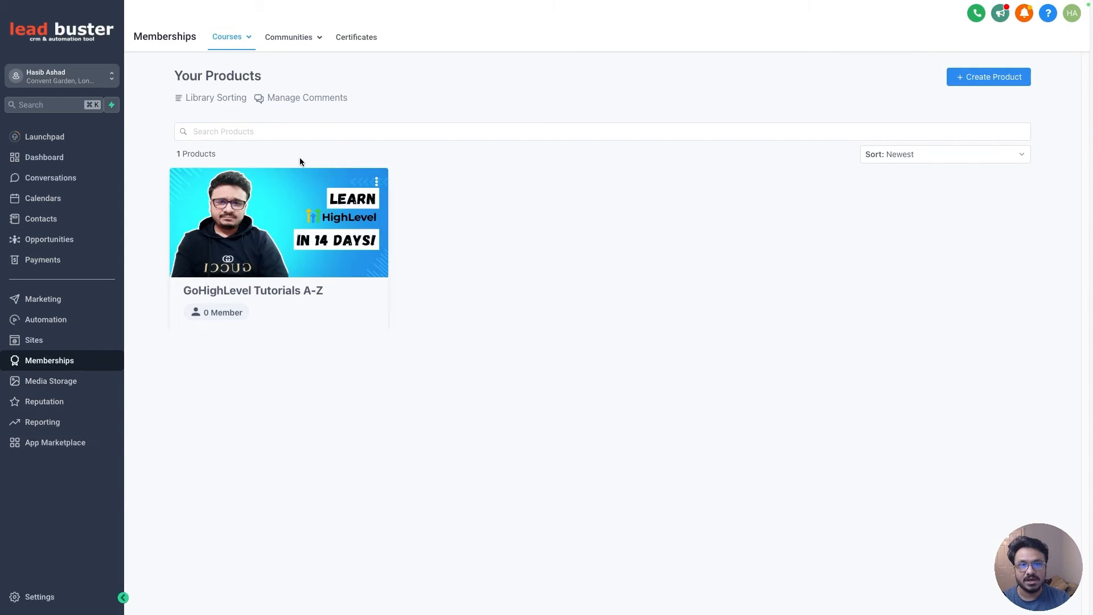
pyautogui.click(230, 34)
pyautogui.click(218, 104)
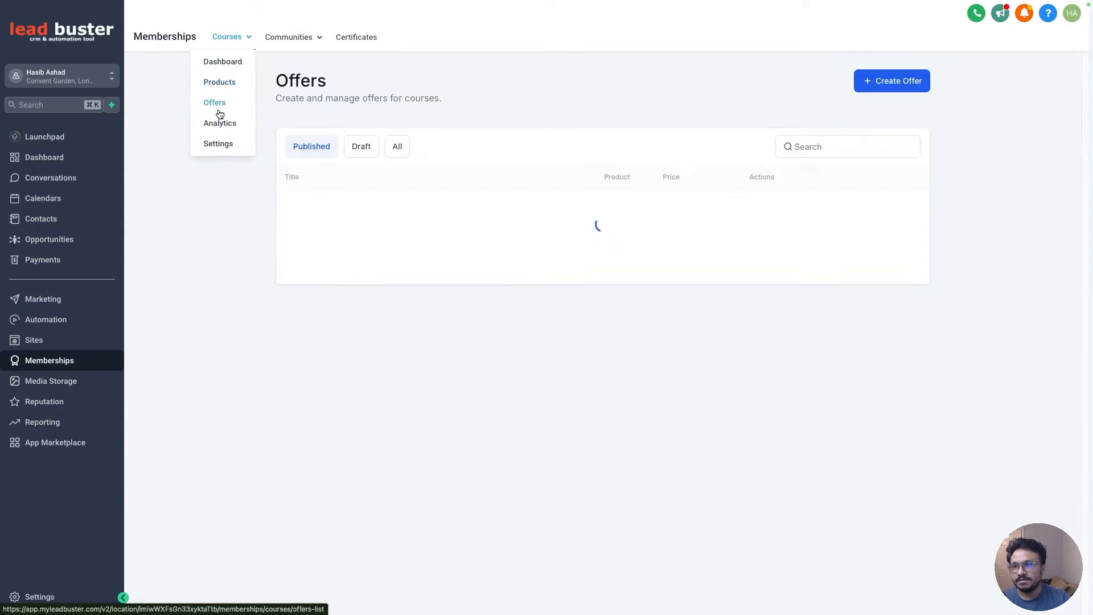
pyautogui.click(907, 79)
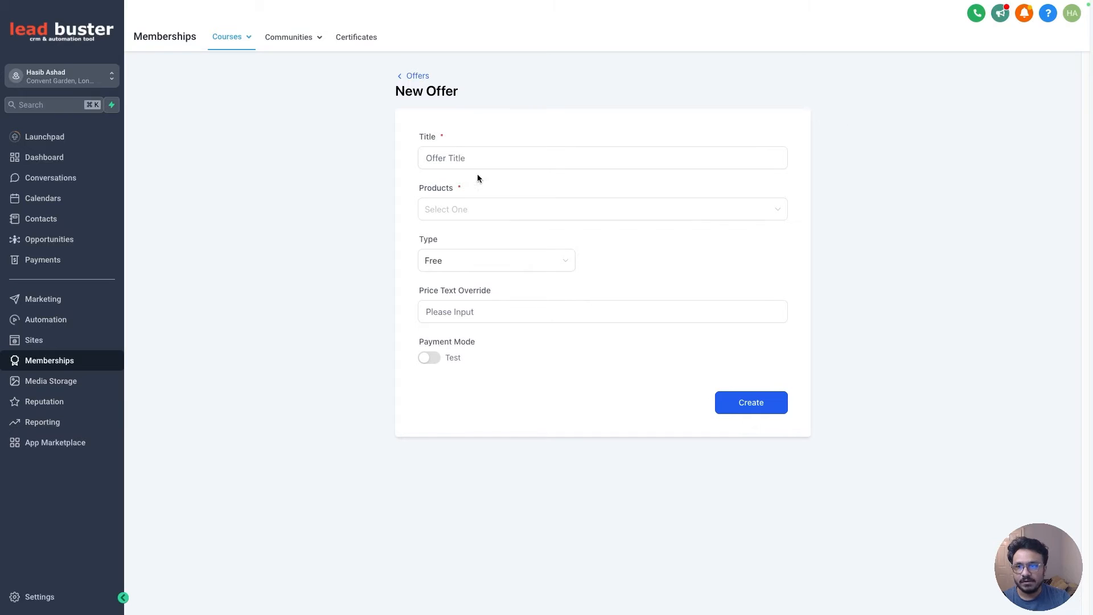
# - Title the offer "Learn GoHighLevel In 14 Days"
pyautogui.click(476, 157)
pyautogui.write('Learn GoHighLevel In 2')
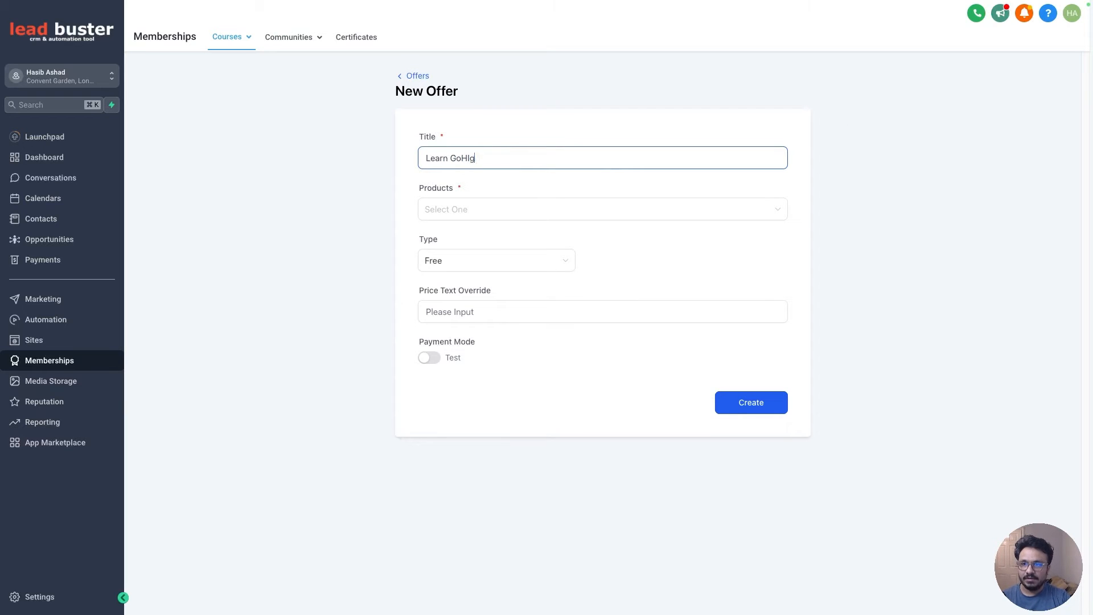
pyautogui.press('BackSpace')
pyautogui.write('14 Days')
# - Select GoHighLevel Tutorials A-Z as the offer's product
pyautogui.click(477, 208)
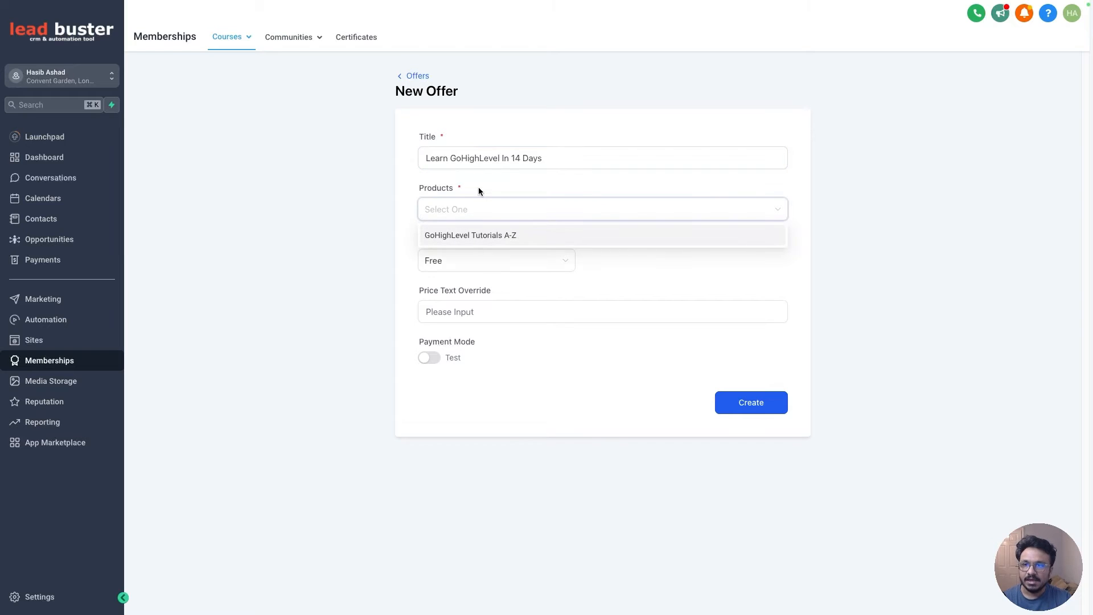
pyautogui.click(480, 237)
pyautogui.click(546, 204)
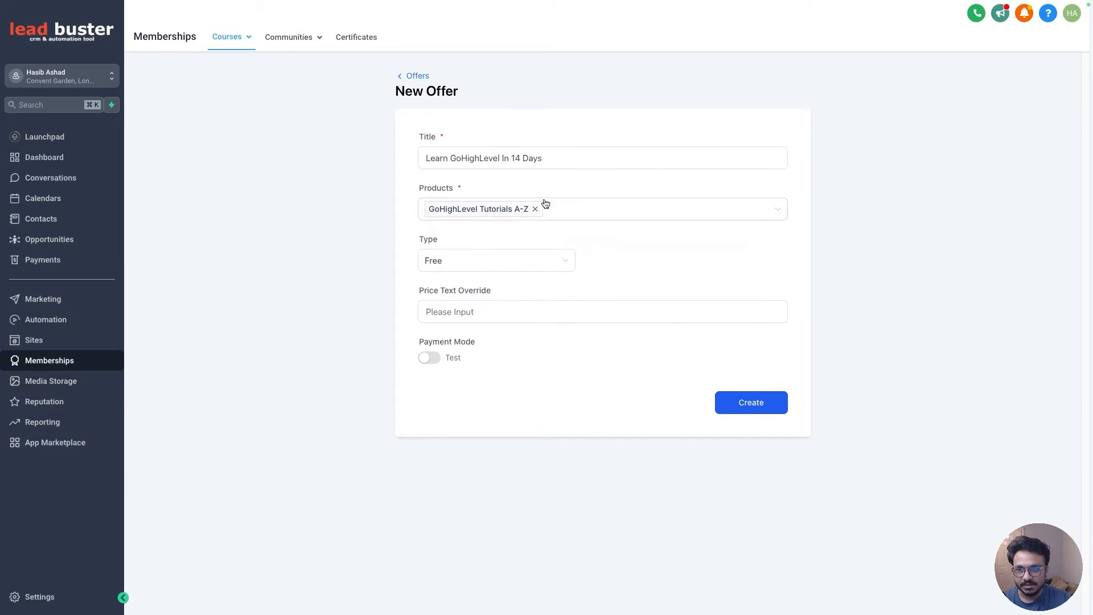
# - Set the offer type to One Time with an amount of £147
pyautogui.click(446, 262)
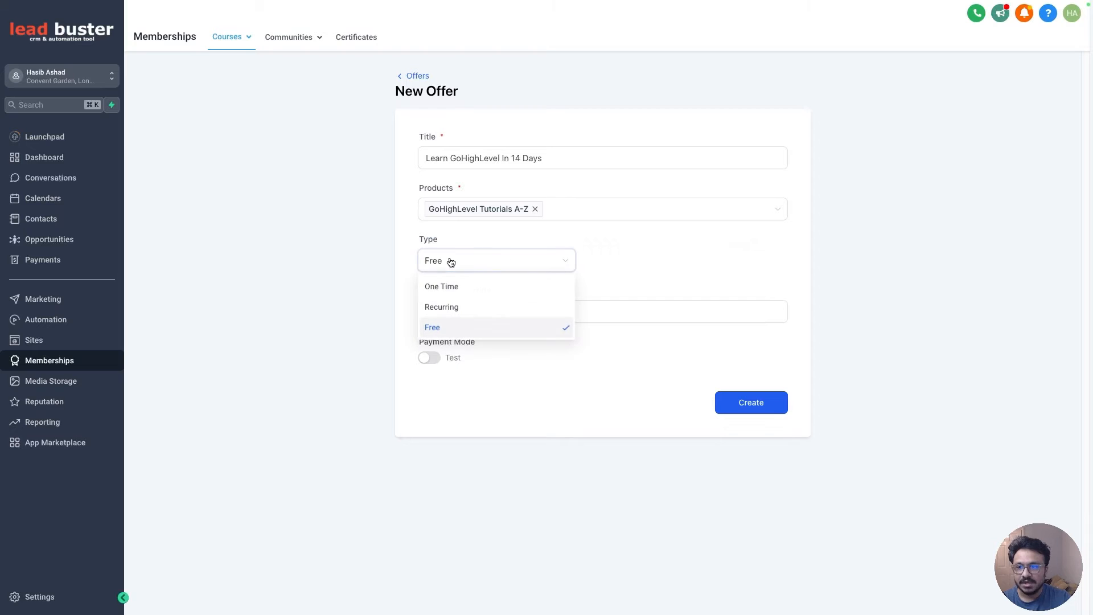
pyautogui.click(458, 295)
pyautogui.click(634, 258)
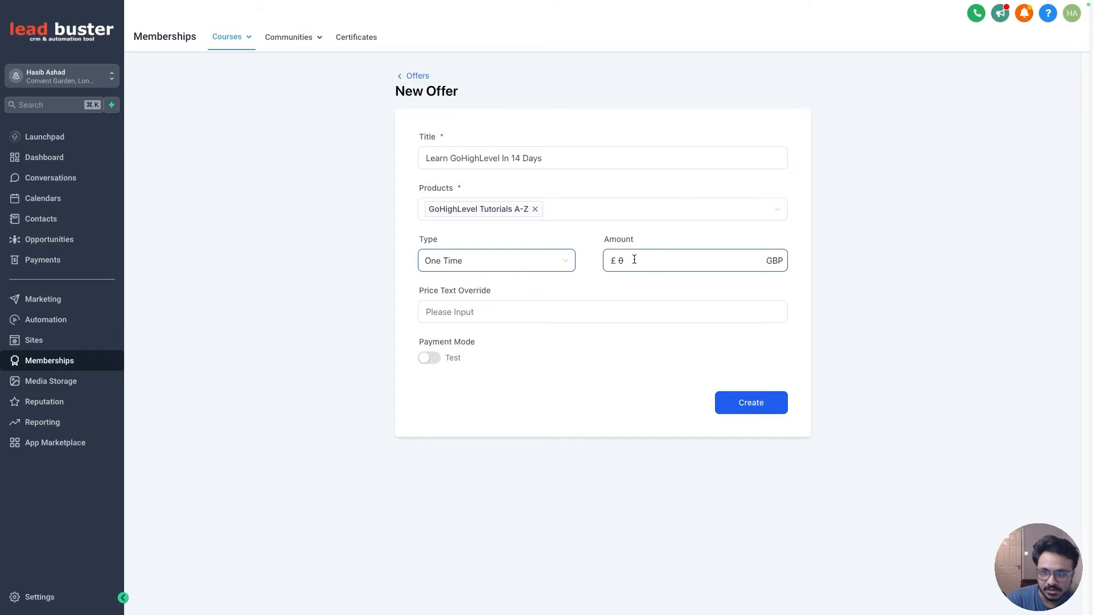
pyautogui.click(500, 267)
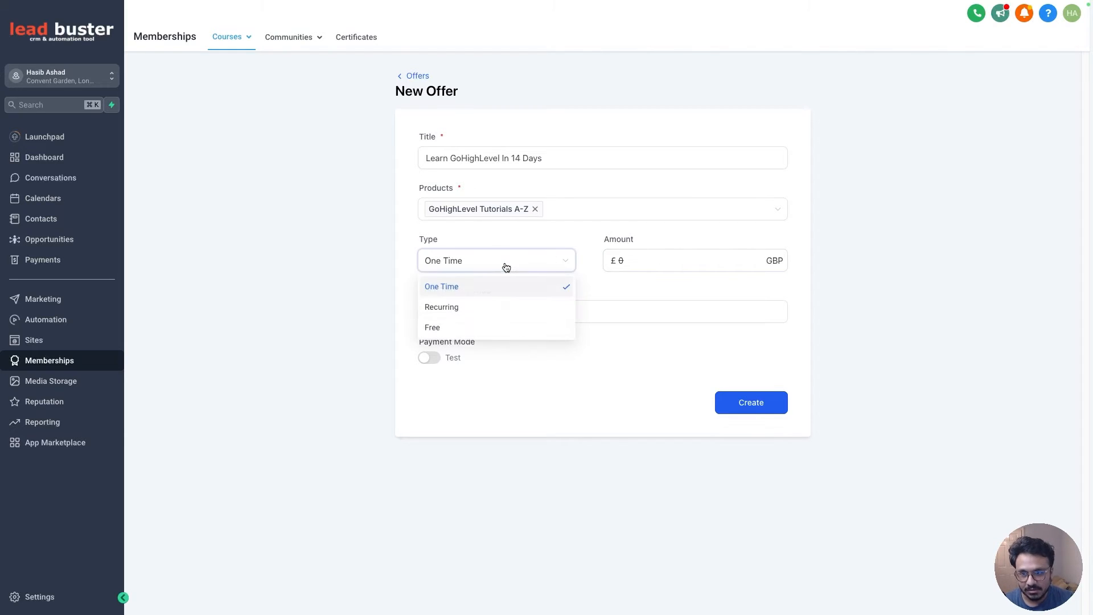
pyautogui.click(515, 235)
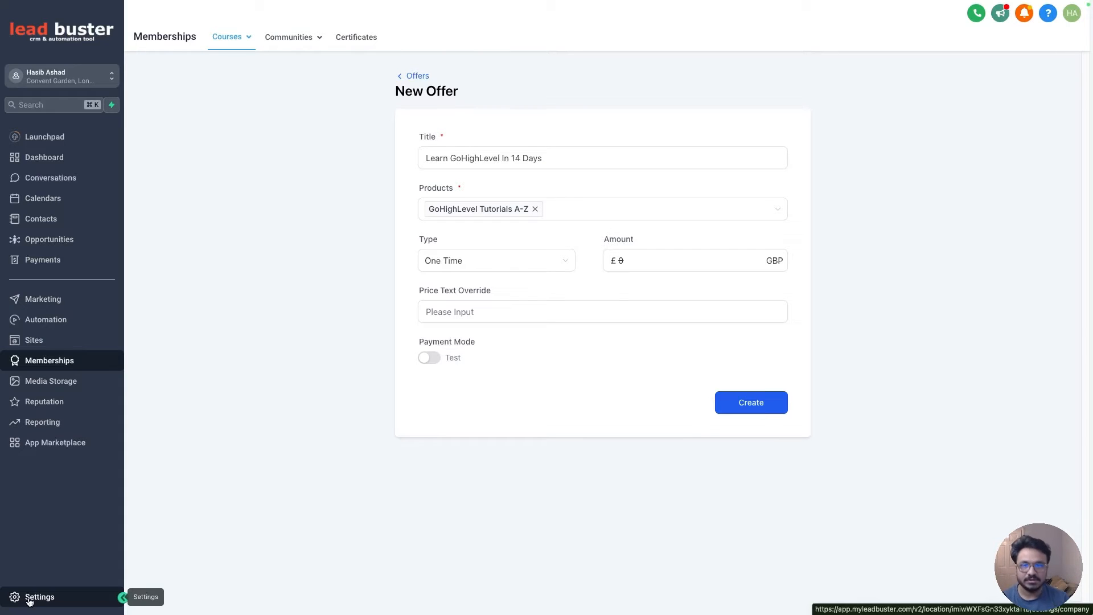
pyautogui.click(634, 252)
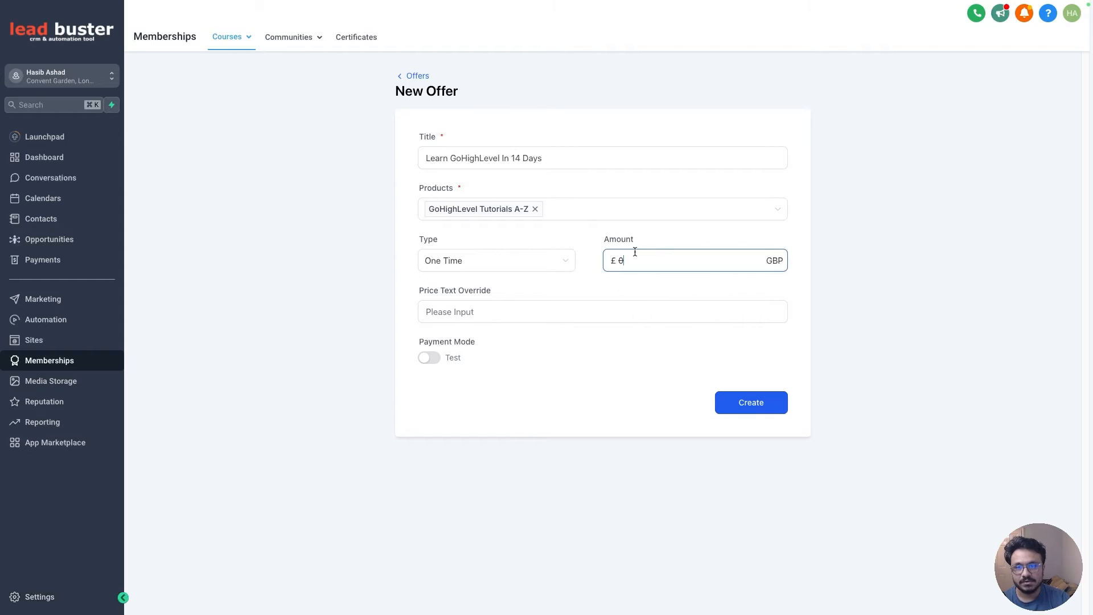
pyautogui.write('147')
pyautogui.click(504, 310)
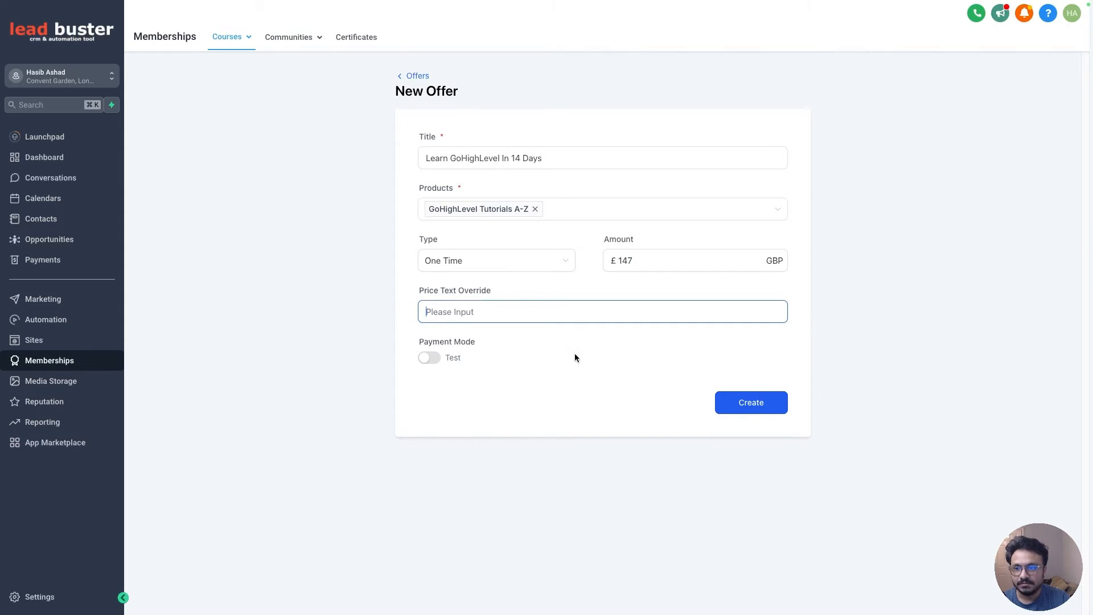
pyautogui.click(431, 361)
pyautogui.click(431, 360)
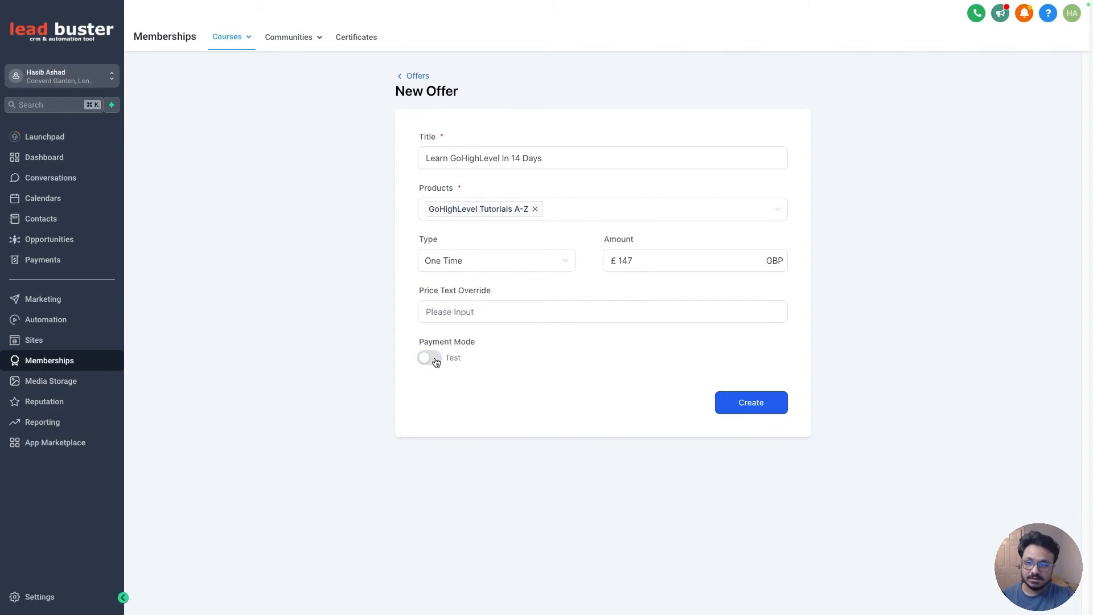
pyautogui.click(436, 361)
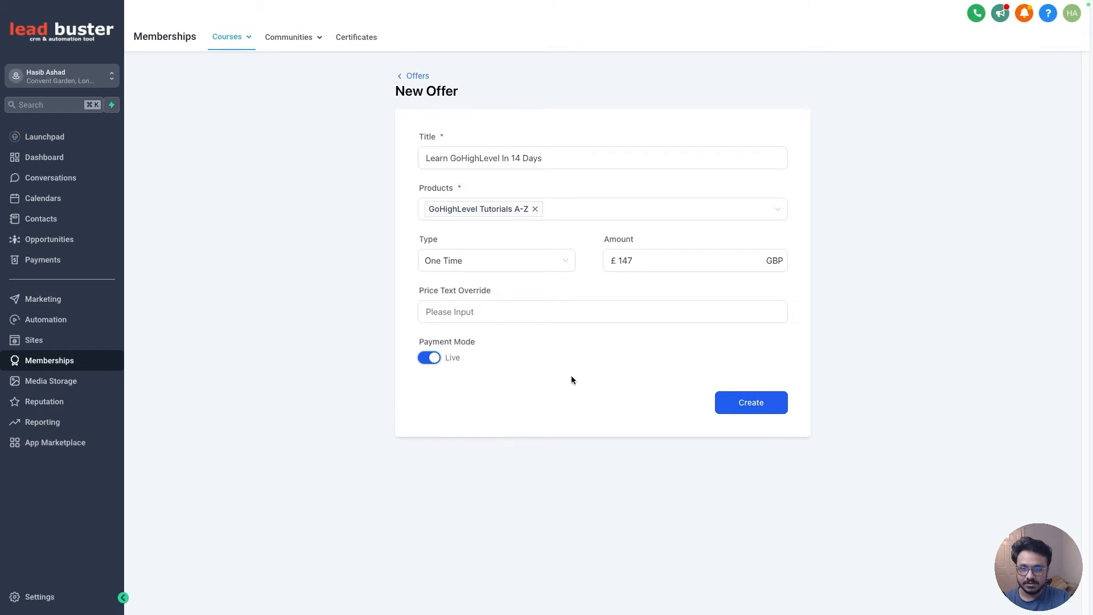
pyautogui.click(430, 361)
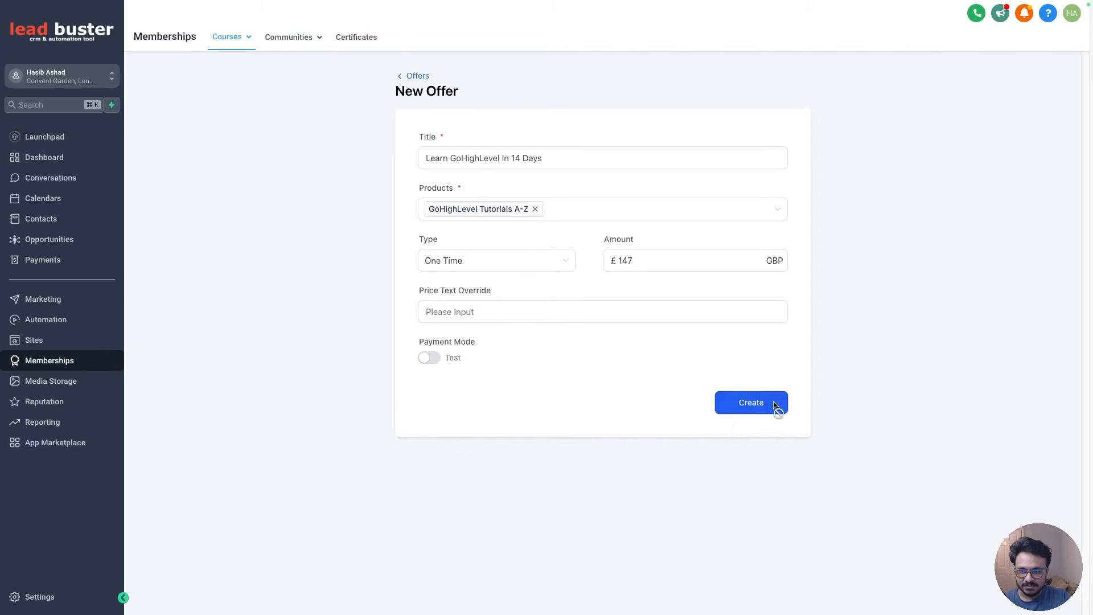
# - Create the offer, set its status to Published, and save it
pyautogui.click(760, 403)
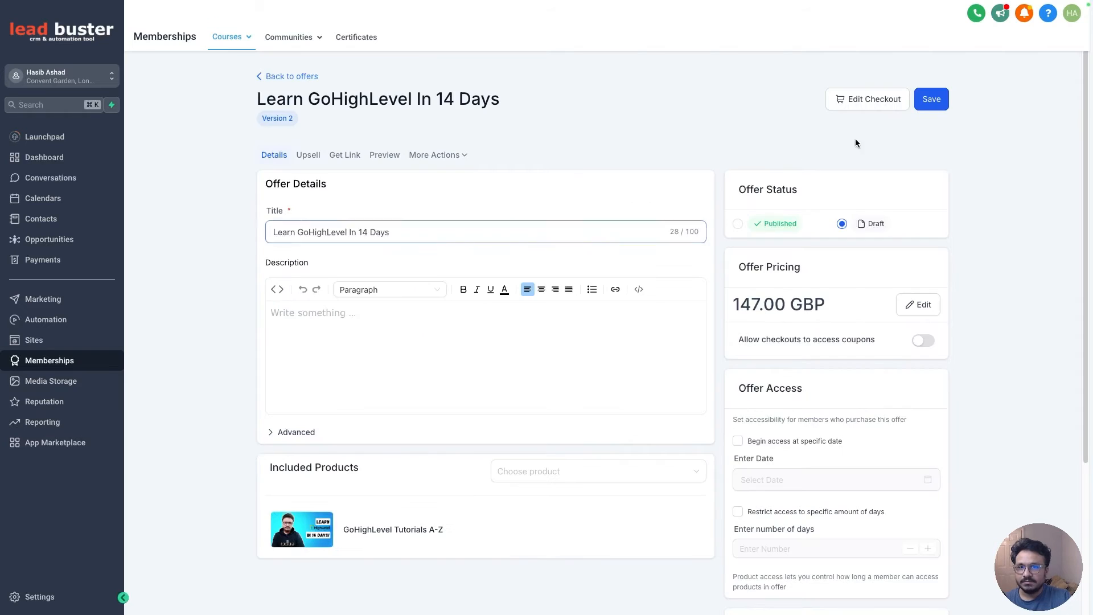
pyautogui.click(738, 223)
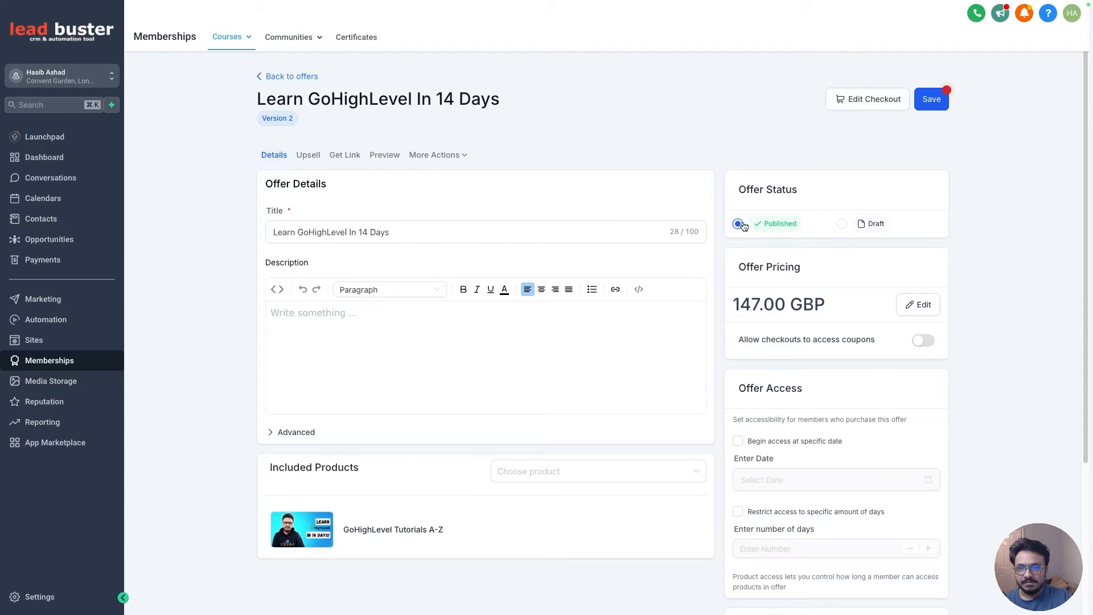
pyautogui.click(945, 98)
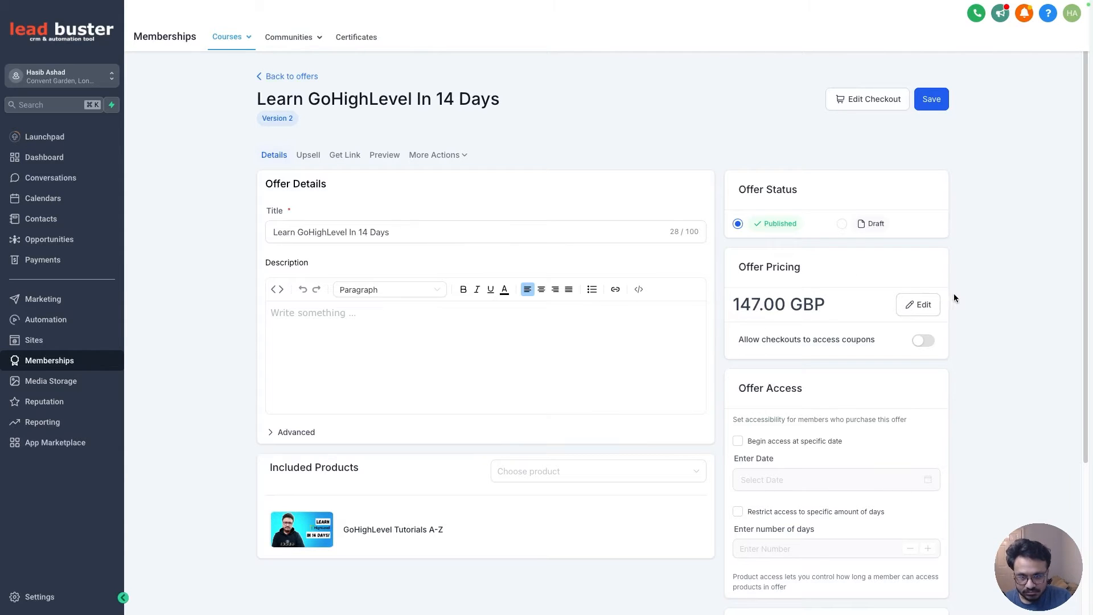
# - Allow checkouts to access coupons and make access begin on the specific date 2024-08-04
pyautogui.click(927, 342)
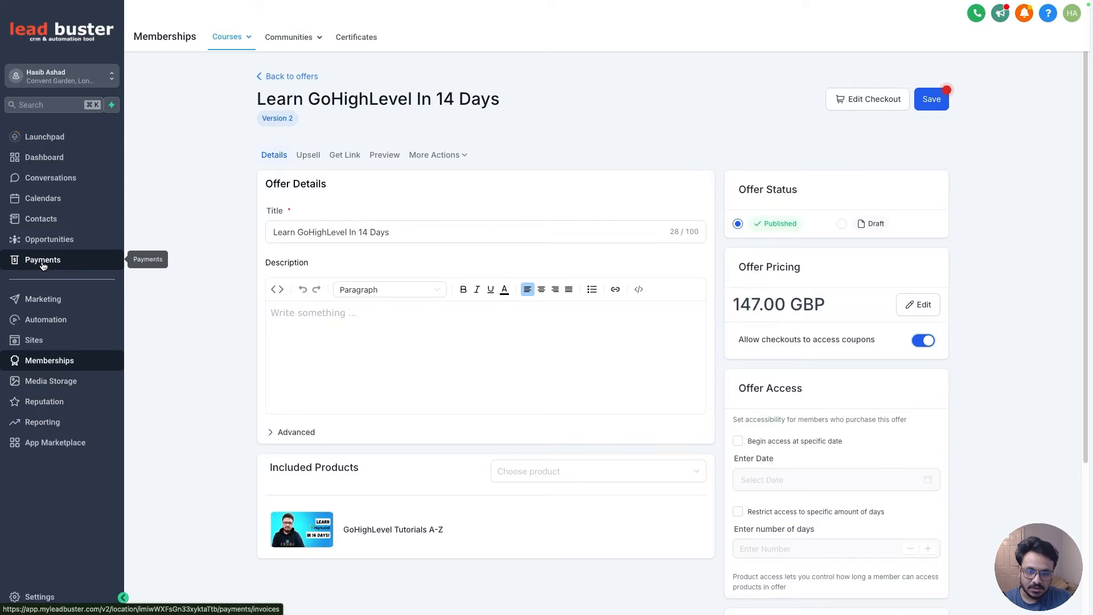
pyautogui.scroll(-2, 671, 290)
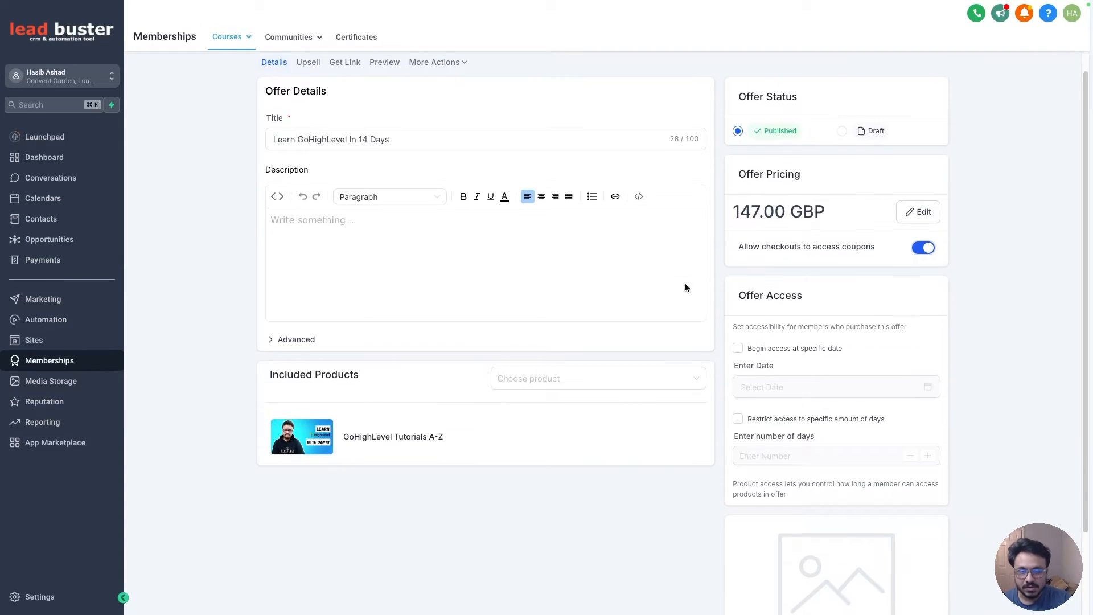
pyautogui.click(738, 347)
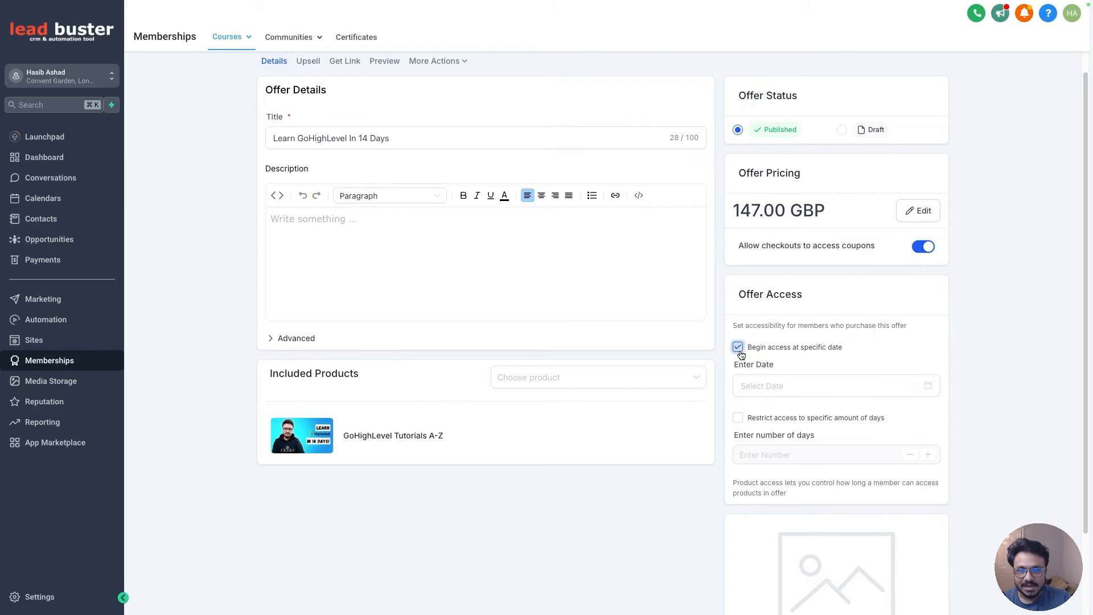
pyautogui.click(759, 385)
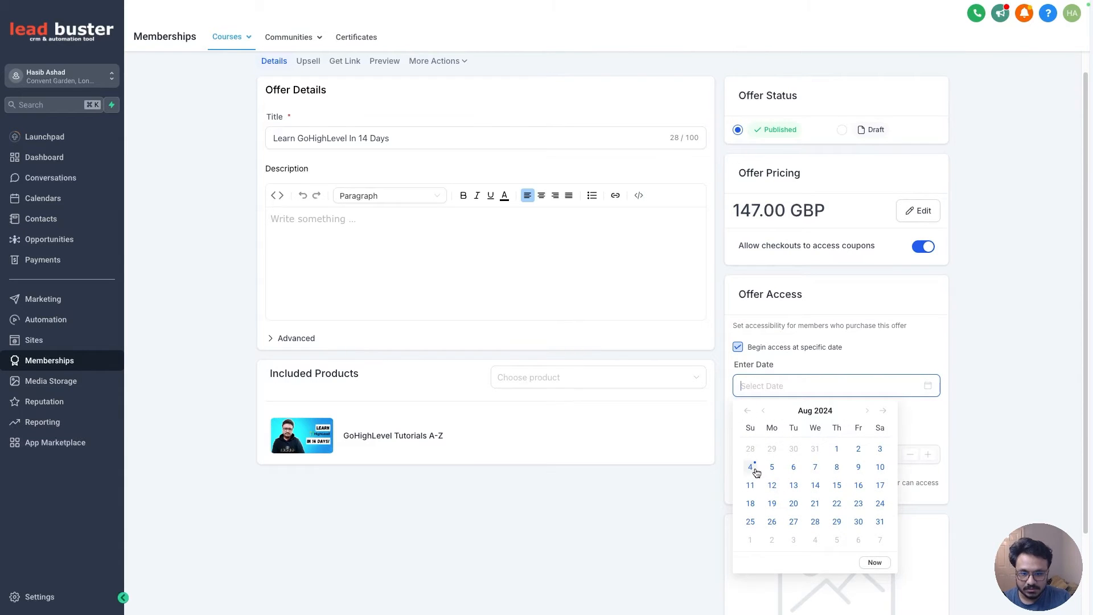
pyautogui.click(751, 467)
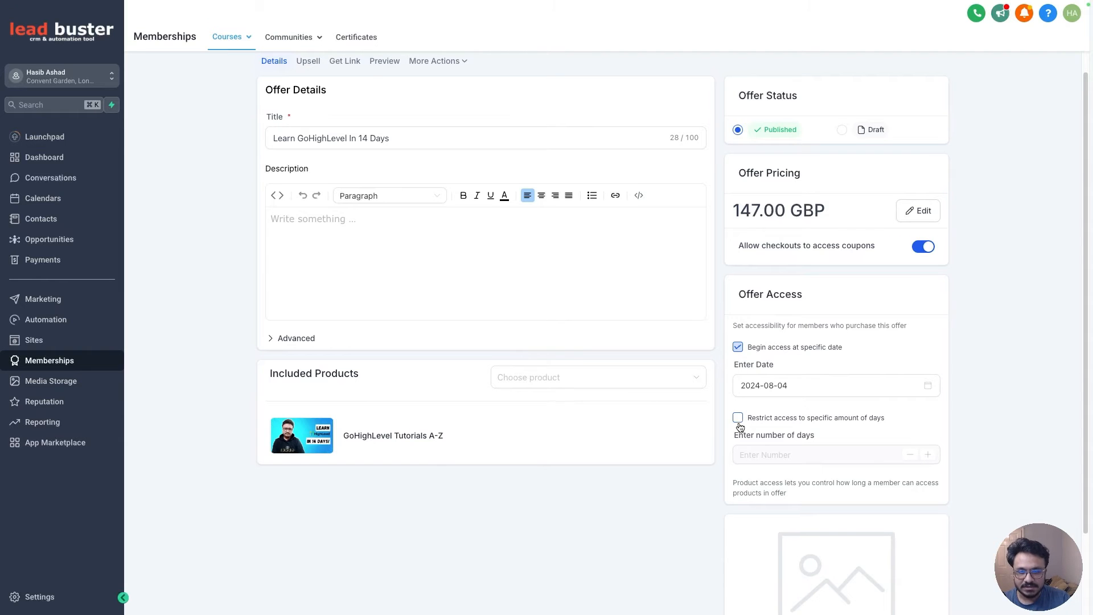
# - Upload how to become a.png from Downloads as the offer's image
pyautogui.scroll(-2, 742, 420)
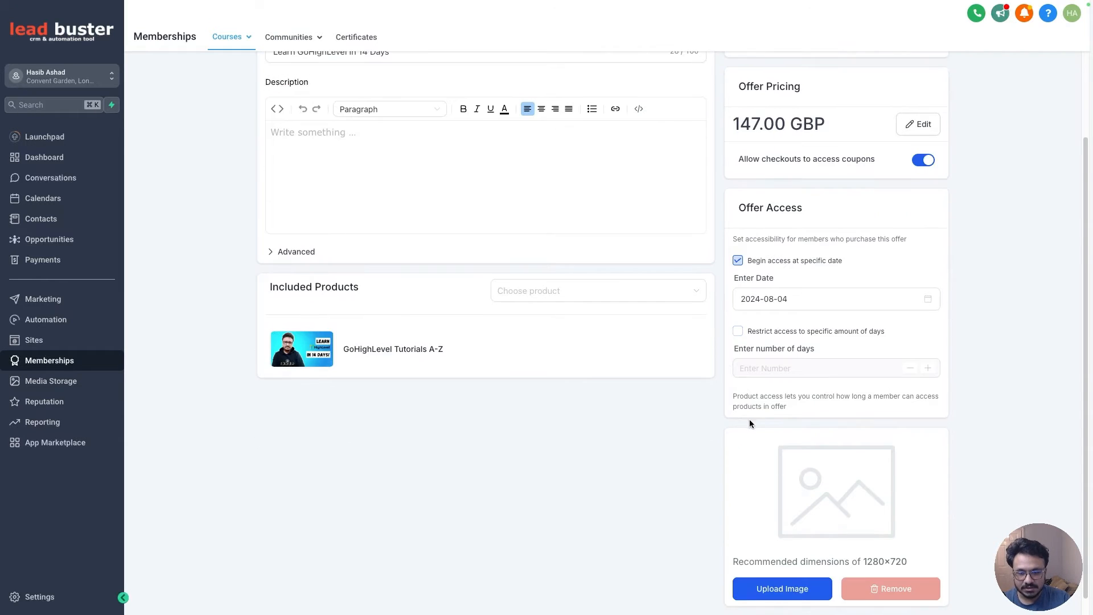
pyautogui.click(773, 571)
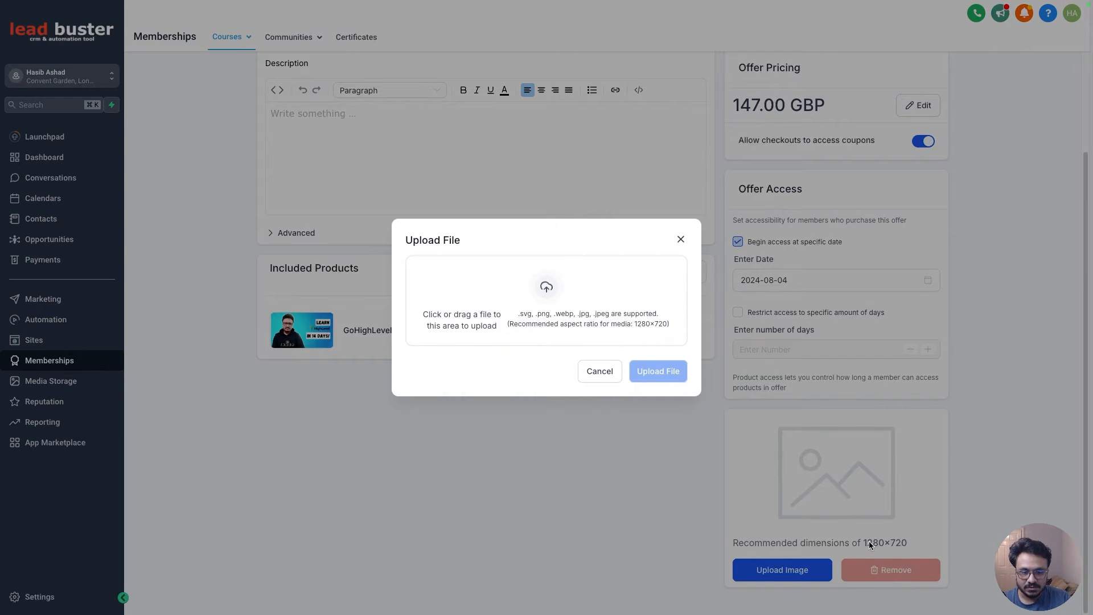
pyautogui.click(584, 321)
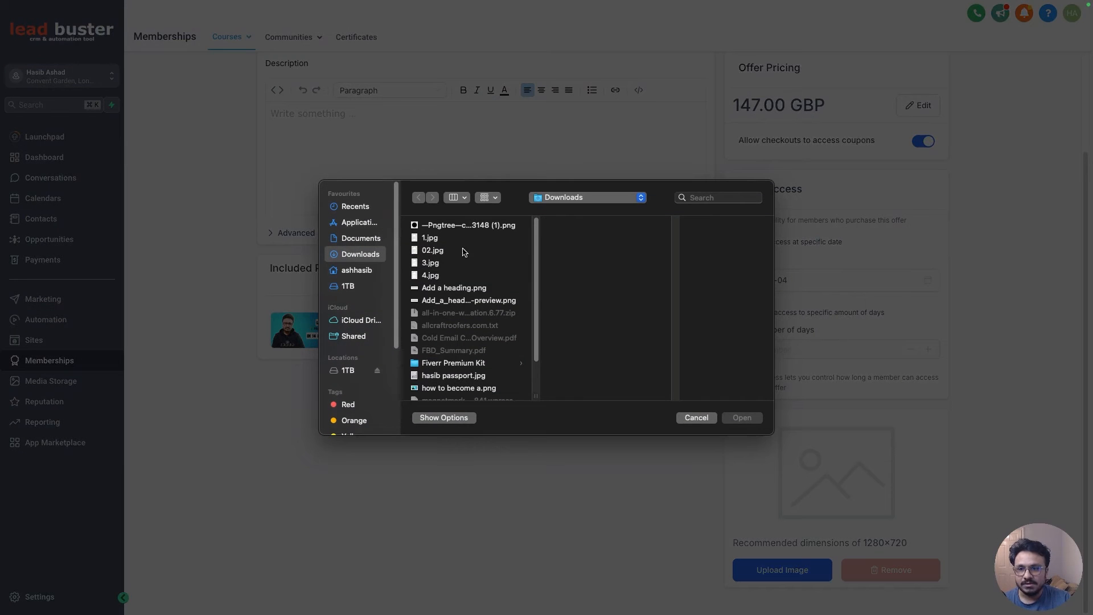
pyautogui.scroll(-2, 455, 314)
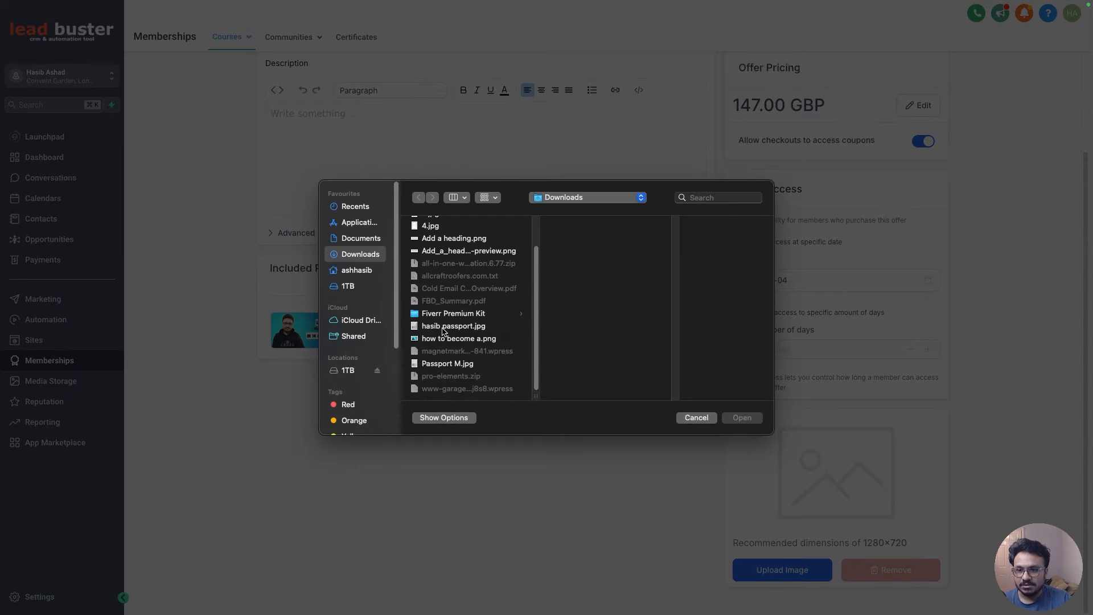
pyautogui.click(439, 340)
pyautogui.doubleClick(438, 342)
pyautogui.click(672, 391)
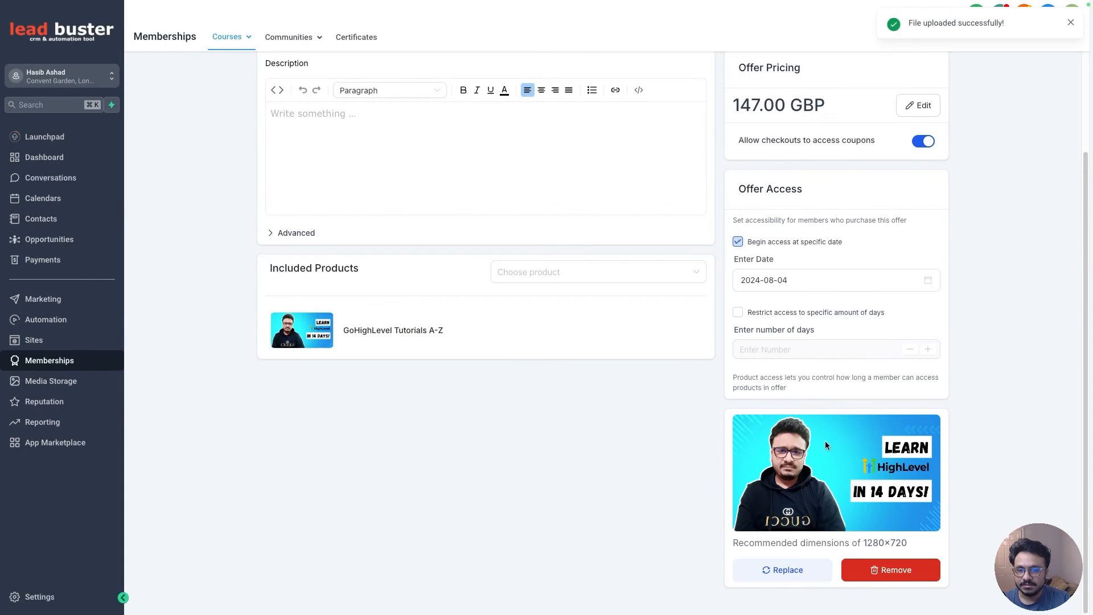
# - Save the offer's changes
pyautogui.scroll(2, 427, 385)
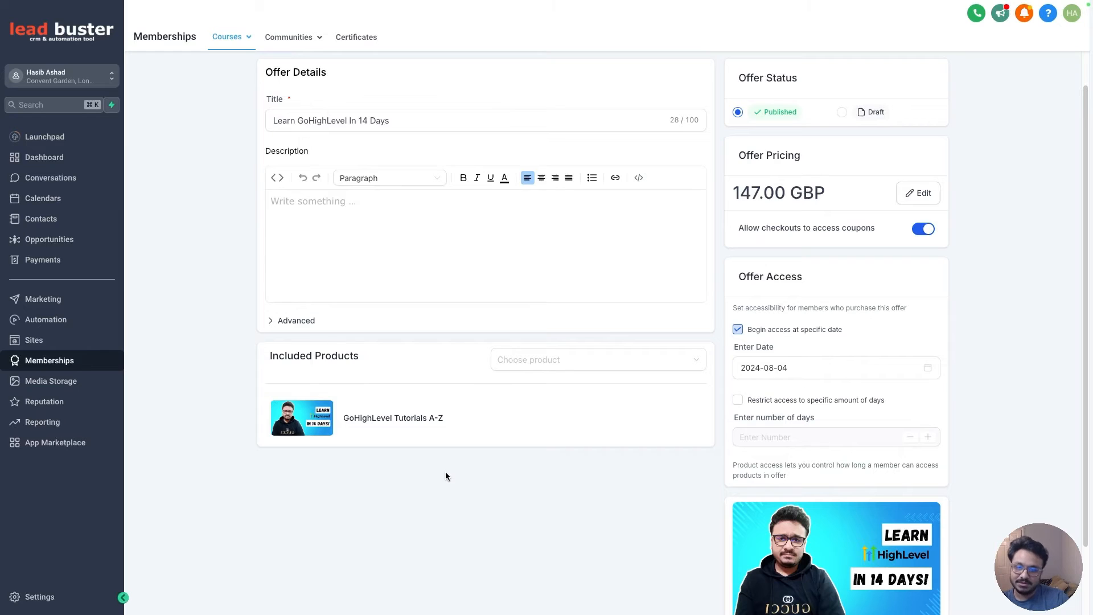
pyautogui.scroll(3, 449, 474)
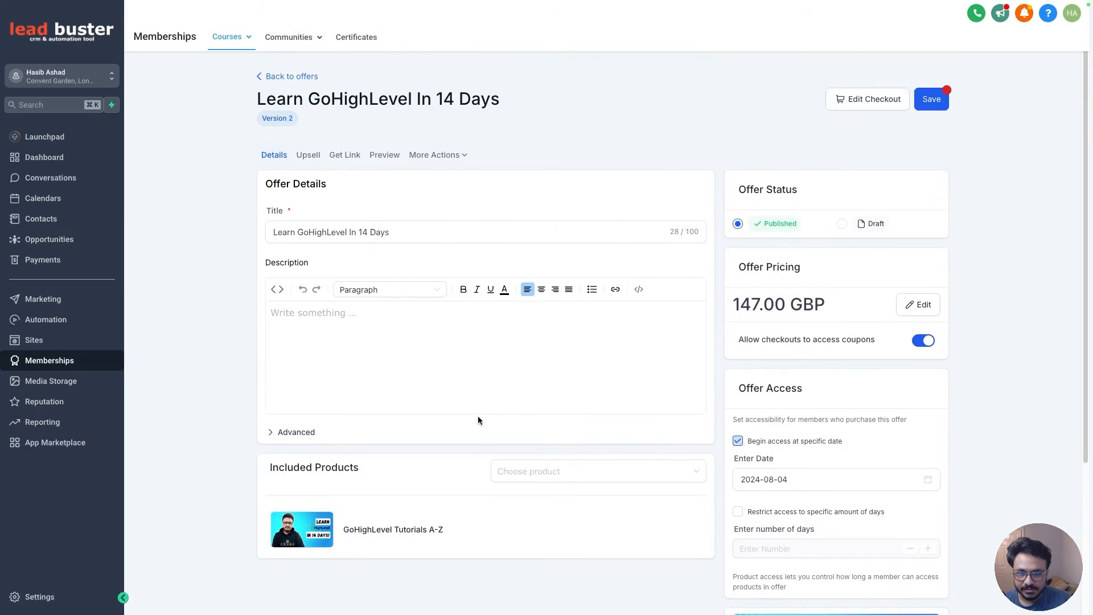
pyautogui.click(935, 95)
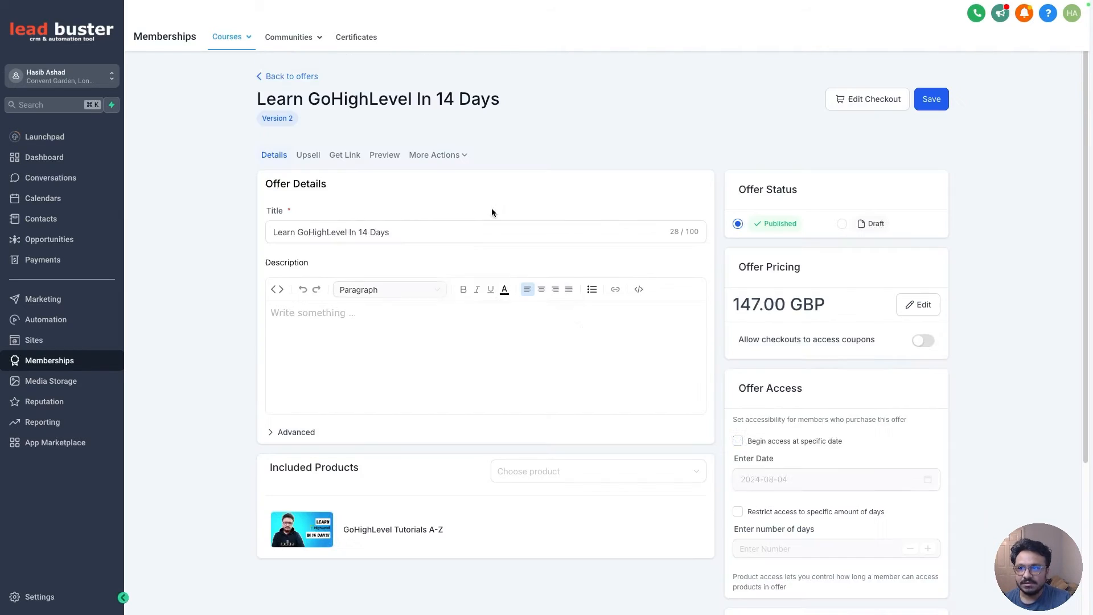
# - Copy the offer's share link and test its checkout page with a sample email and full name, then close the payment window
pyautogui.click(344, 155)
pyautogui.click(680, 326)
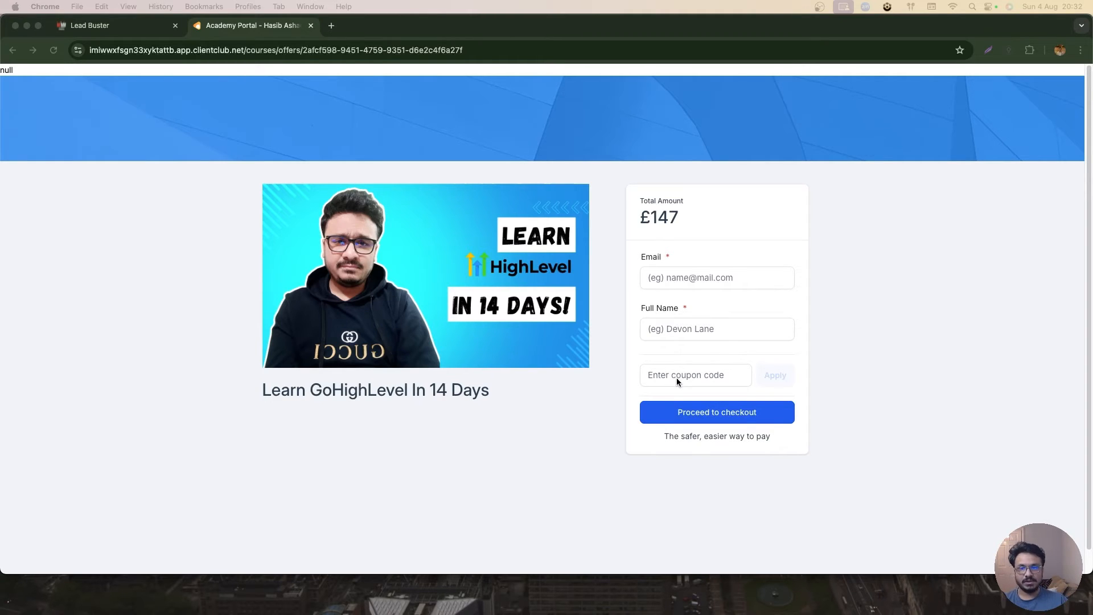
pyautogui.click(677, 278)
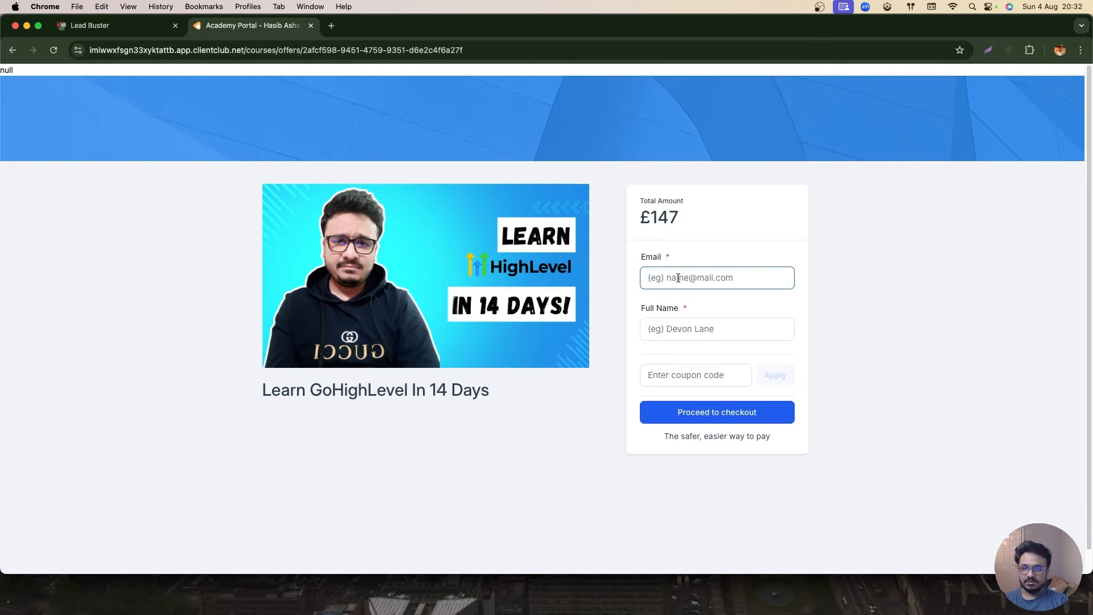
pyautogui.write('test@mail.com')
pyautogui.press('Tab')
pyautogui.write('Ha')
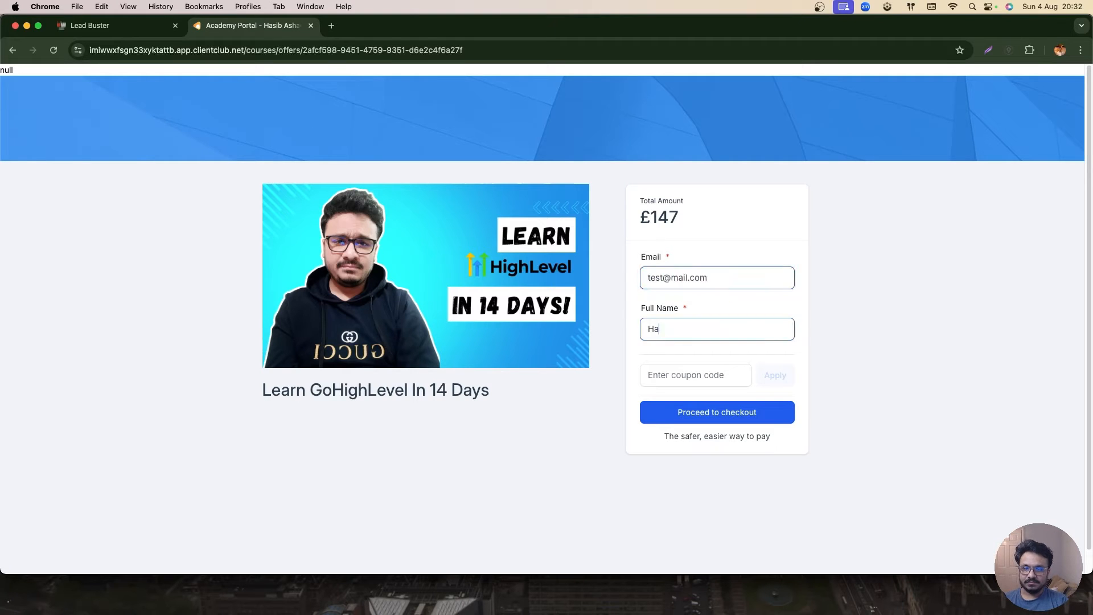
pyautogui.write('sib Ashad')
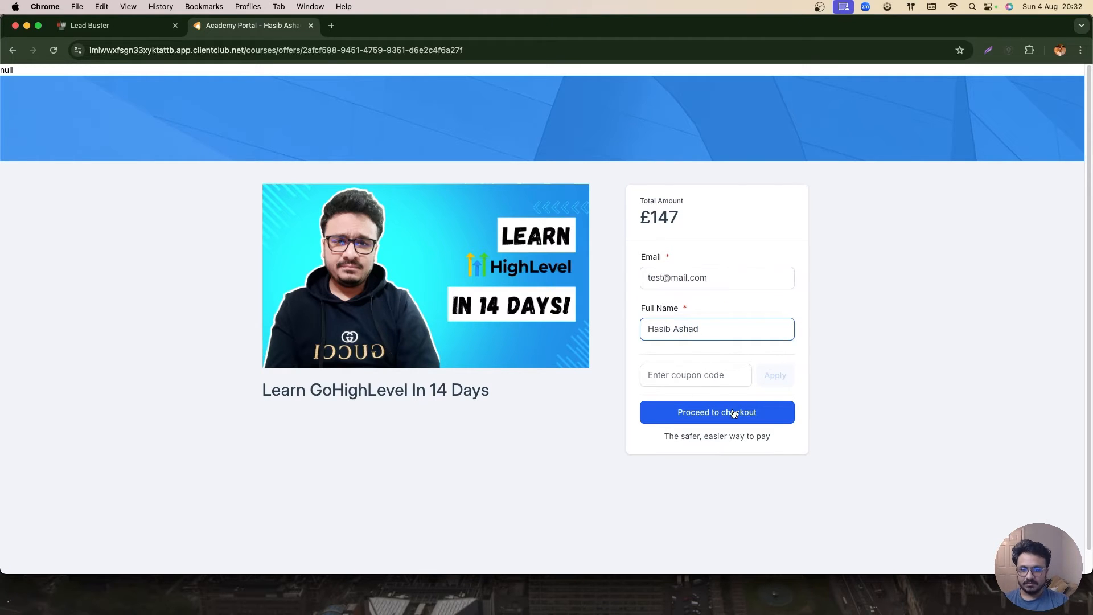
pyautogui.click(734, 413)
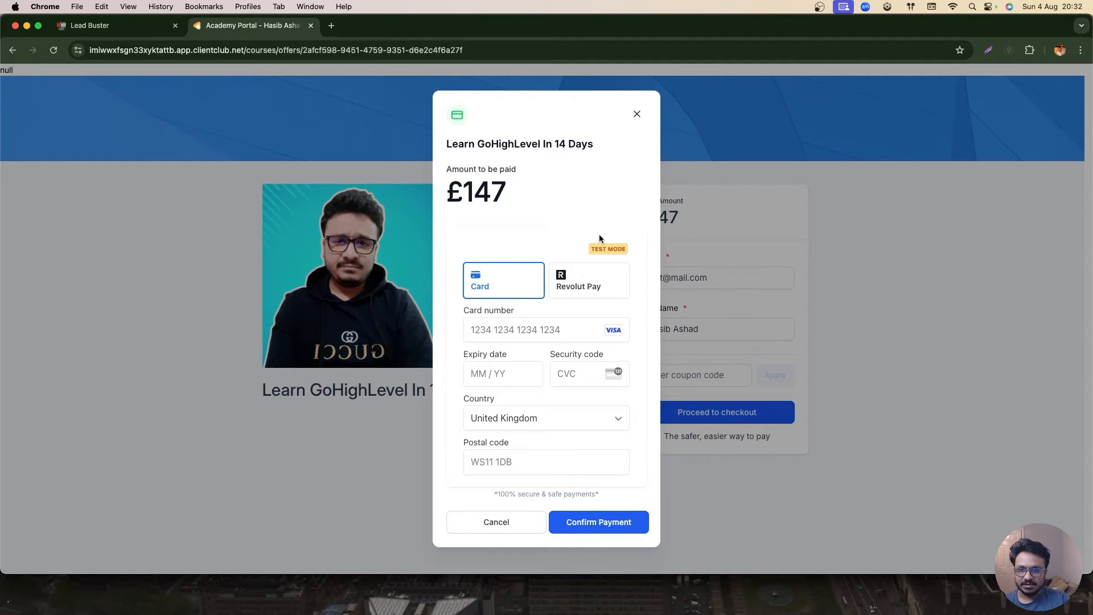
pyautogui.click(636, 114)
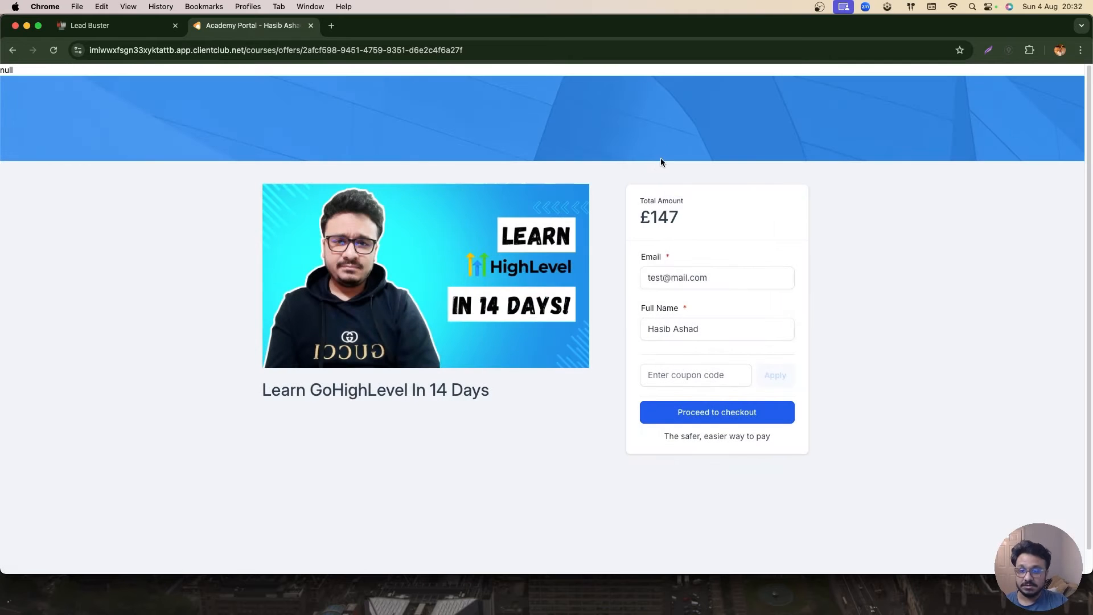
# - Return to the offer editor, look over its Upsell page and the offers list, and reopen the offer
pyautogui.click(108, 25)
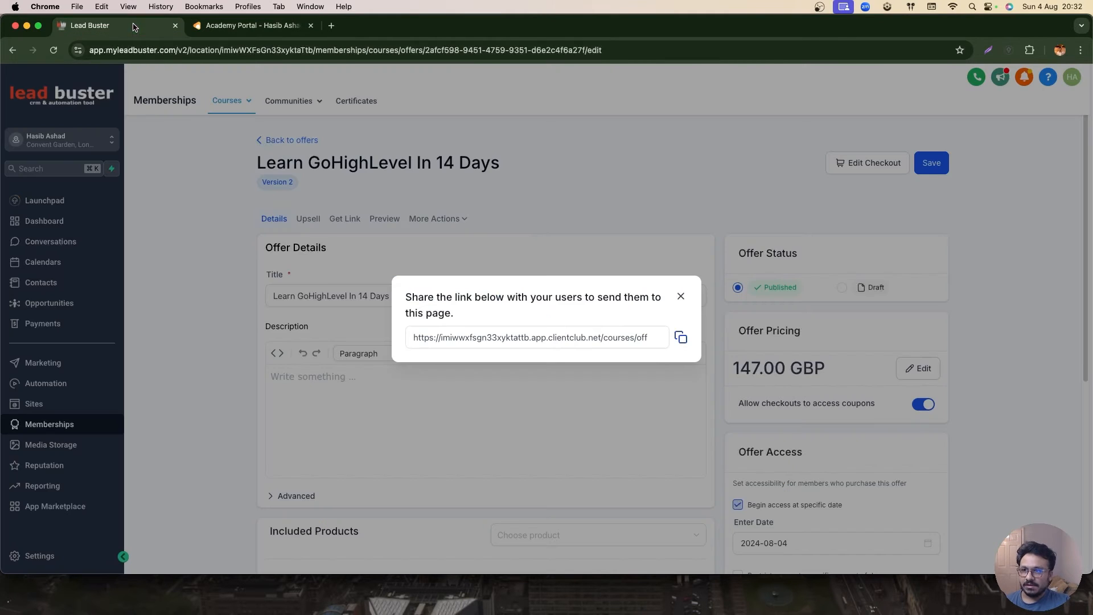
pyautogui.click(682, 298)
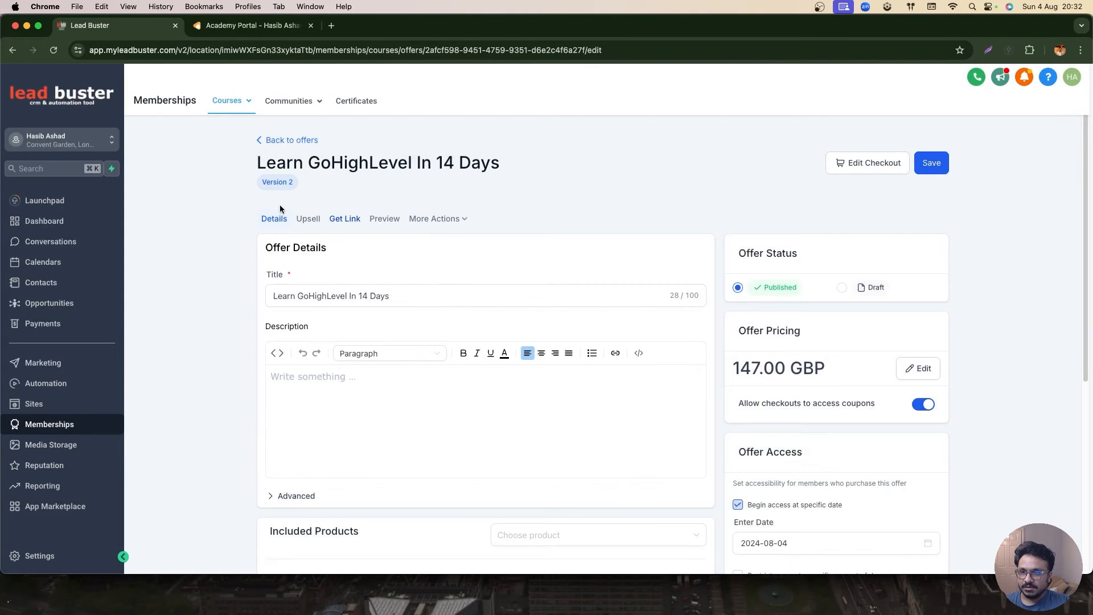
pyautogui.click(306, 219)
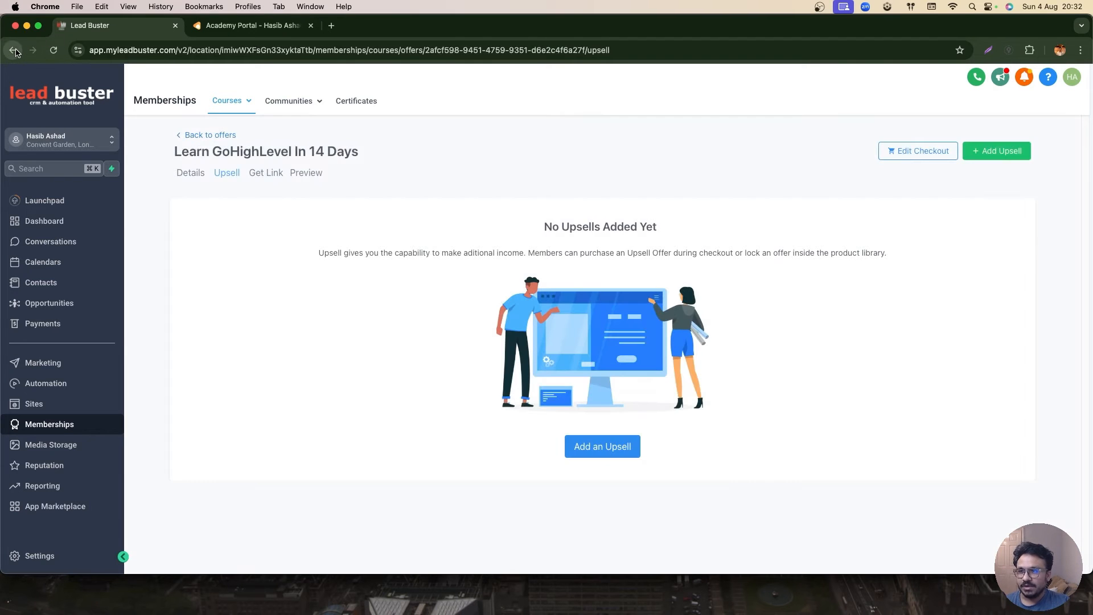
pyautogui.click(14, 51)
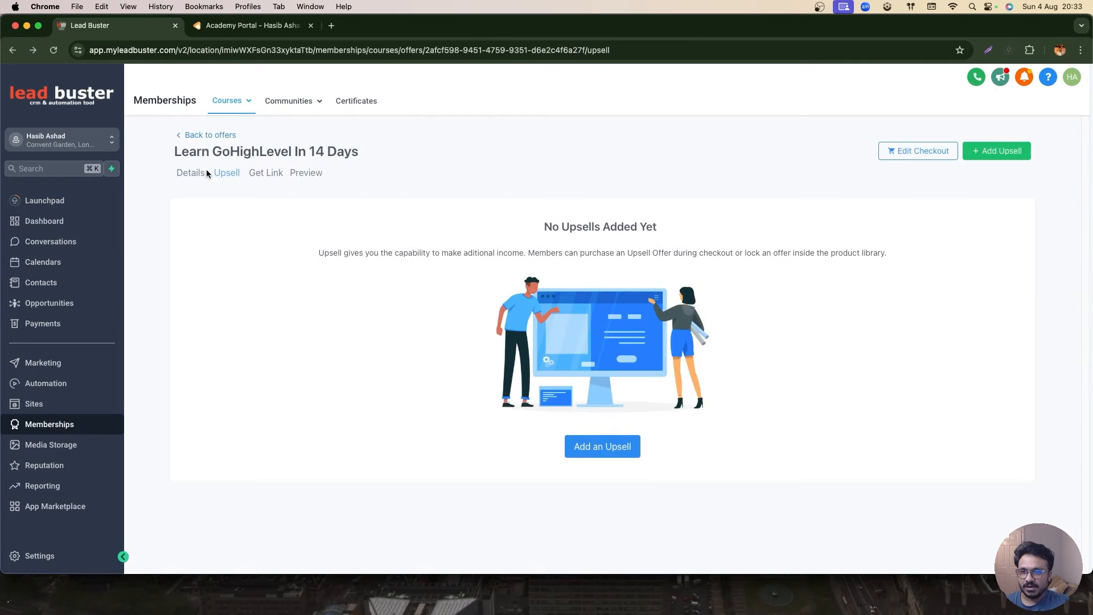
pyautogui.click(189, 135)
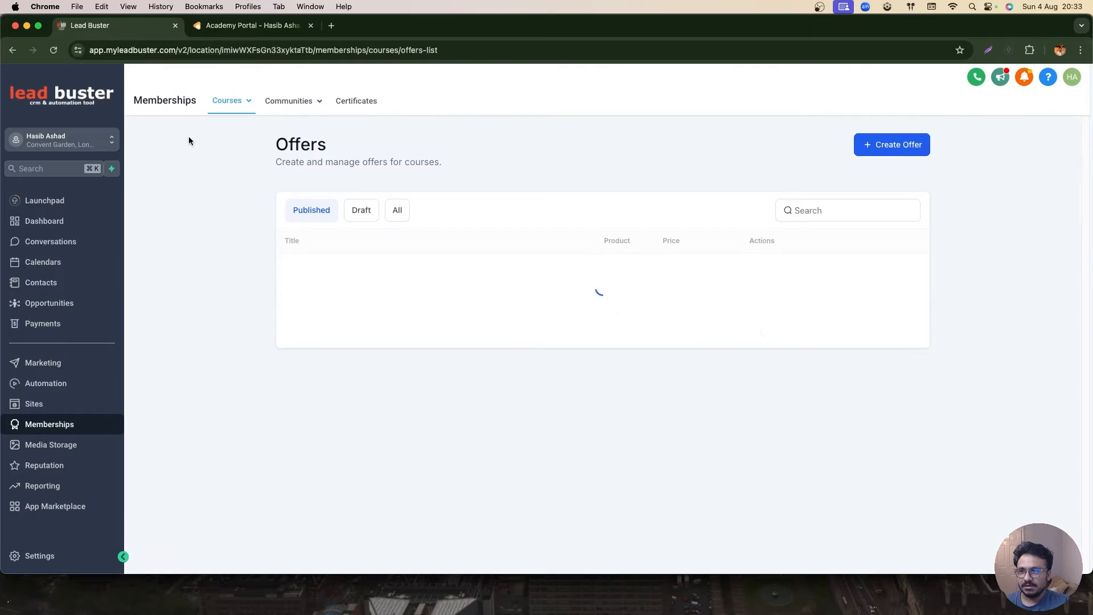
pyautogui.click(383, 279)
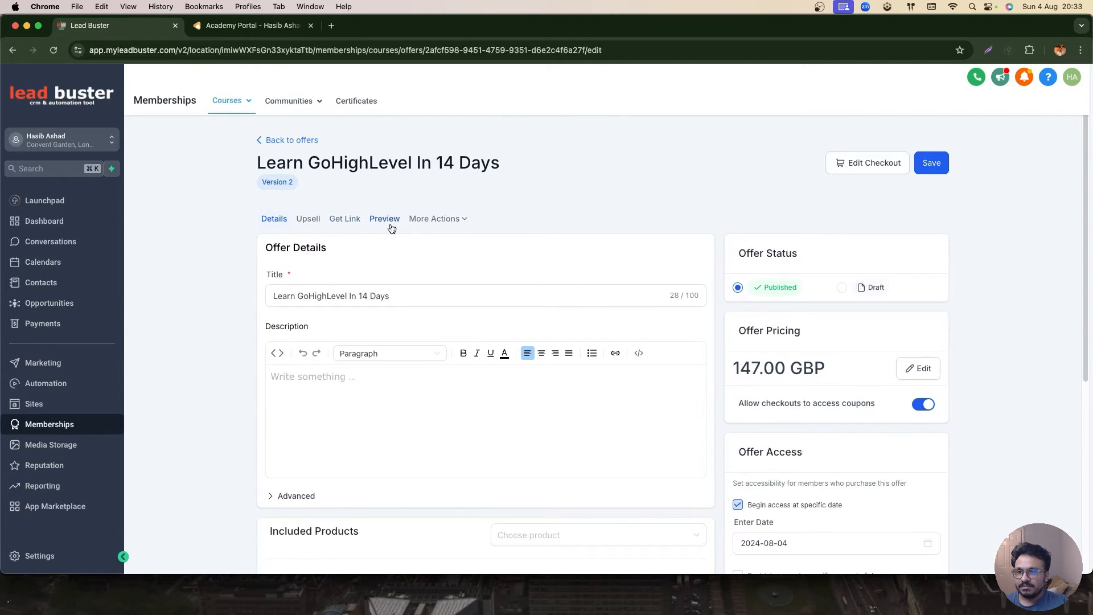
# - Look over the offer's More Actions, Preview and Get Link options, closing the opened preview tabs
pyautogui.click(431, 224)
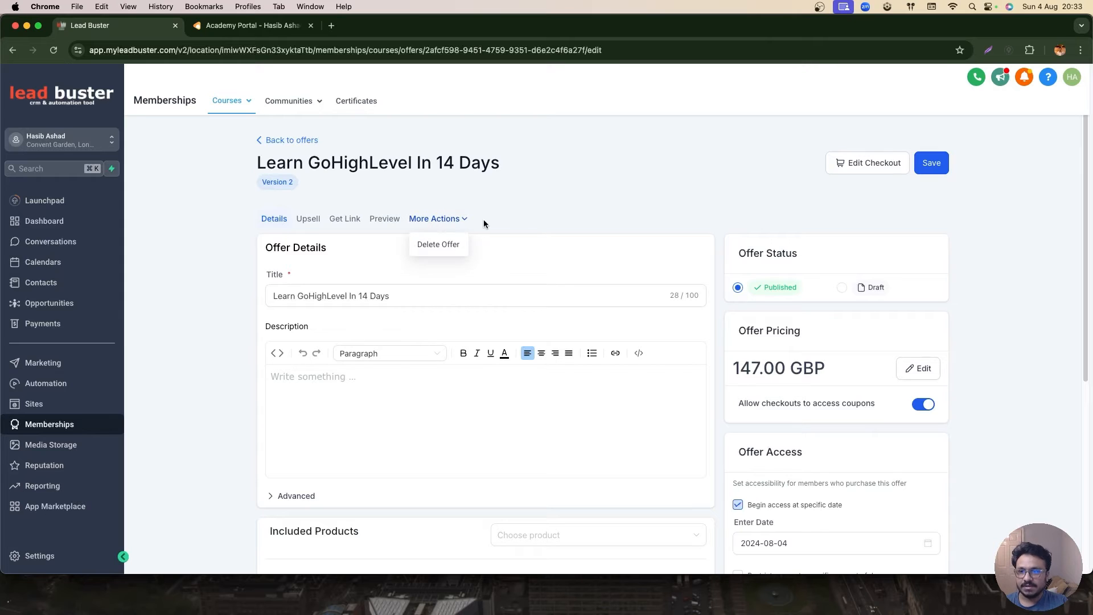
pyautogui.click(376, 221)
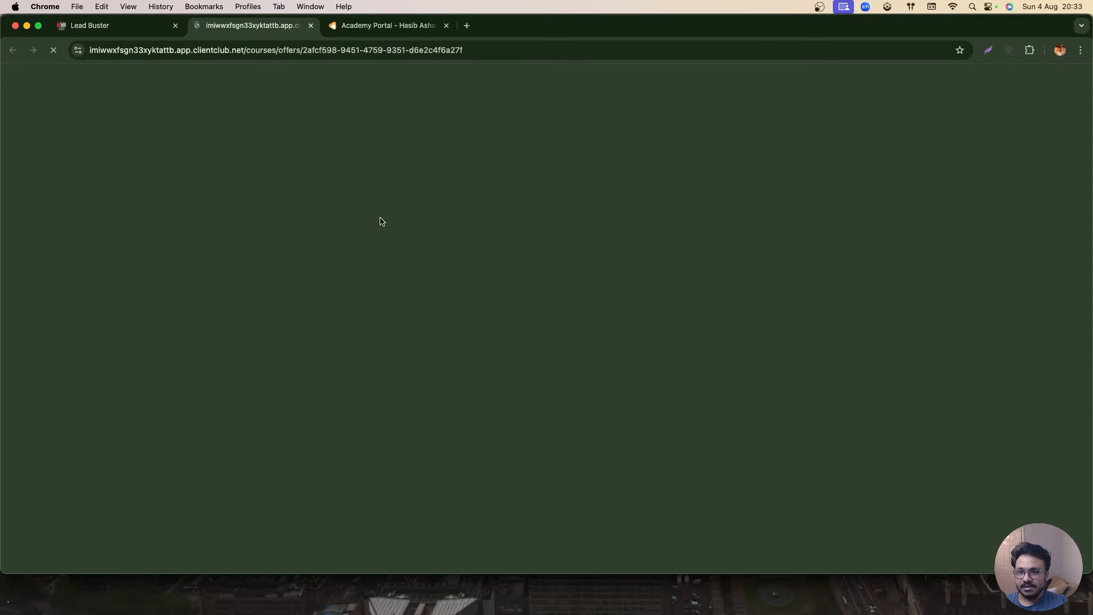
pyautogui.press('super+w')
pyautogui.press('super+w')
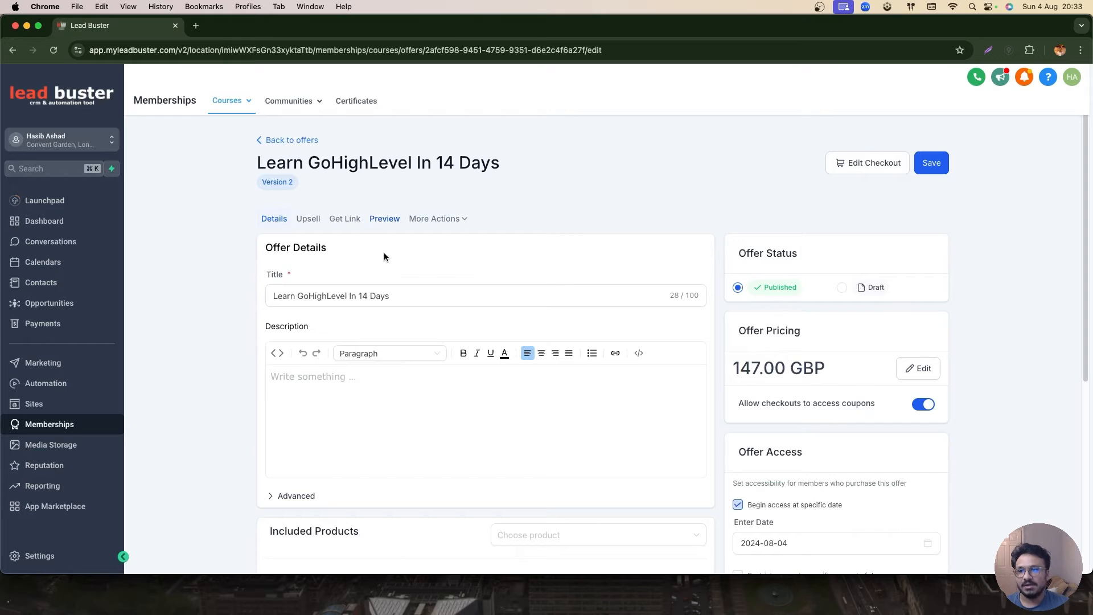
pyautogui.click(352, 219)
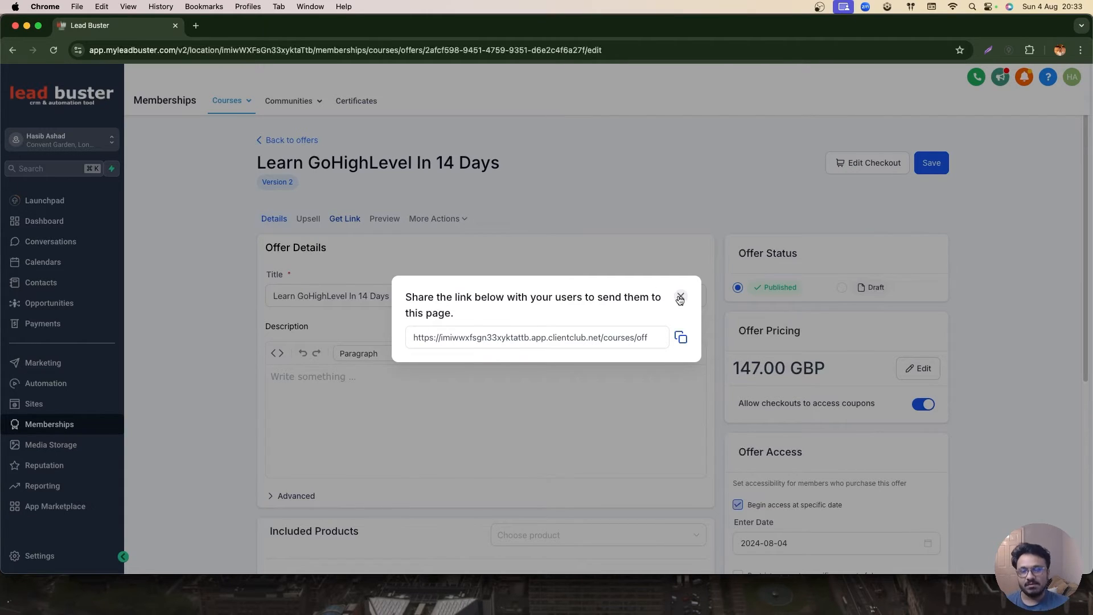
# - Close the offer's share link dialog
pyautogui.click(196, 26)
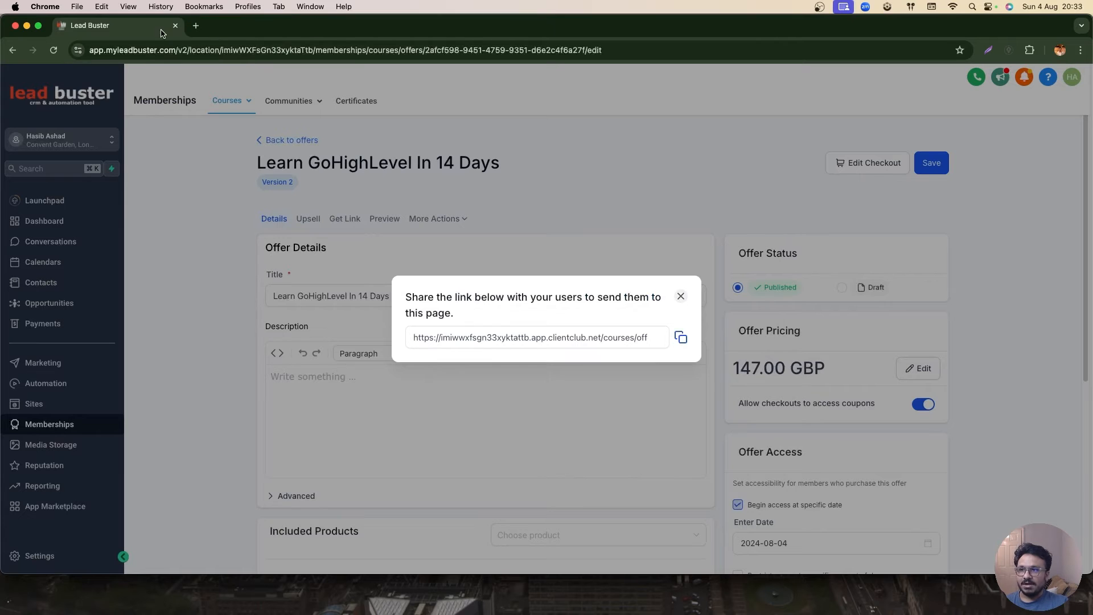
pyautogui.click(311, 26)
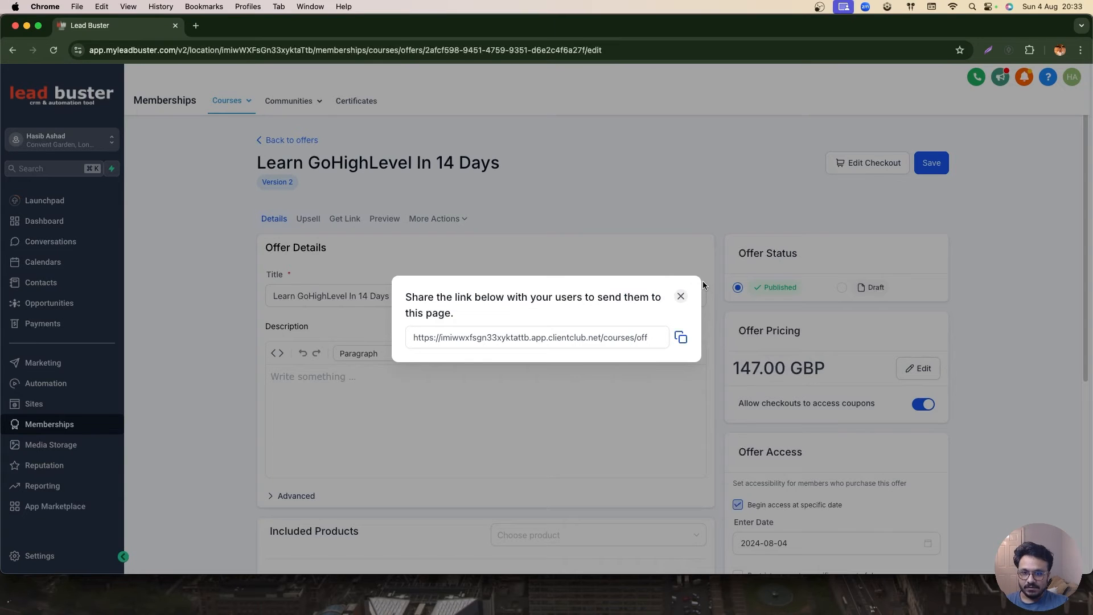
pyautogui.click(681, 297)
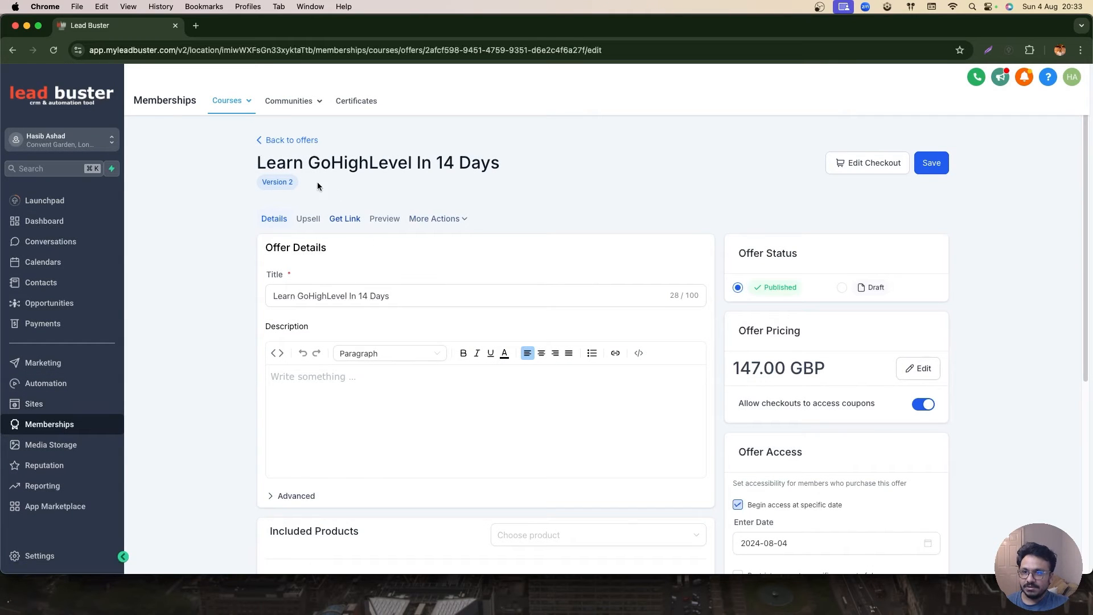
# - Open the Domain setup page from the membership courses settings
pyautogui.moveTo(230, 101)
pyautogui.click(229, 212)
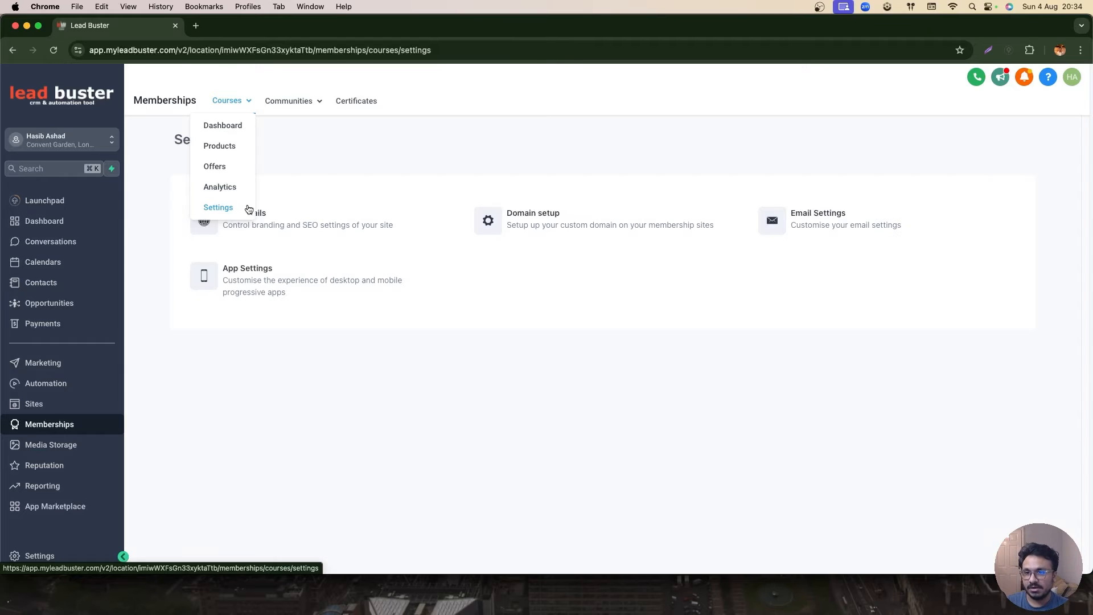
pyautogui.click(507, 224)
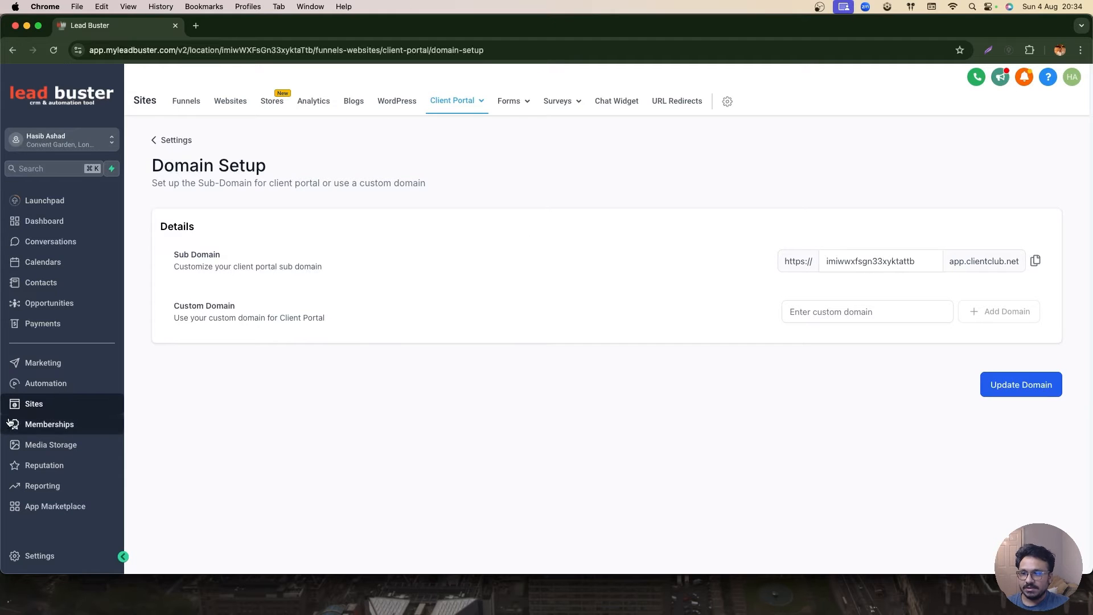
pyautogui.moveTo(468, 103)
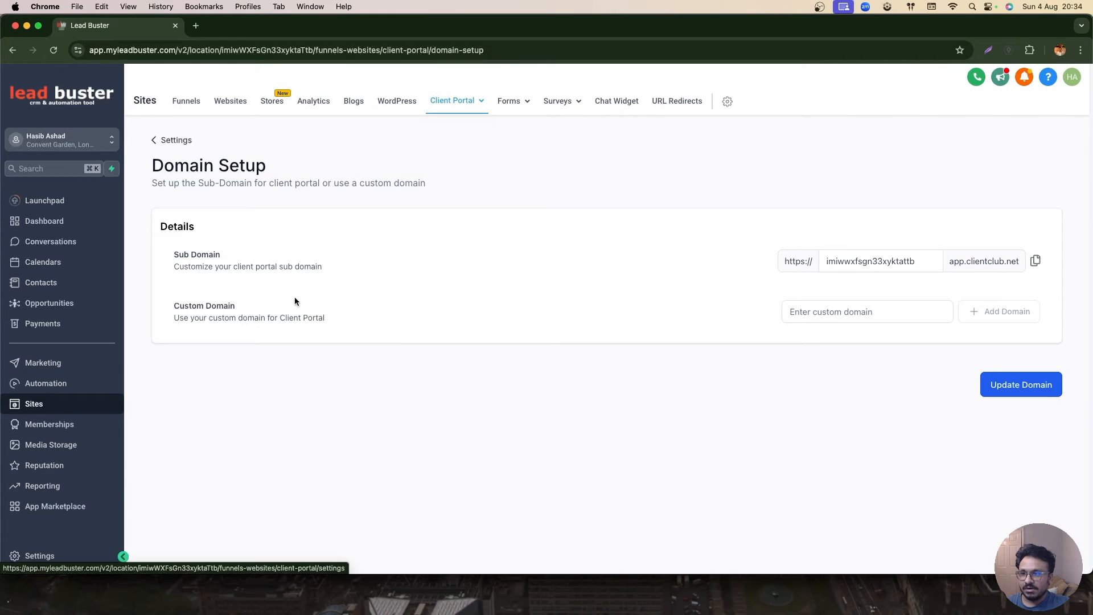
pyautogui.click(917, 251)
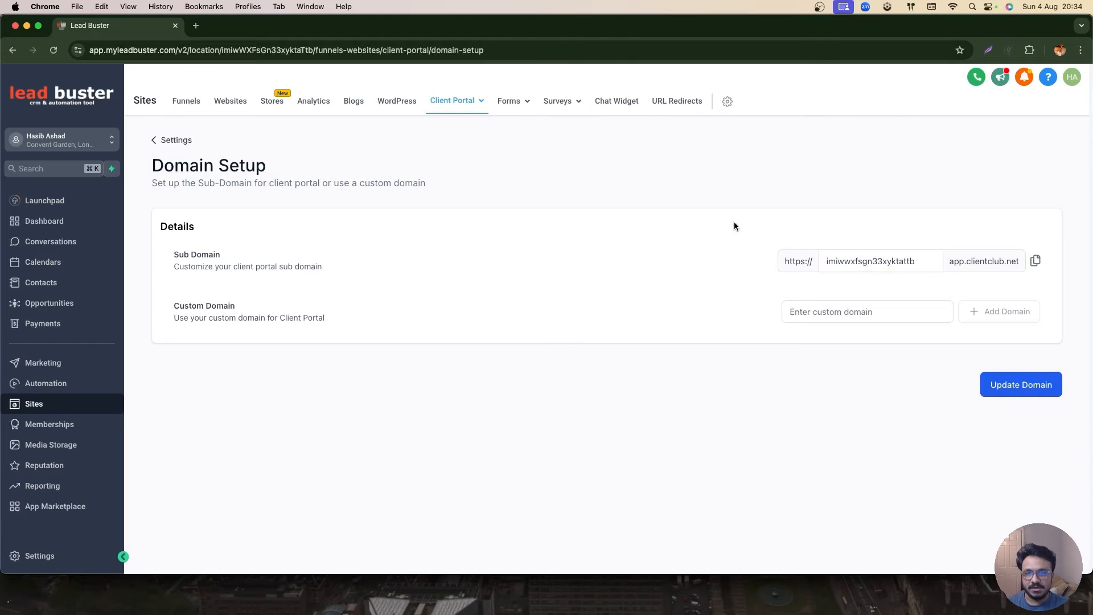
# - Enter membersarea.ashhasib.com as the custom domain, add it with manual records and copy the required value
pyautogui.click(888, 311)
pyautogui.write('member')
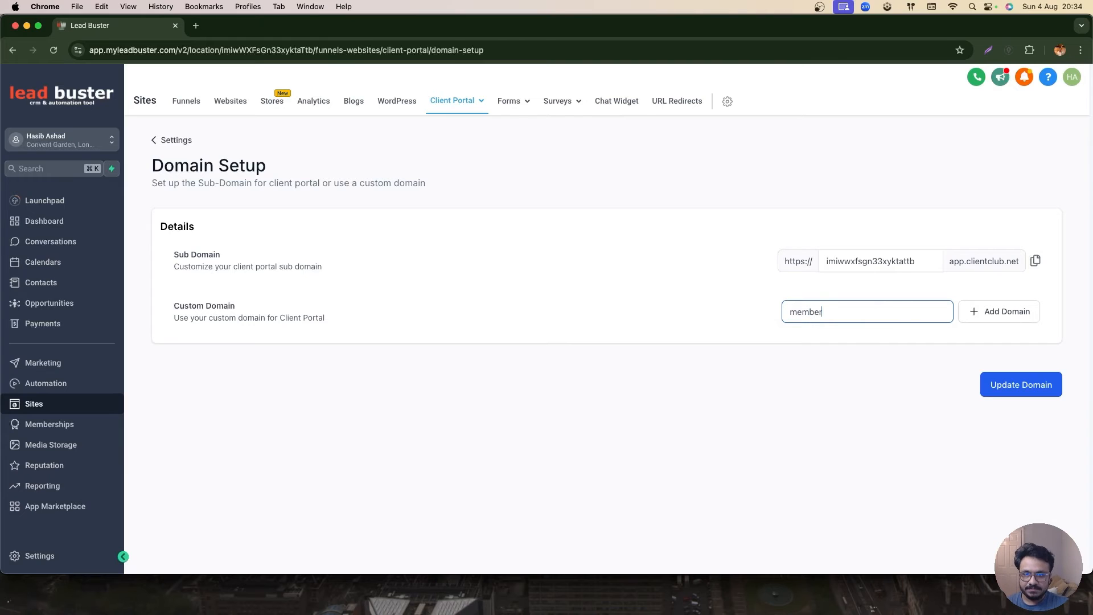
pyautogui.write('sarea.ashhasib.com')
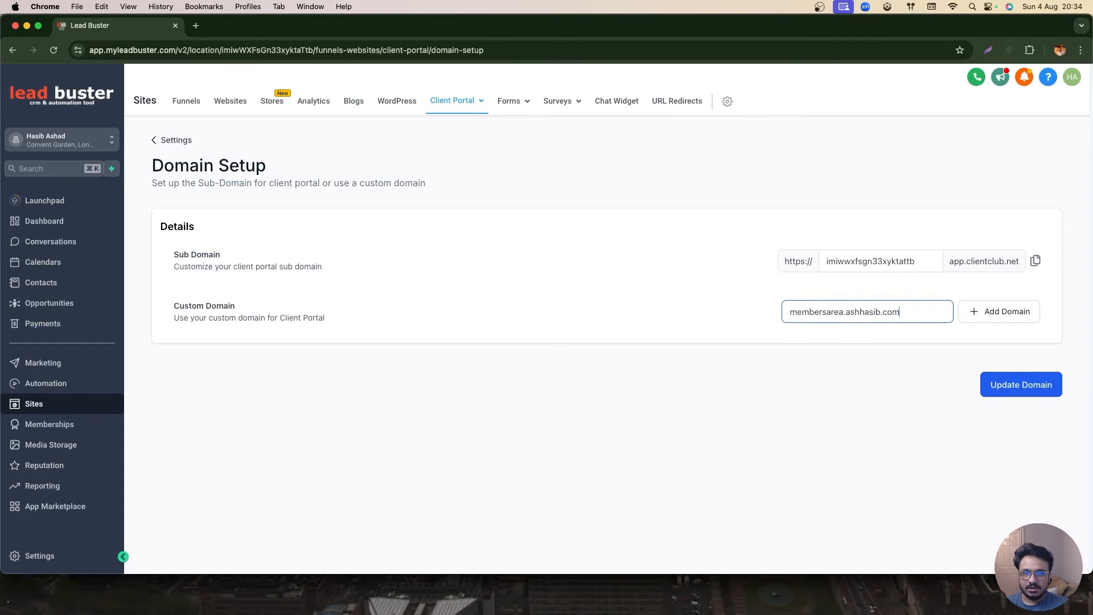
pyautogui.click(967, 317)
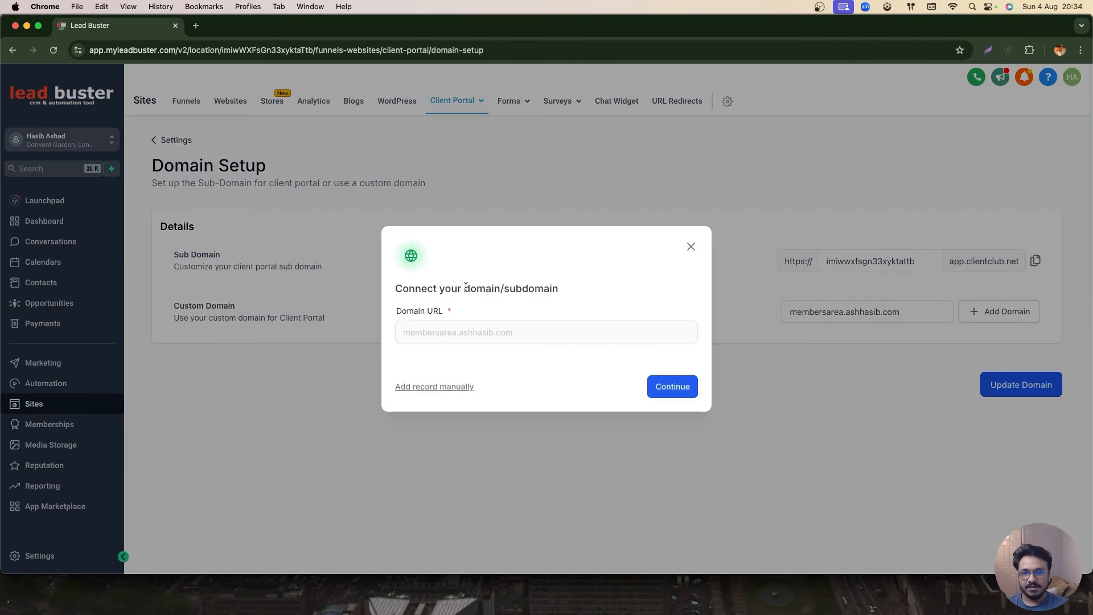
pyautogui.click(442, 387)
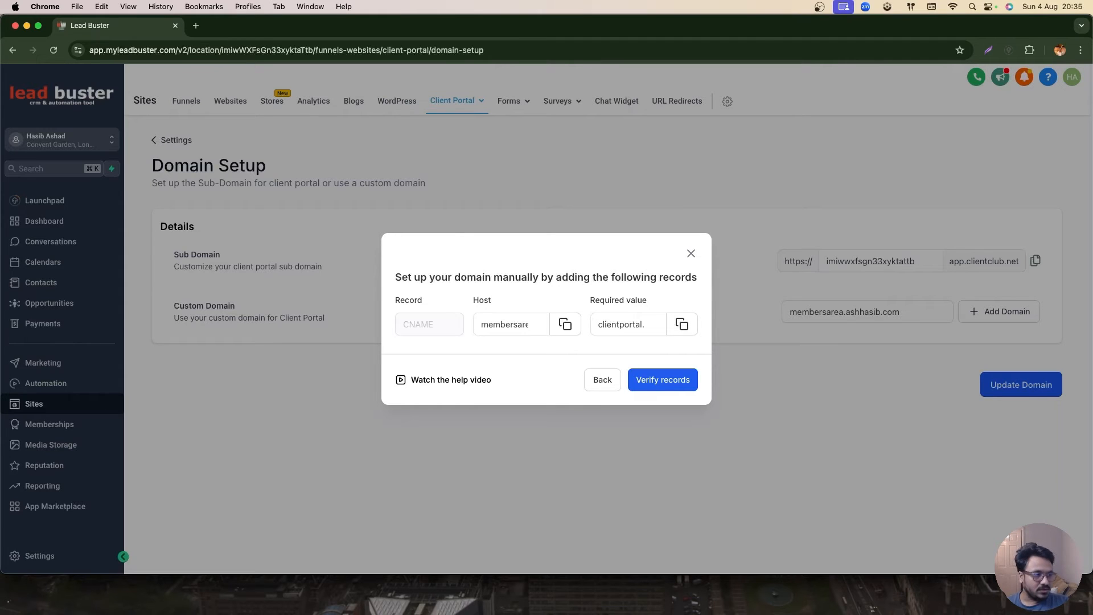
pyautogui.click(523, 324)
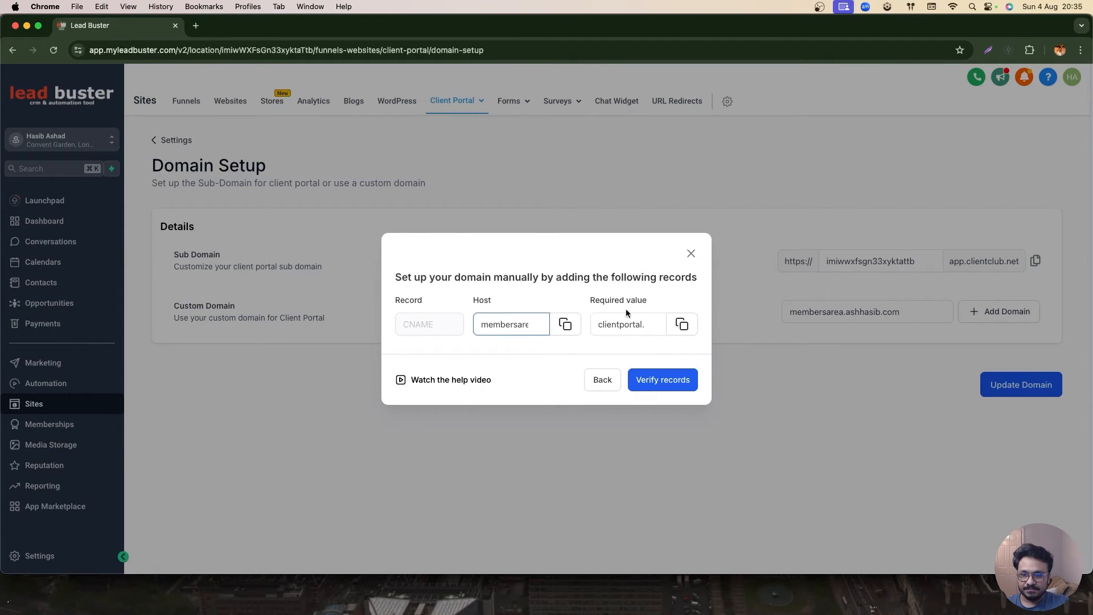
pyautogui.click(638, 317)
pyautogui.click(681, 324)
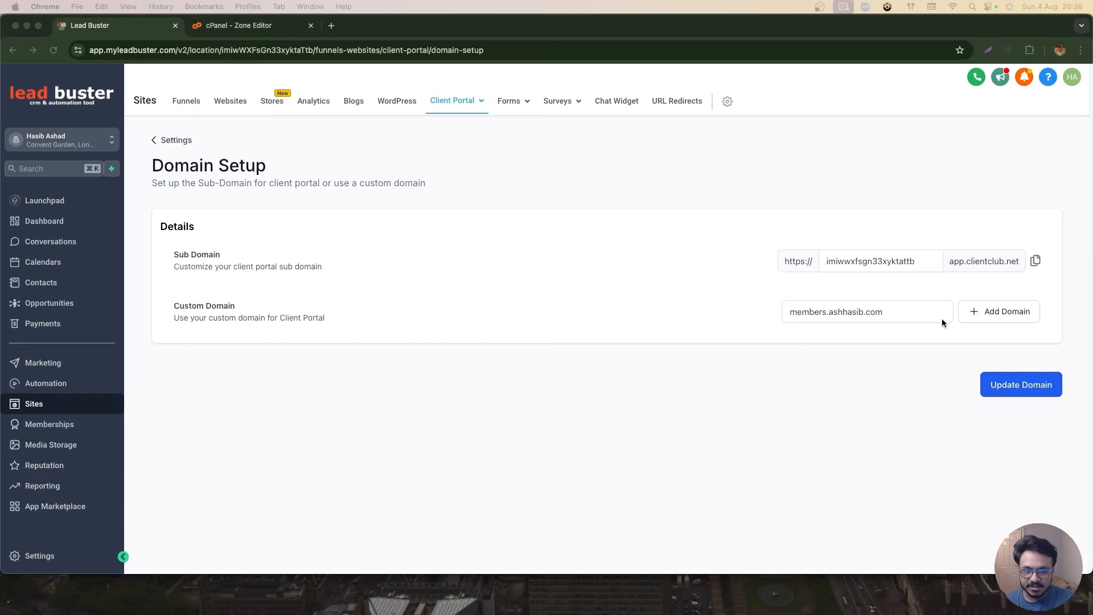
# - Add members.ashhasib.com as the custom domain with manual records and copy its host value
pyautogui.click(991, 310)
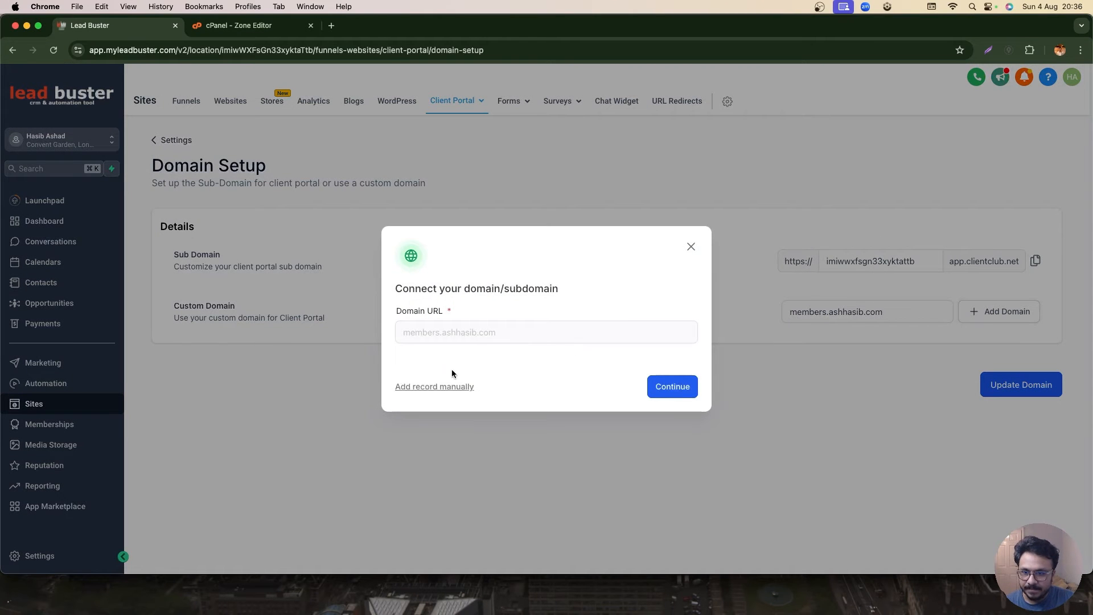
pyautogui.click(444, 386)
pyautogui.click(563, 326)
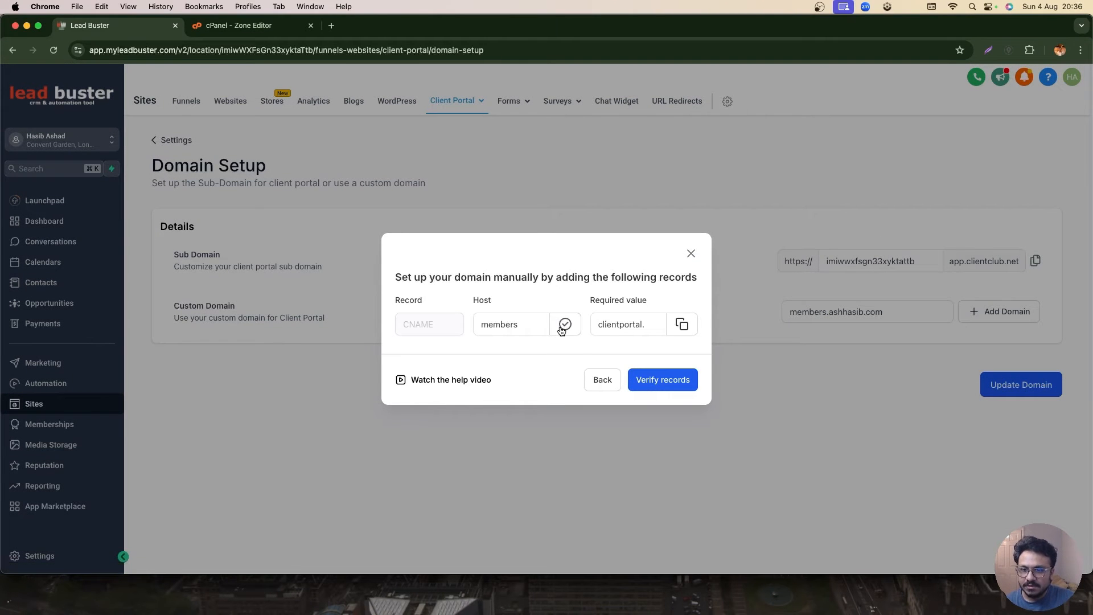
# - In cPanel's Zone Editor, add a new record named with the pasted host and set its type to CNAME
pyautogui.click(256, 25)
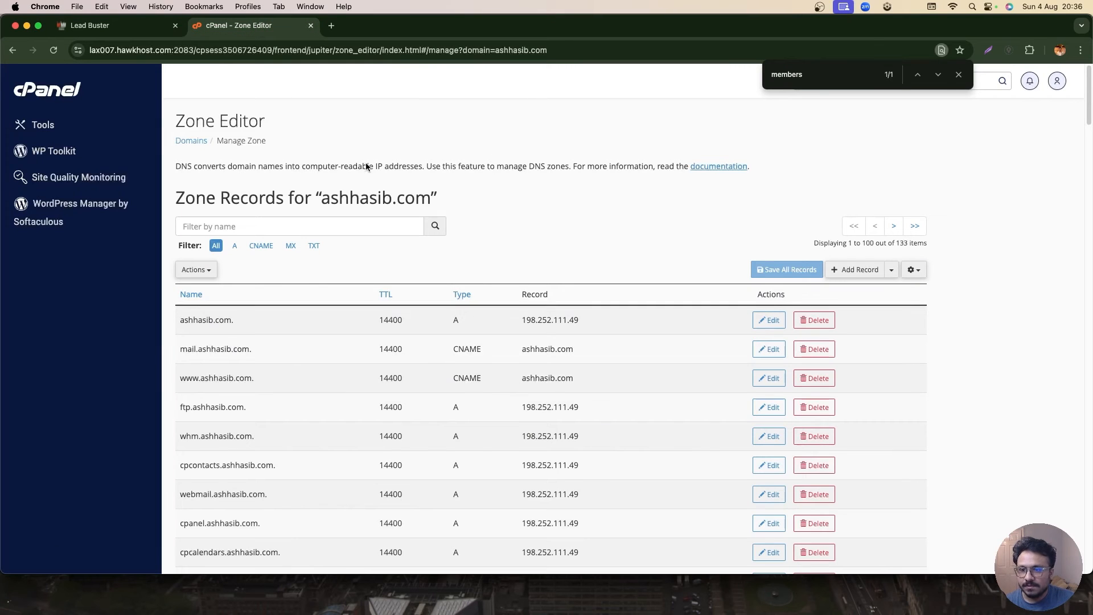
pyautogui.click(958, 74)
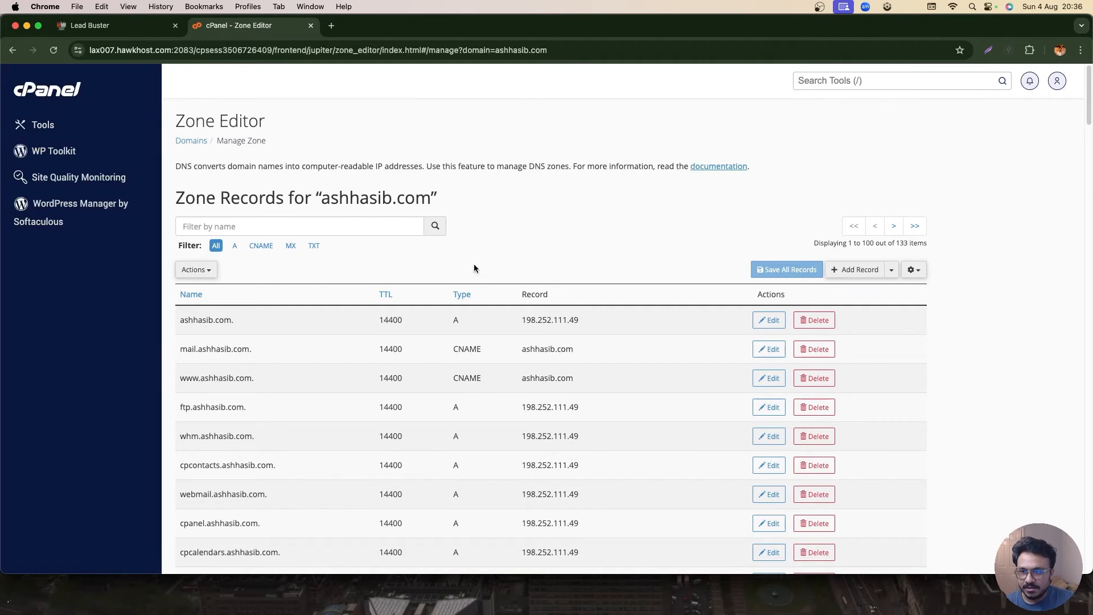
pyautogui.click(862, 270)
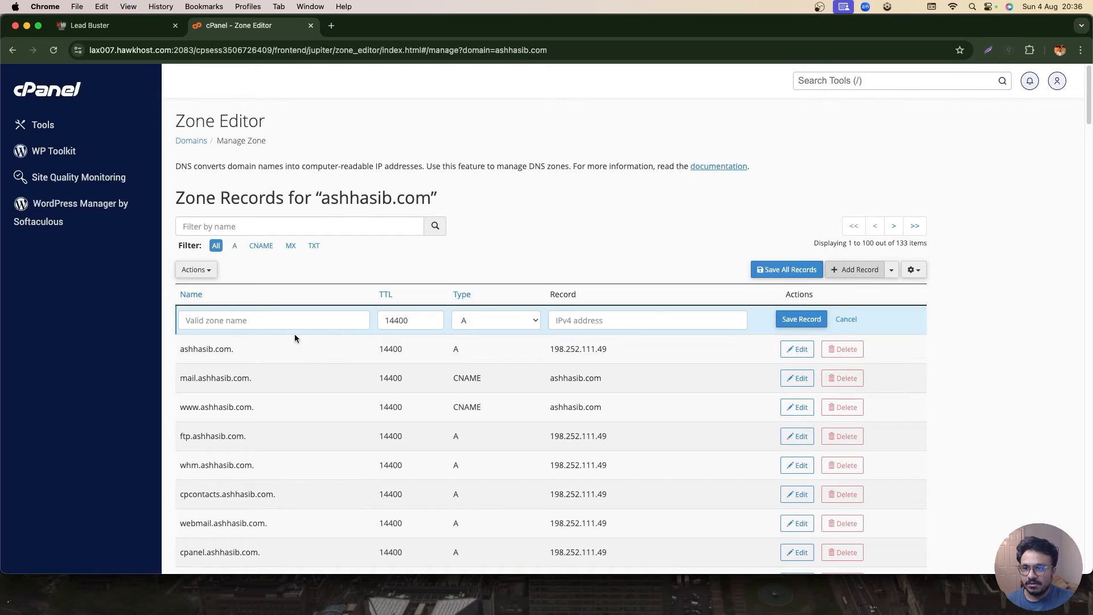
pyautogui.click(290, 326)
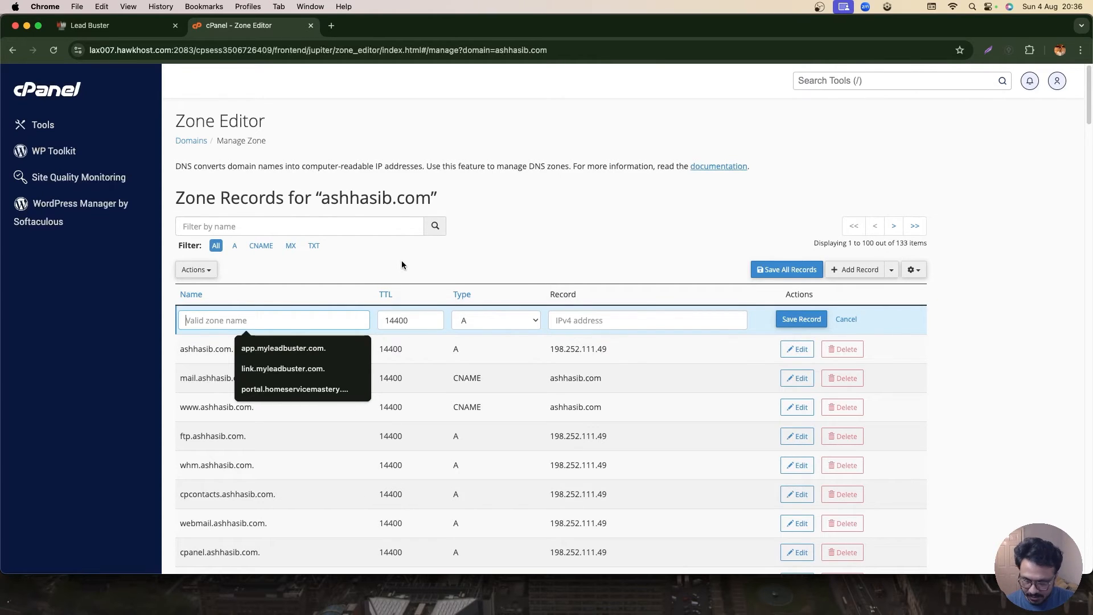
pyautogui.press('super+v')
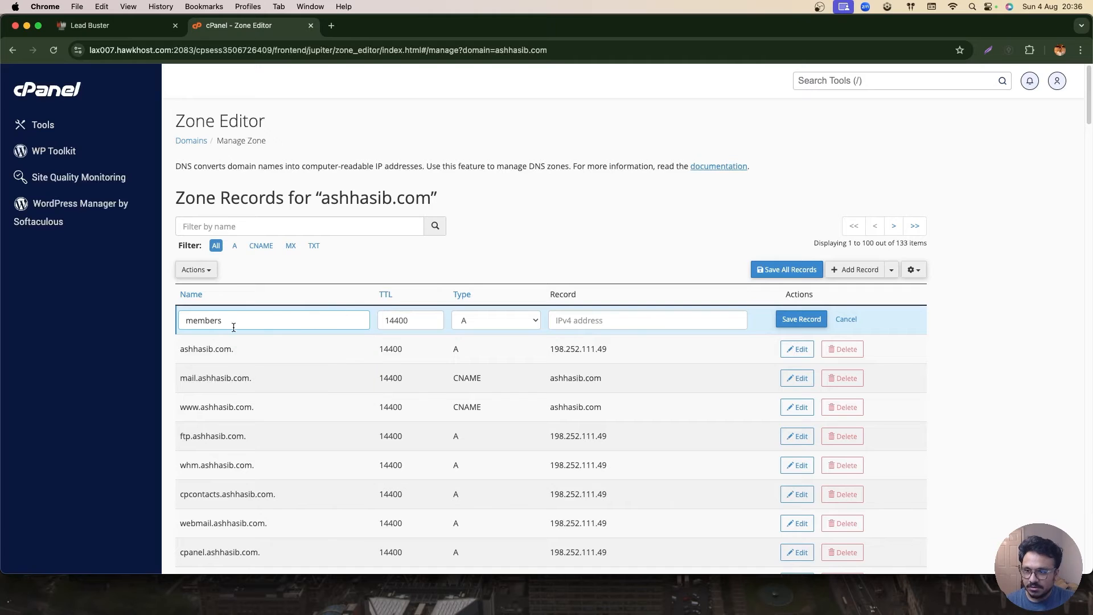
pyautogui.click(494, 323)
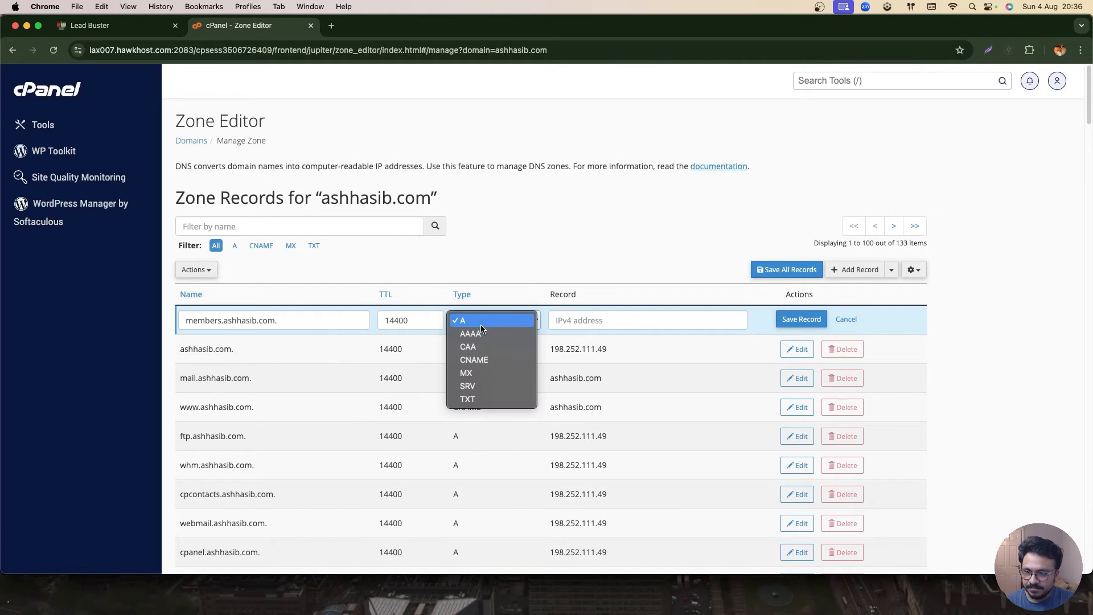
pyautogui.click(473, 359)
# - Copy the required value from the domain setup and paste it as the CNAME record target, then save the record
pyautogui.click(89, 25)
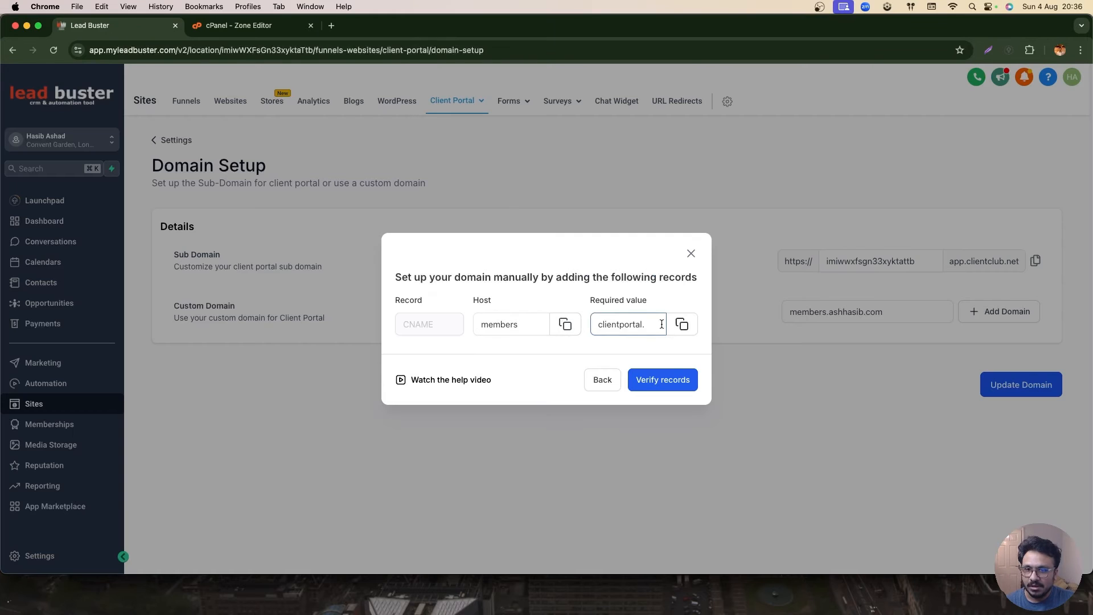
pyautogui.click(682, 324)
pyautogui.click(244, 23)
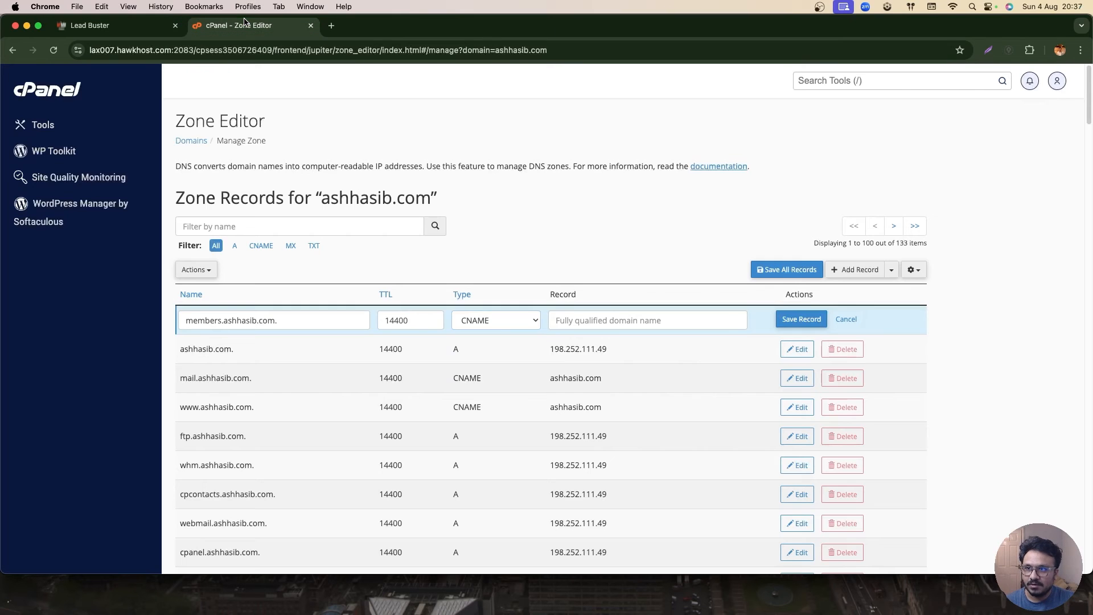
pyautogui.click(612, 321)
pyautogui.press('super+v')
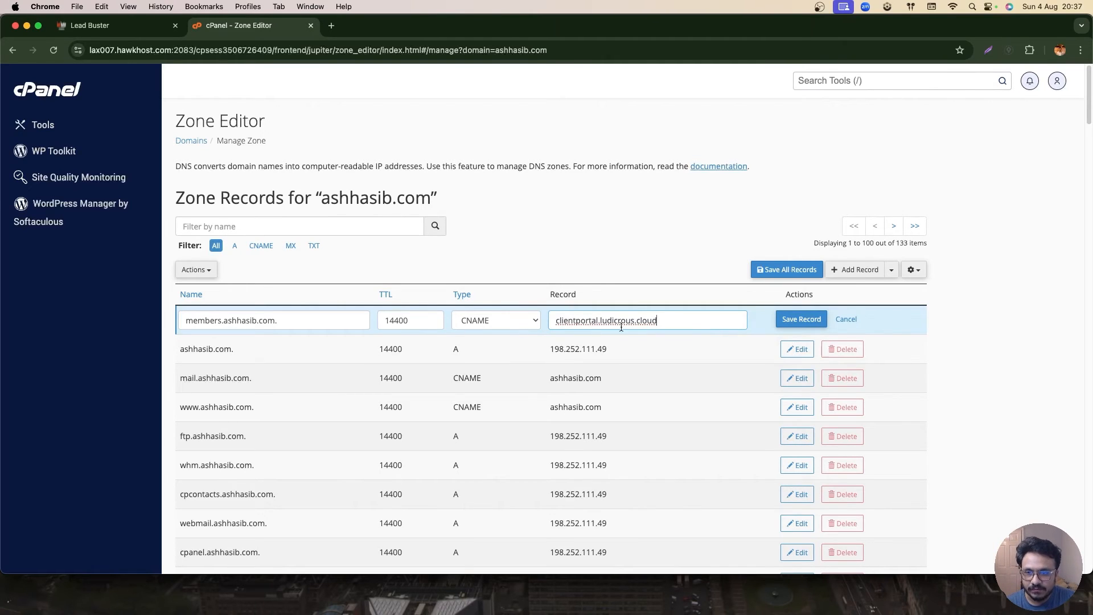
pyautogui.click(801, 319)
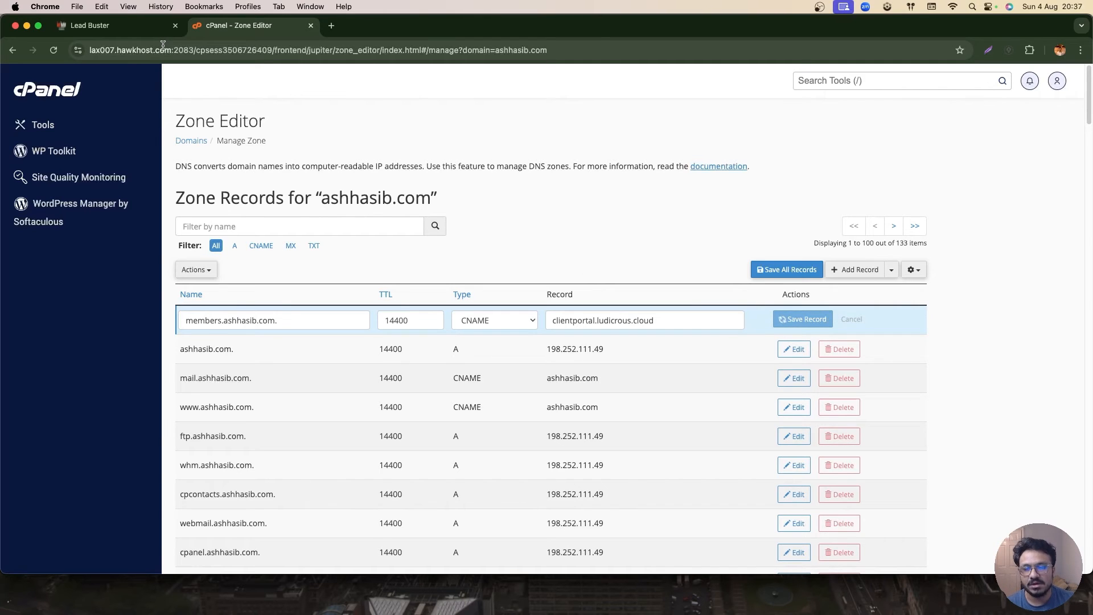
# - Verify the custom domain's DNS records
pyautogui.click(104, 32)
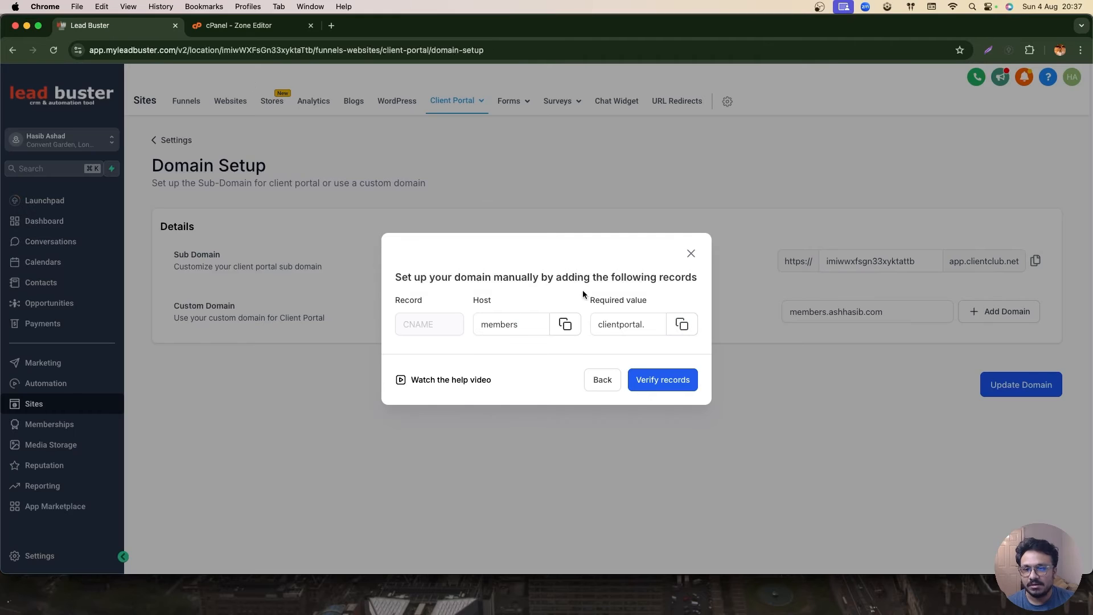
pyautogui.click(239, 25)
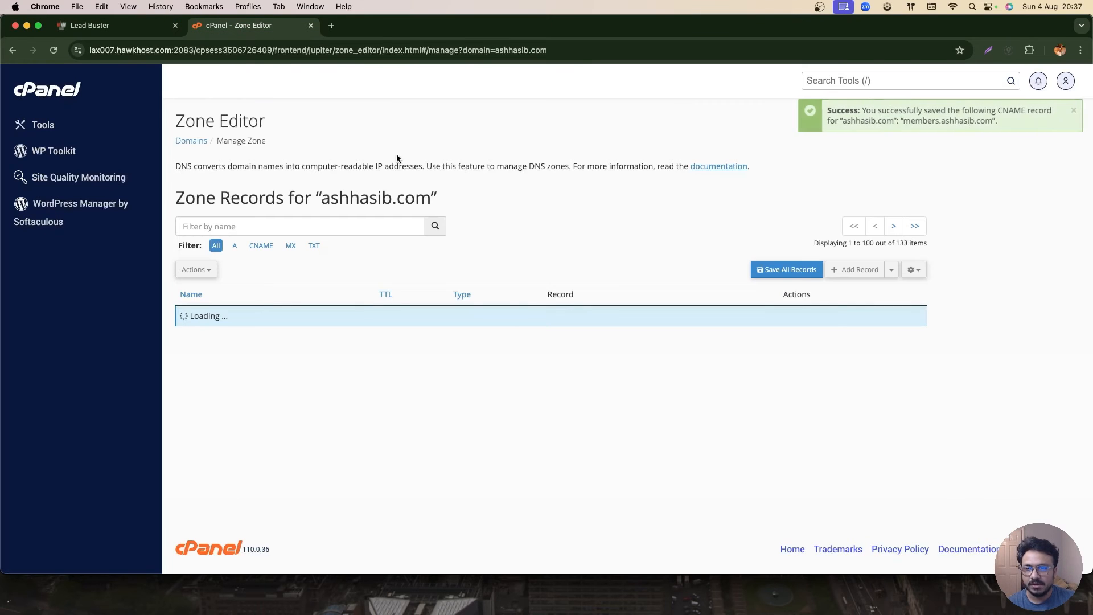
pyautogui.click(94, 29)
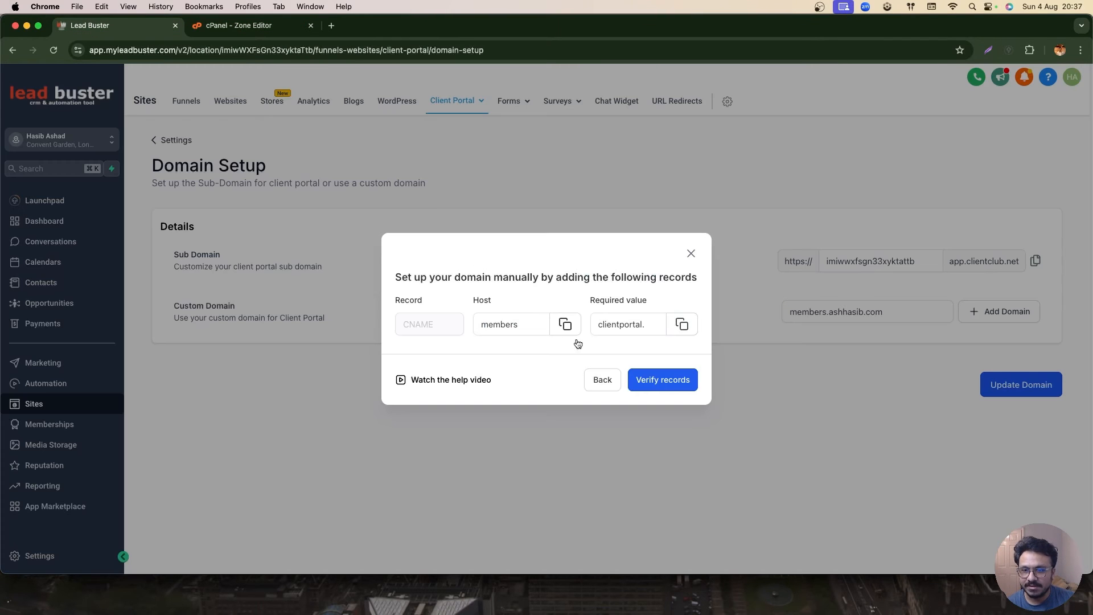
pyautogui.click(647, 378)
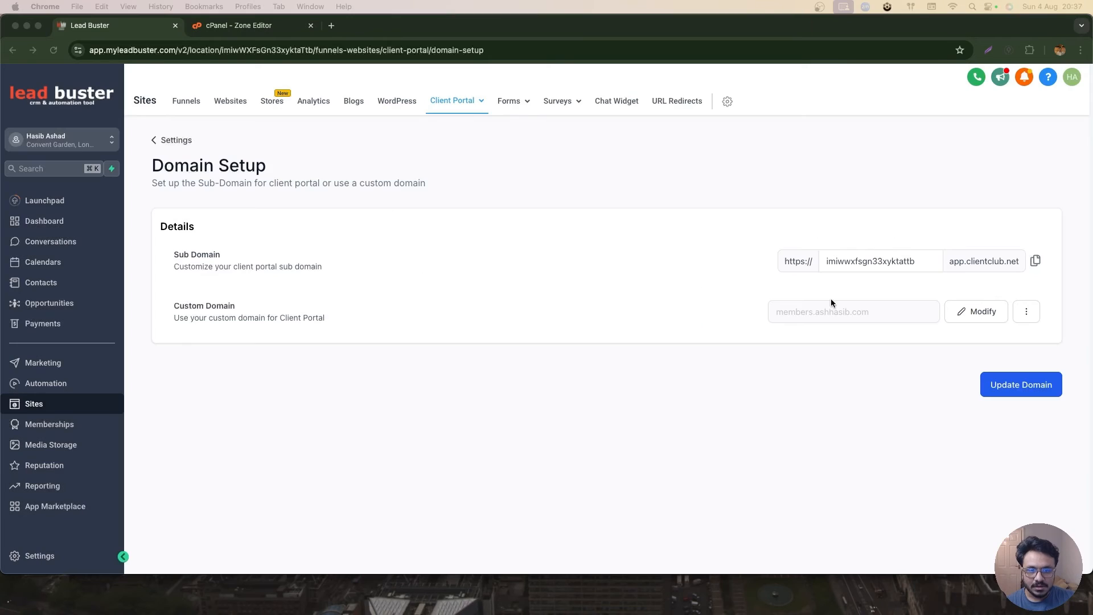
# - Copy the connected custom domain and open it in a new browser tab
pyautogui.click(811, 312)
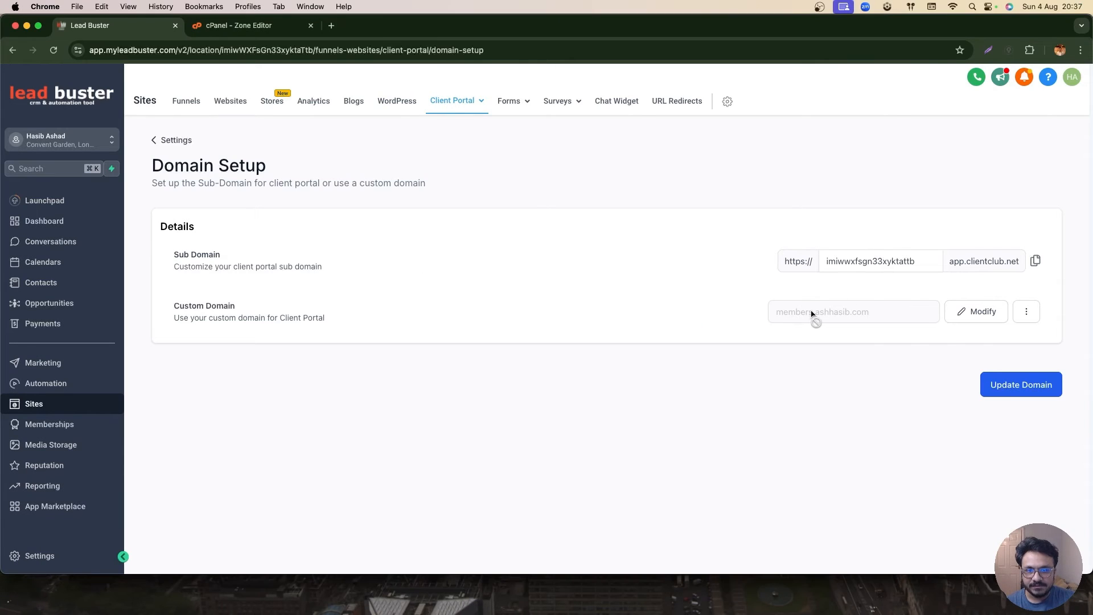
pyautogui.doubleClick(812, 313)
pyautogui.press('super+c')
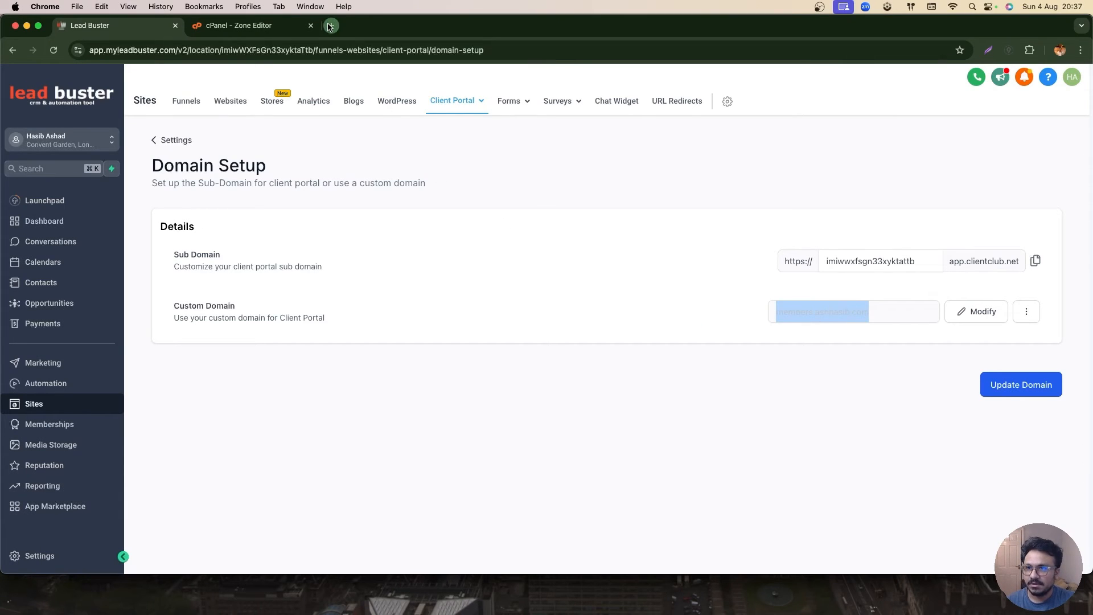
pyautogui.click(330, 25)
pyautogui.press('super+v')
pyautogui.press('Return')
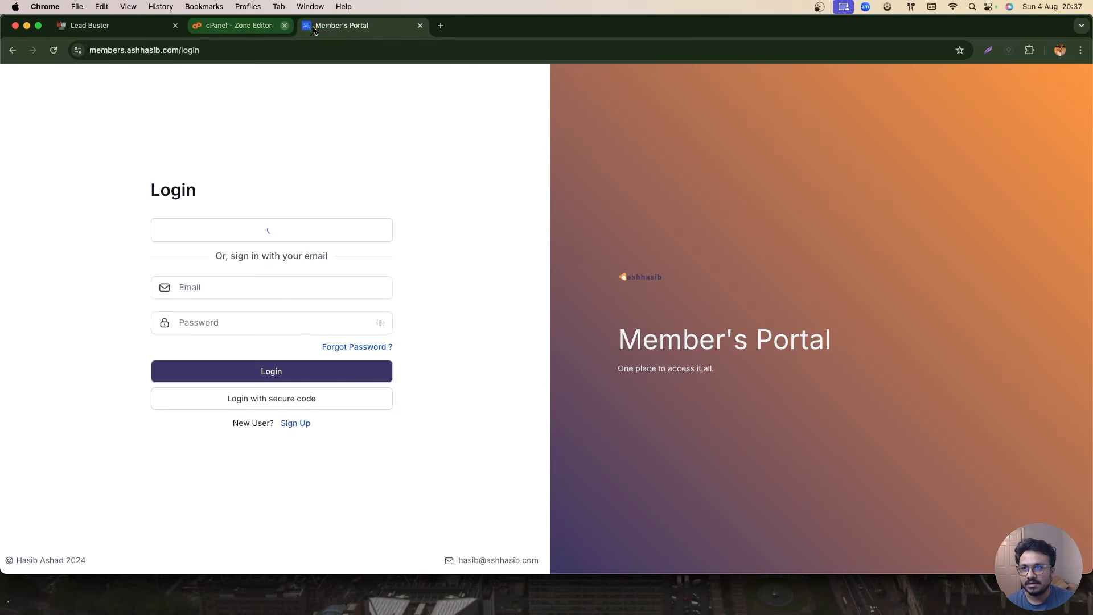
# - Close the cPanel tab and open the Funnels list in Sites
pyautogui.click(311, 25)
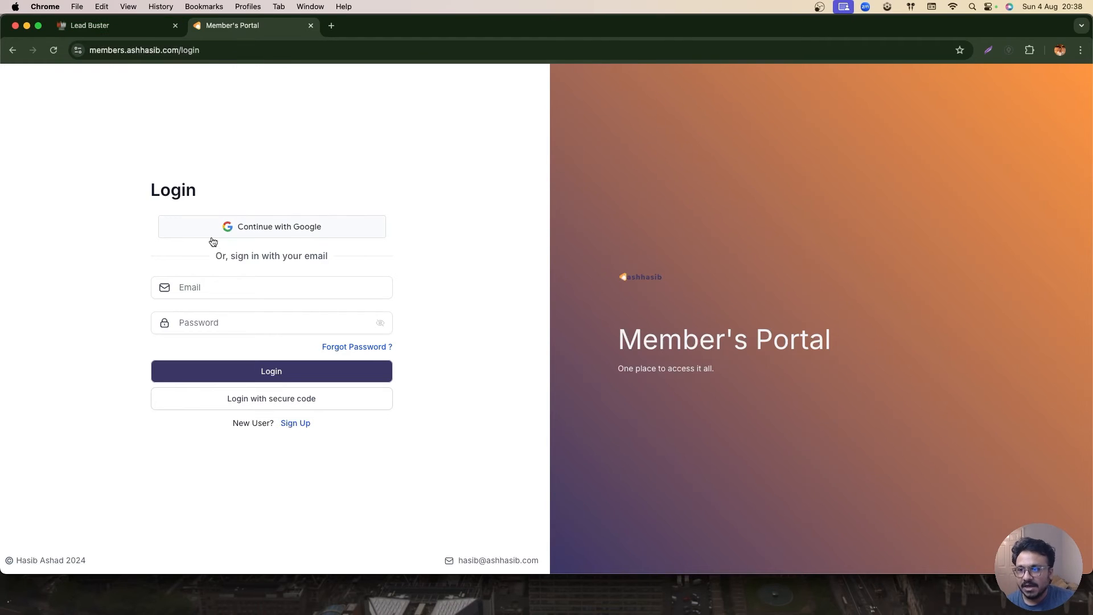
pyautogui.click(105, 28)
pyautogui.click(638, 395)
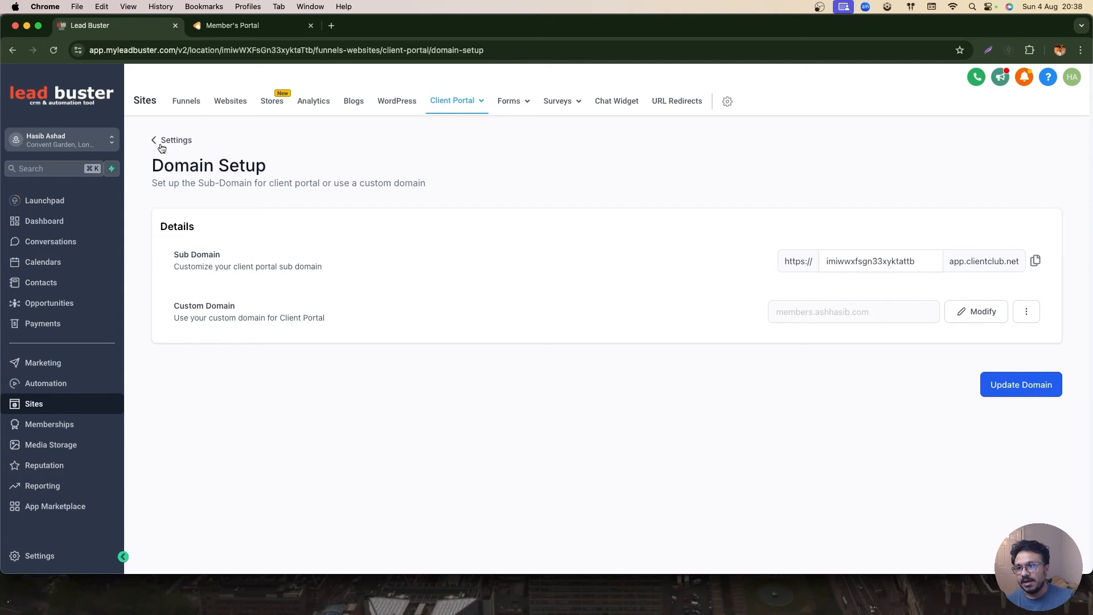
pyautogui.click(197, 102)
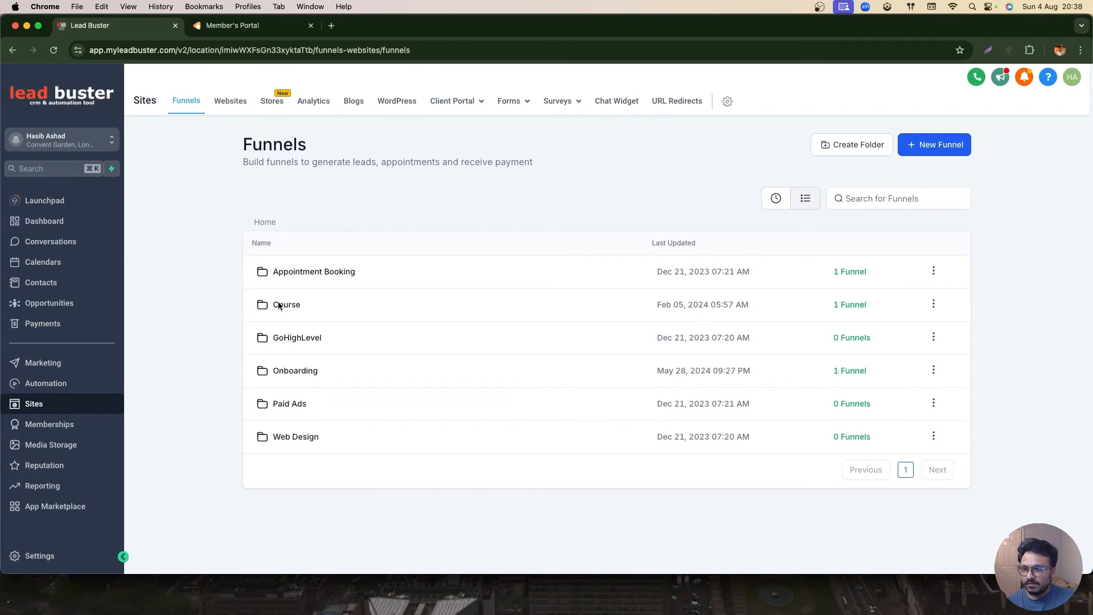
# - Open the GHL Course funnel in the Course folder and preview its landing page, scrolling through it
pyautogui.click(280, 305)
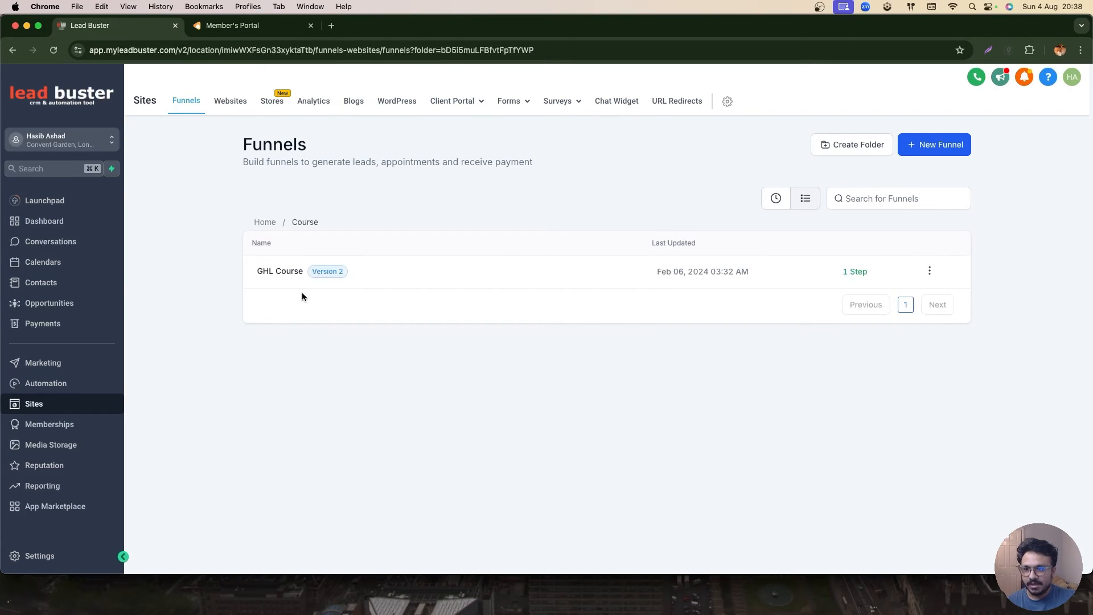
pyautogui.click(280, 272)
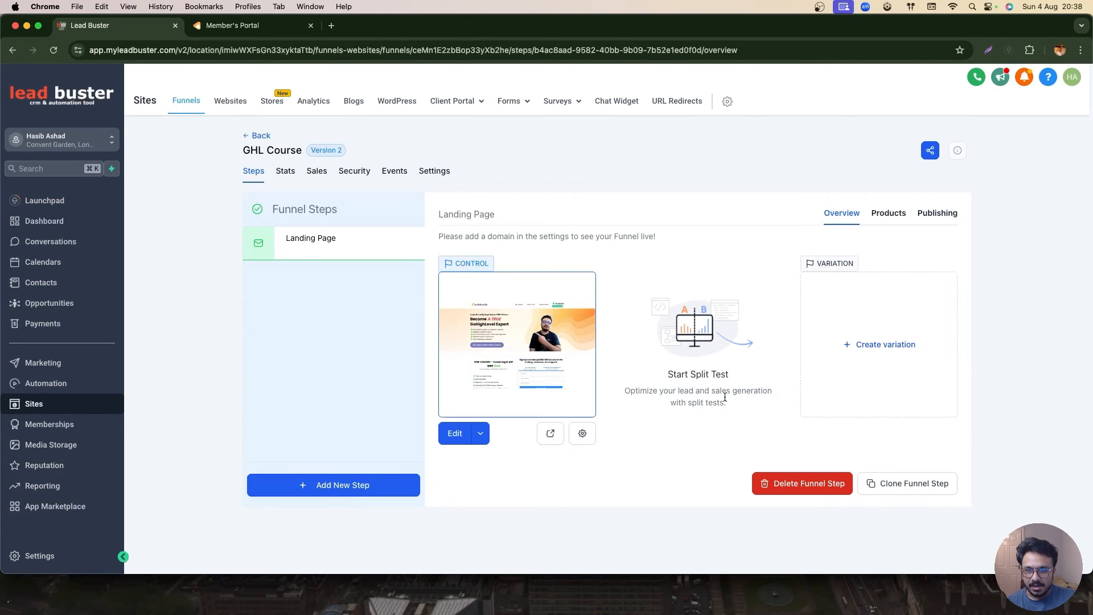
pyautogui.click(556, 434)
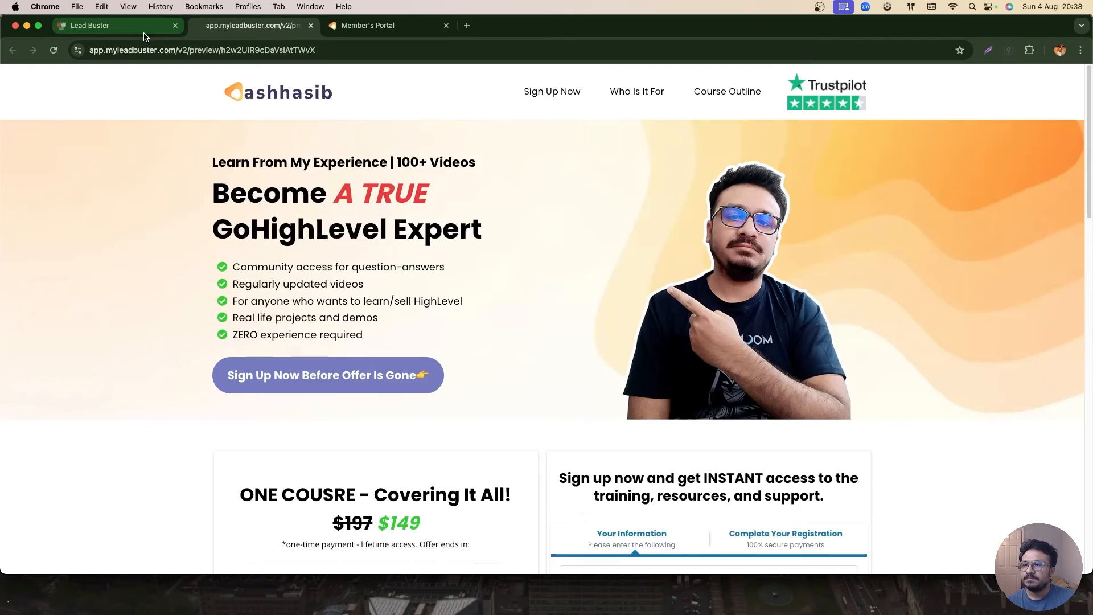
pyautogui.scroll(-15, 125, 163)
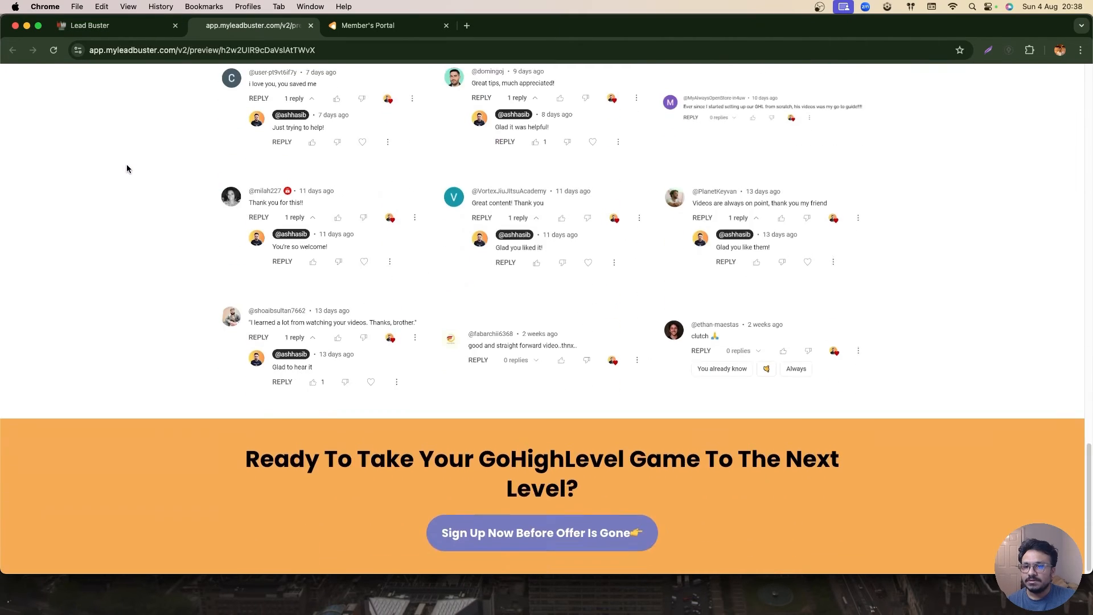
pyautogui.scroll(15, 127, 165)
pyautogui.scroll(3, 122, 177)
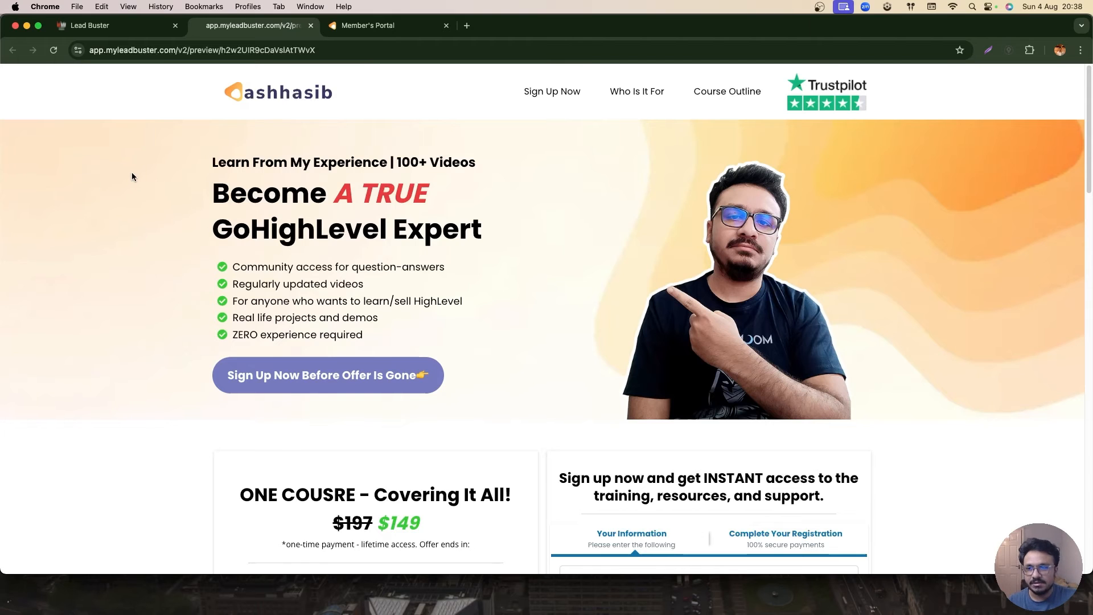
pyautogui.scroll(-5, 269, 326)
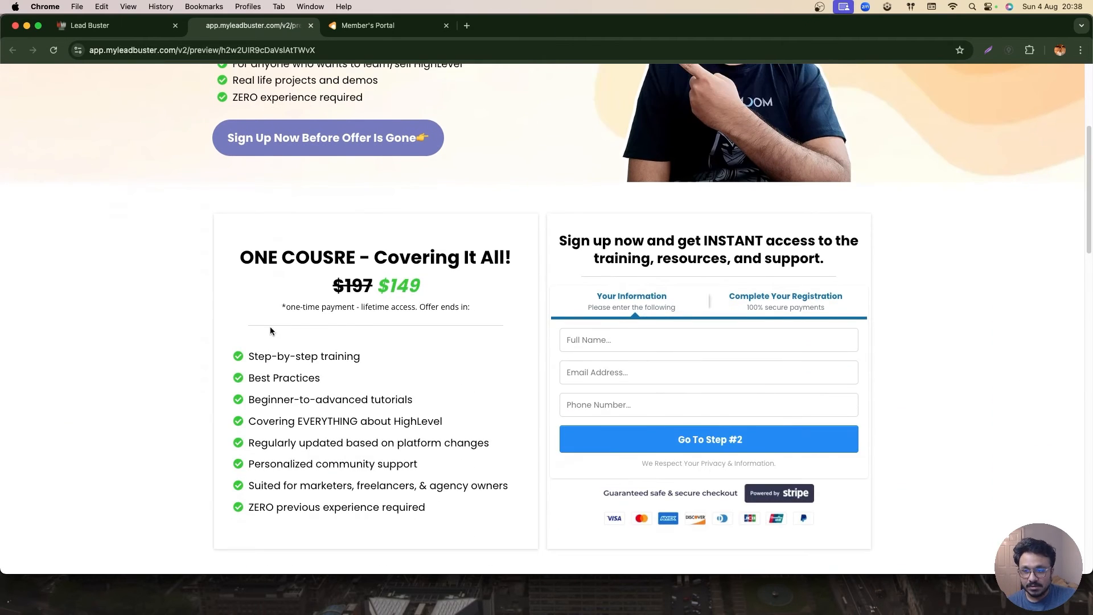
pyautogui.scroll(5, 270, 326)
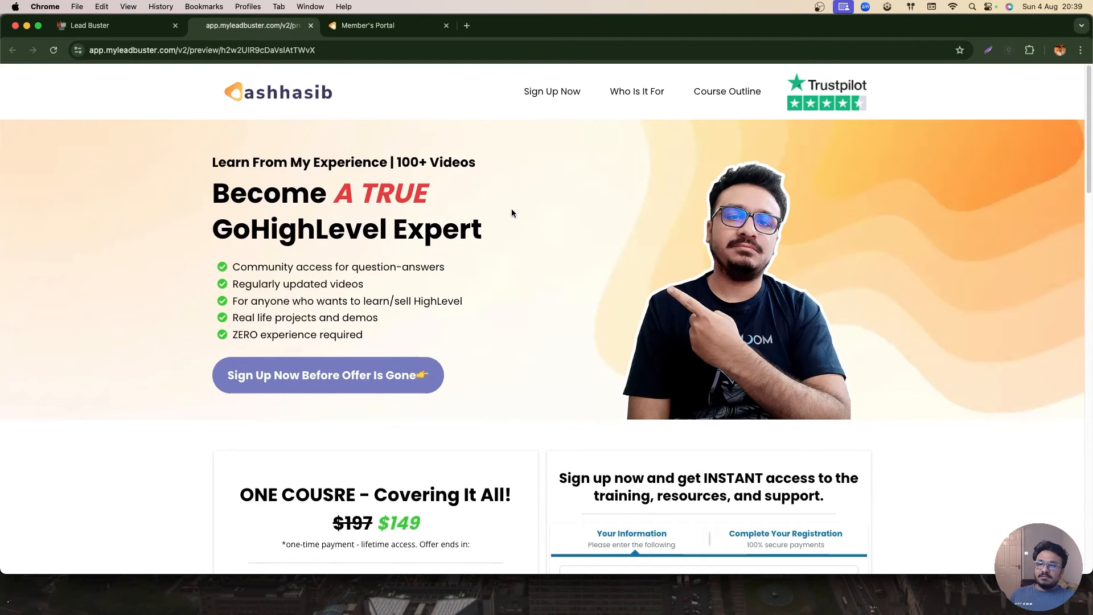
# - Delete the "Become A GoHighLevel Expert Today" product from the landing page step, confirming with DELETE
pyautogui.click(144, 31)
pyautogui.click(887, 213)
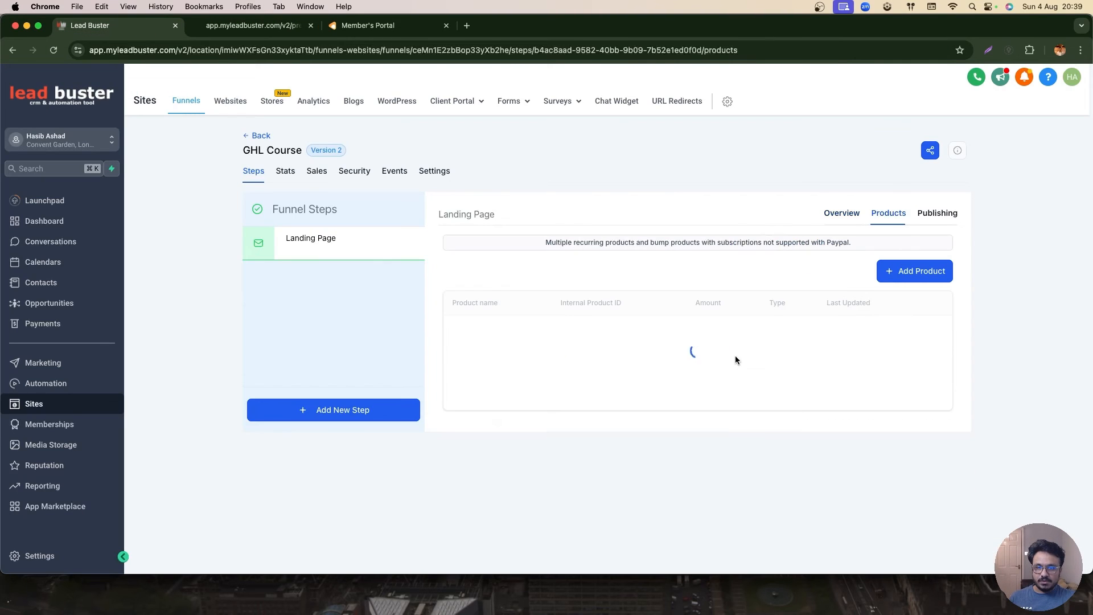
pyautogui.click(936, 354)
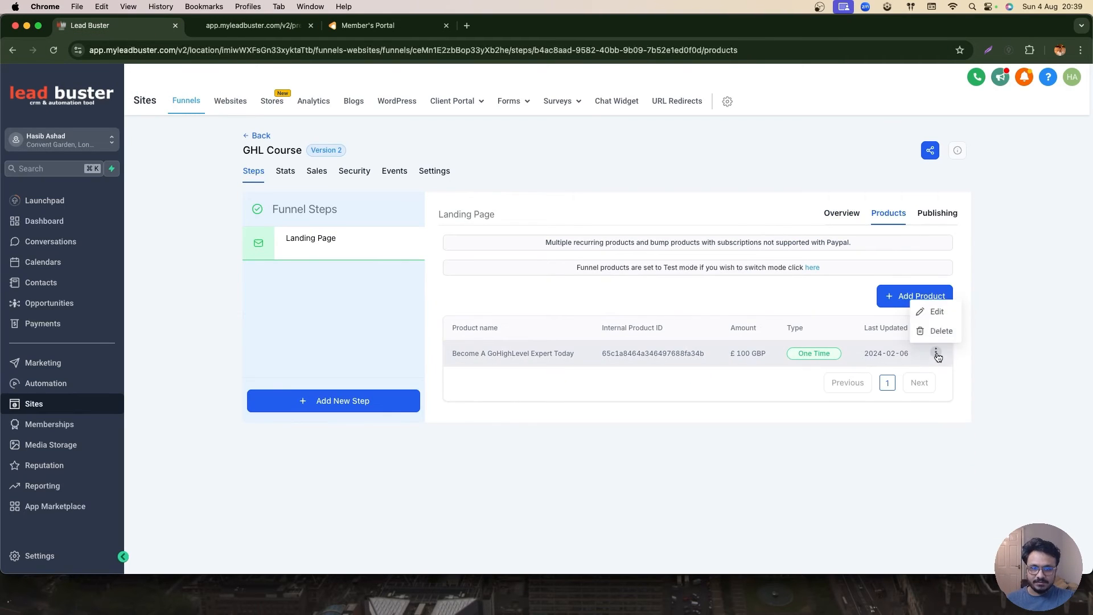
pyautogui.click(938, 331)
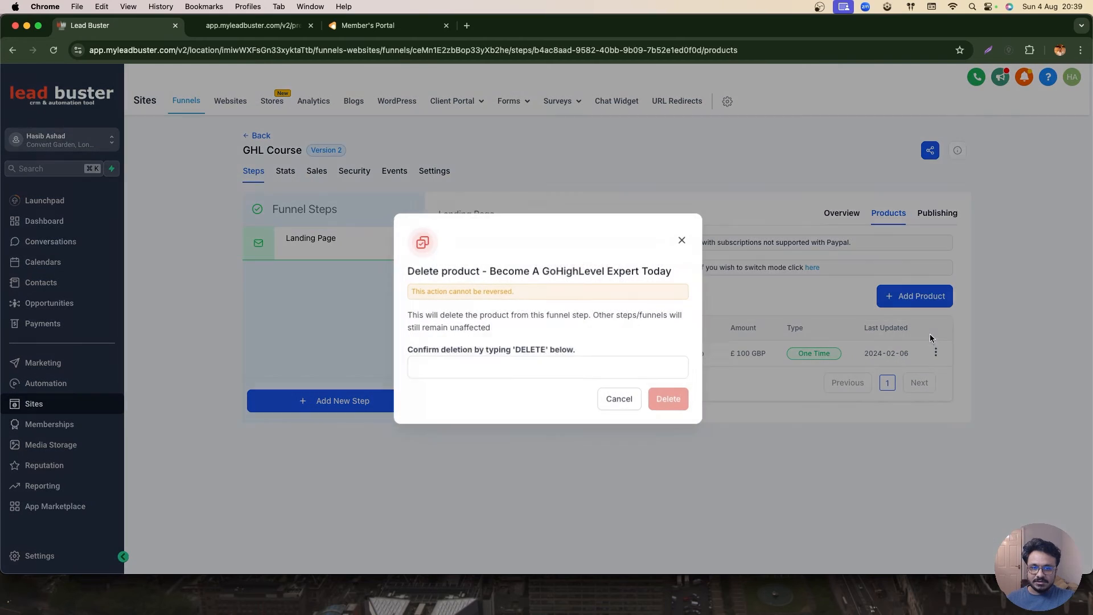
pyautogui.doubleClick(536, 353)
pyautogui.press('super+c')
pyautogui.click(568, 370)
pyautogui.press('super+v')
pyautogui.click(671, 397)
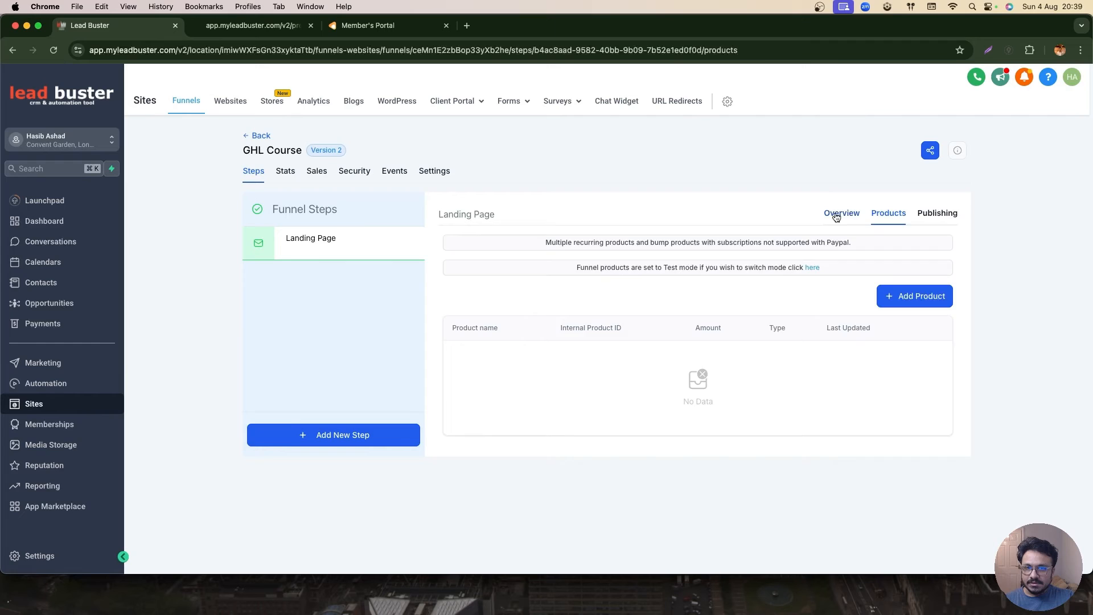
# - Return to the landing page preview and inspect the sign-up order form
pyautogui.click(840, 213)
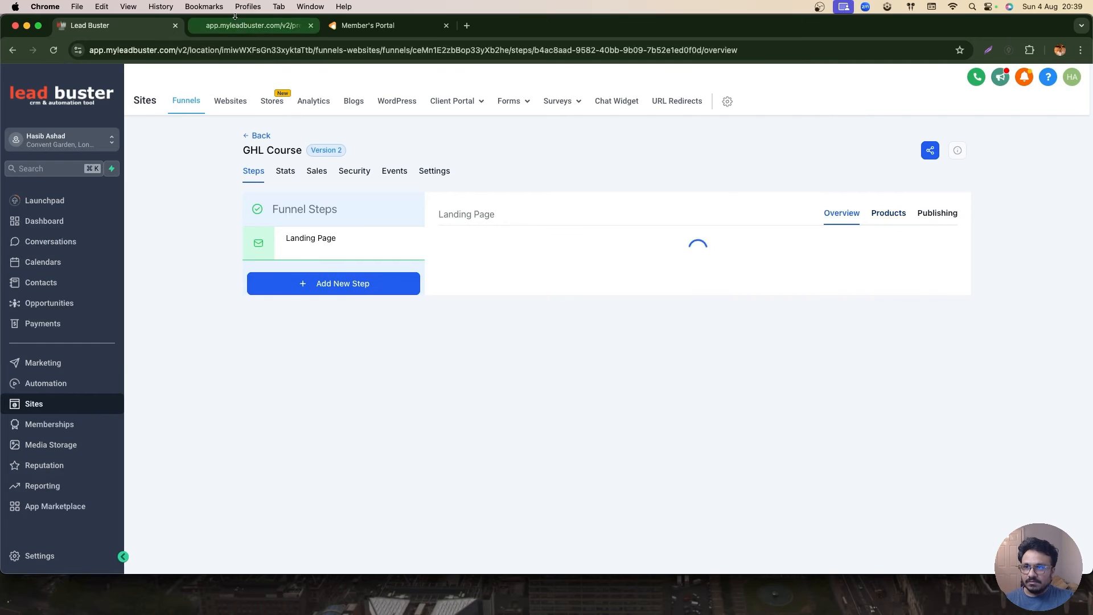
pyautogui.click(239, 25)
pyautogui.scroll(-5, 476, 312)
pyautogui.click(611, 337)
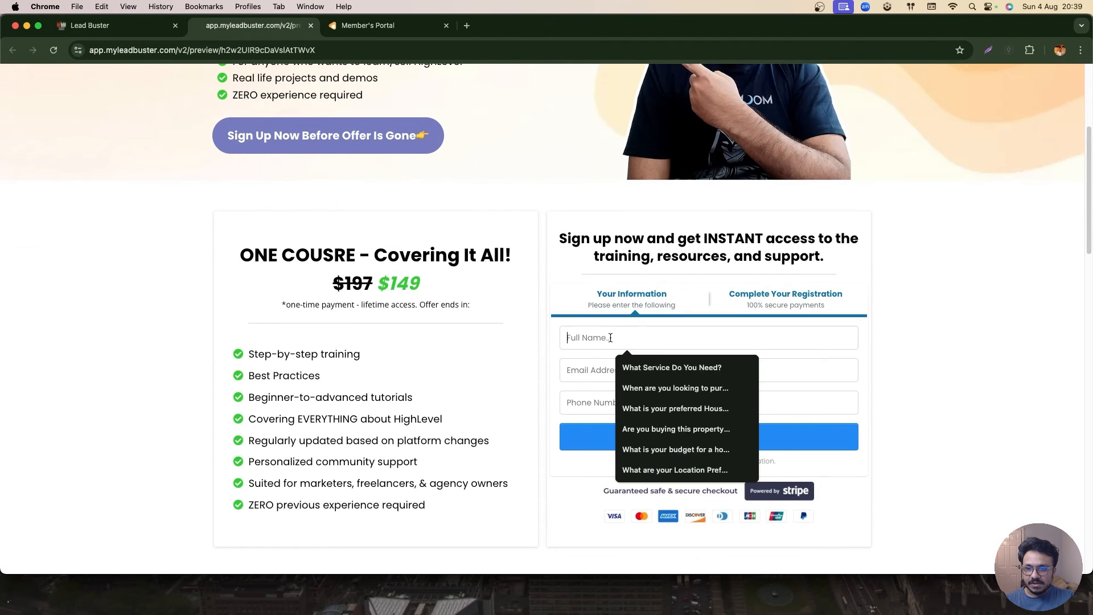
pyautogui.click(587, 364)
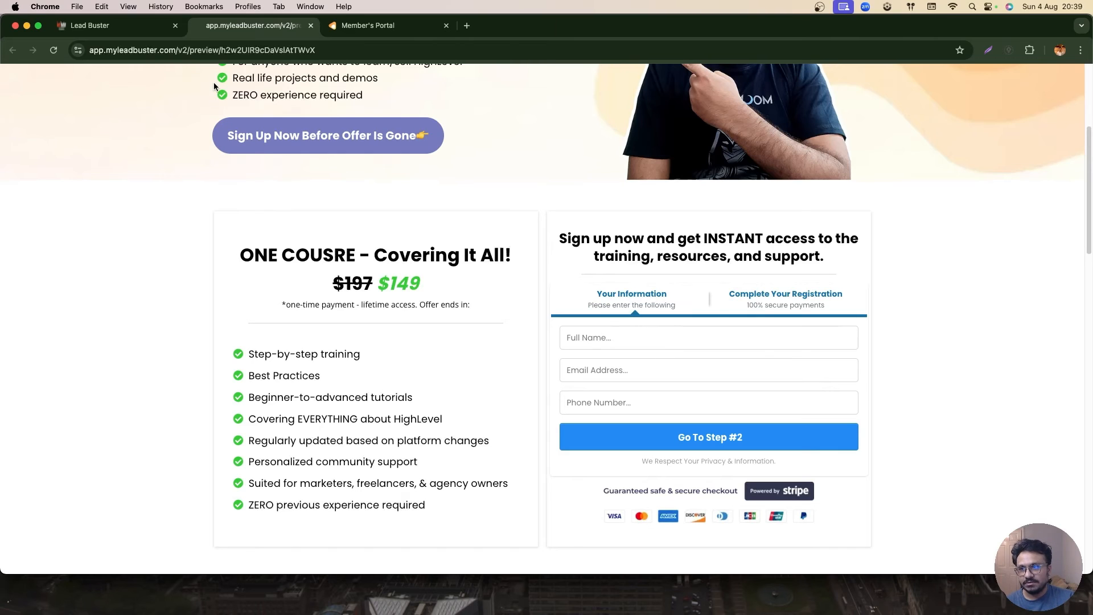
pyautogui.click(145, 27)
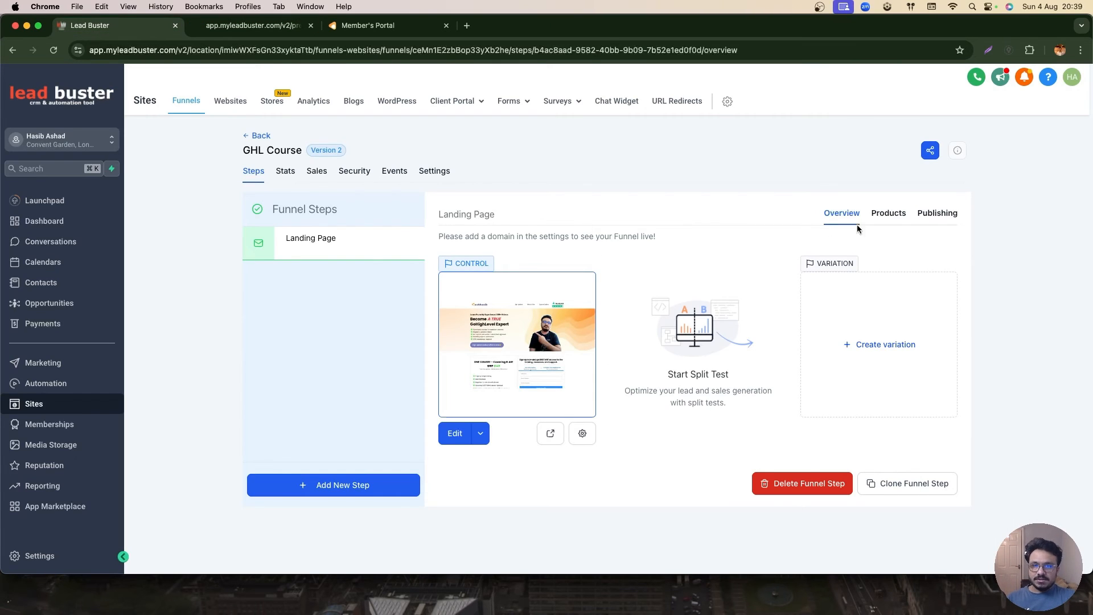
pyautogui.click(879, 215)
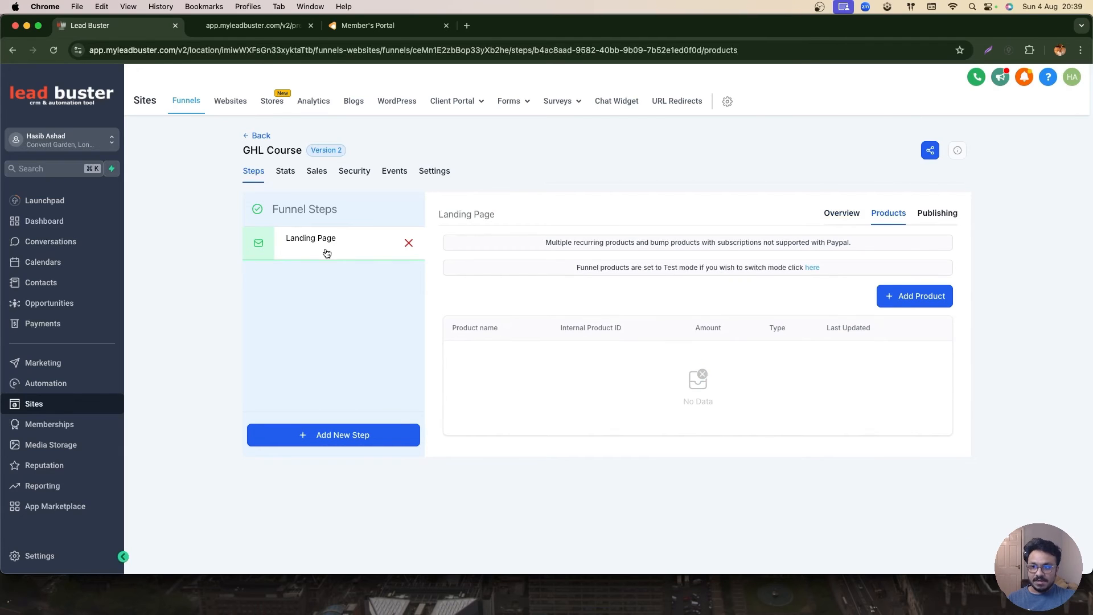
pyautogui.click(947, 295)
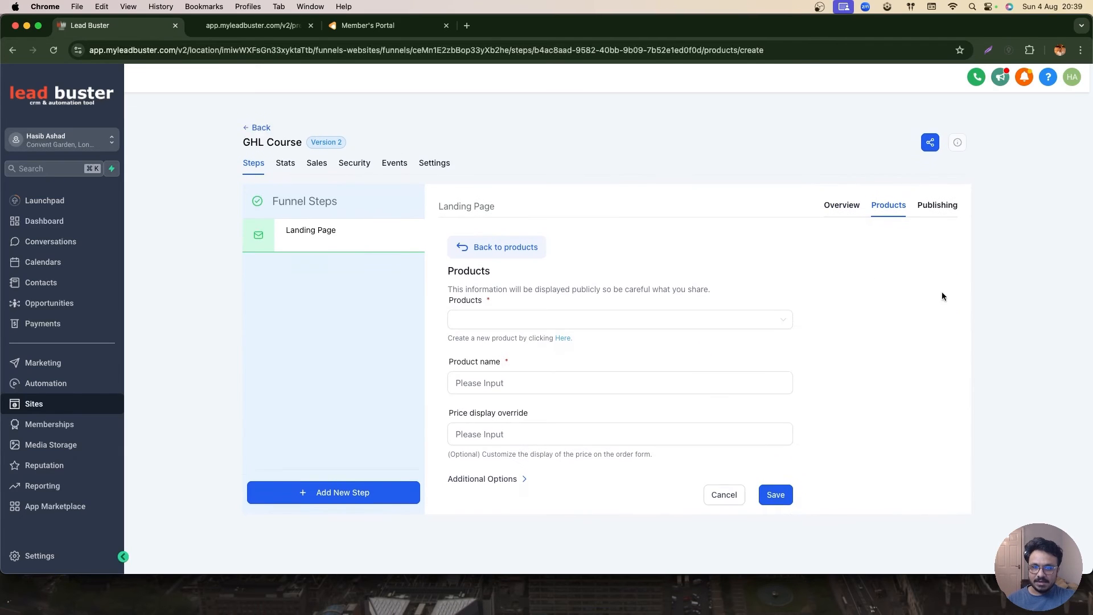
pyautogui.click(530, 320)
pyautogui.click(709, 293)
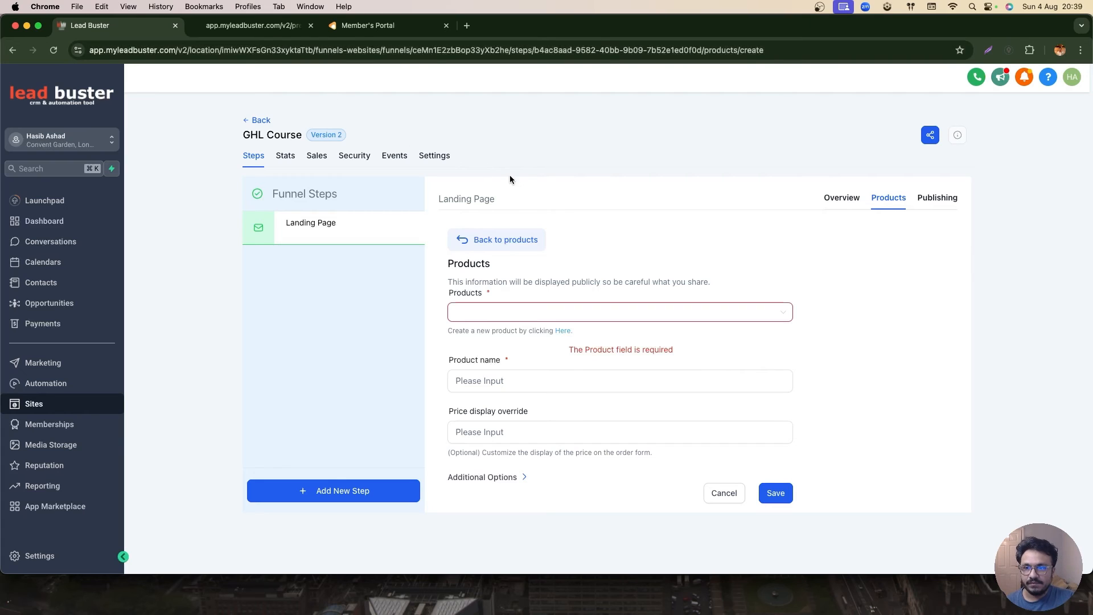
pyautogui.click(512, 311)
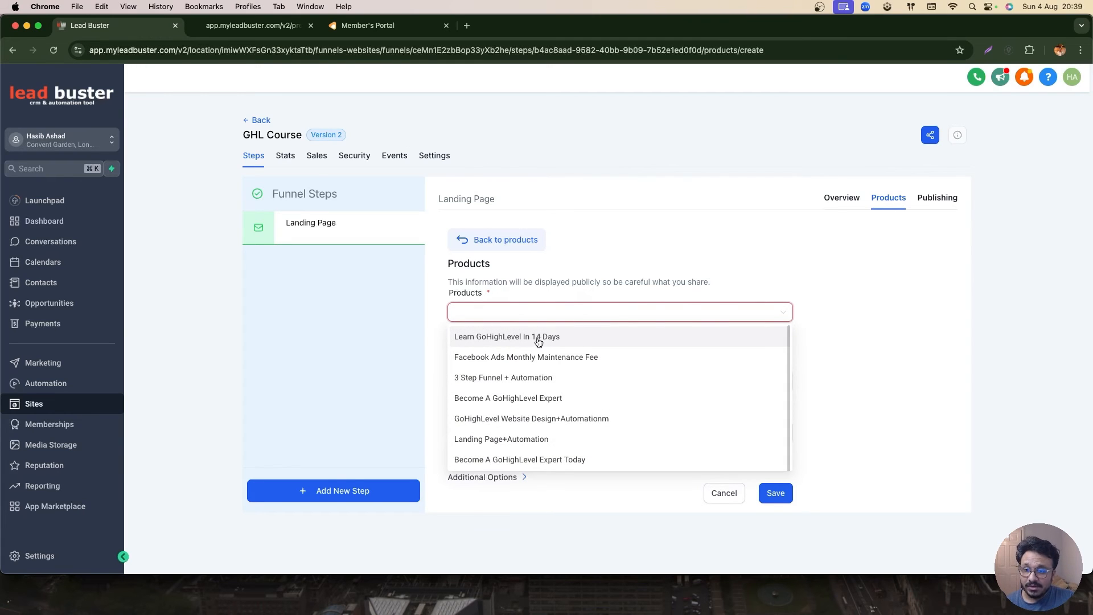
pyautogui.click(578, 312)
pyautogui.click(83, 327)
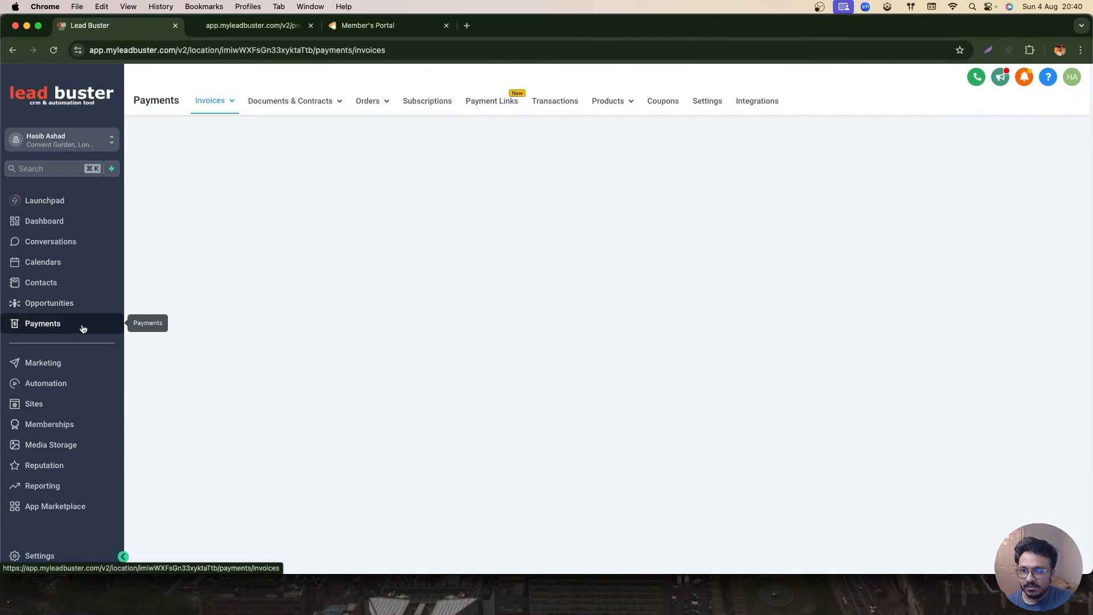
pyautogui.moveTo(611, 100)
pyautogui.click(604, 126)
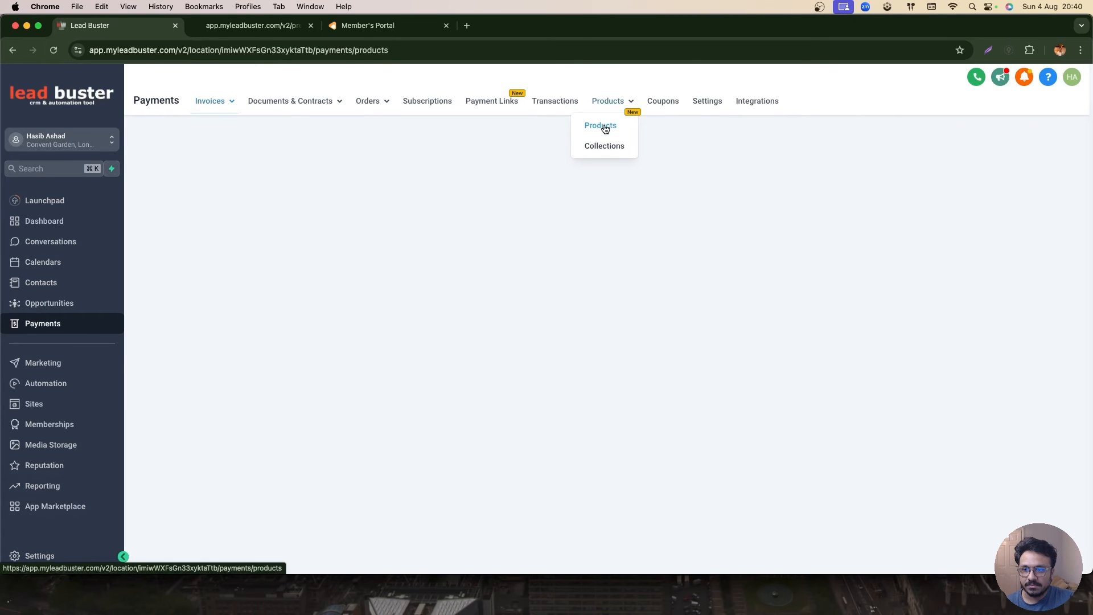
pyautogui.click(917, 145)
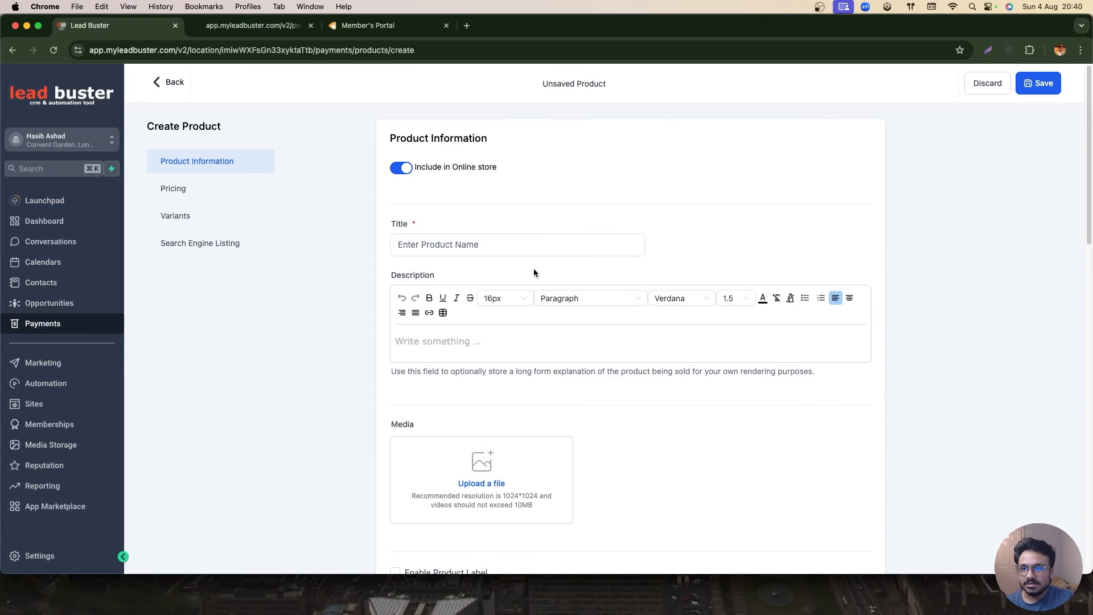
pyautogui.scroll(-4, 569, 227)
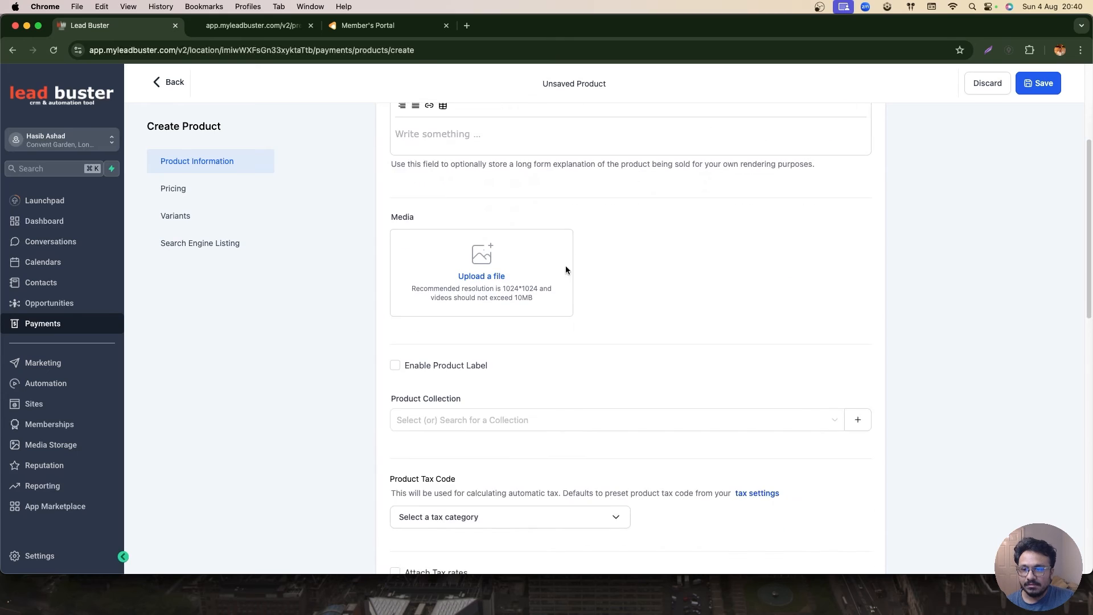
pyautogui.scroll(-8, 565, 270)
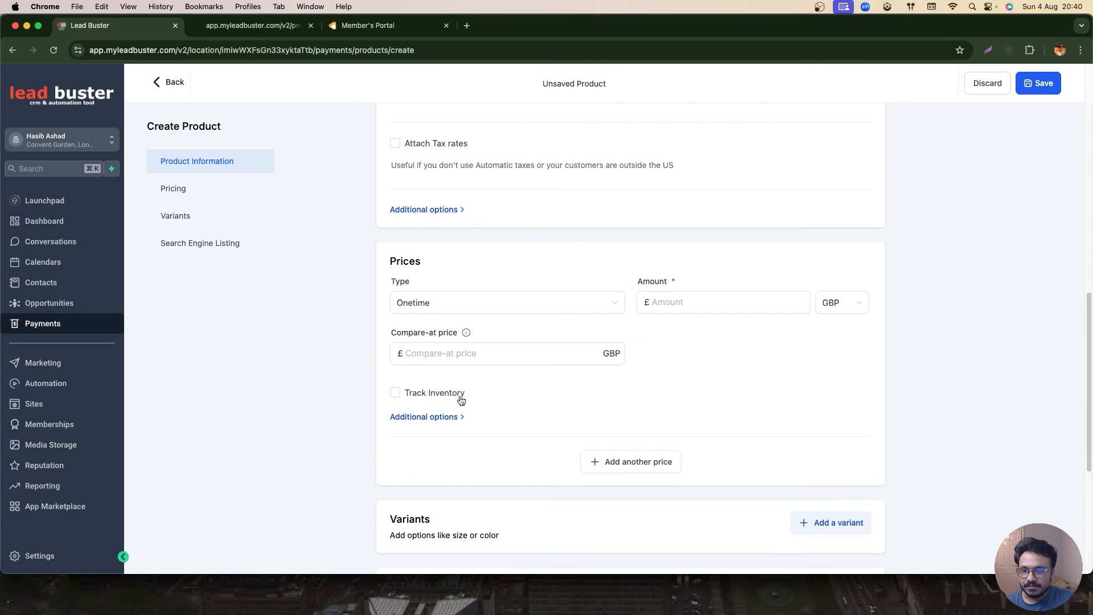
pyautogui.scroll(-5, 589, 337)
pyautogui.scroll(4, 587, 350)
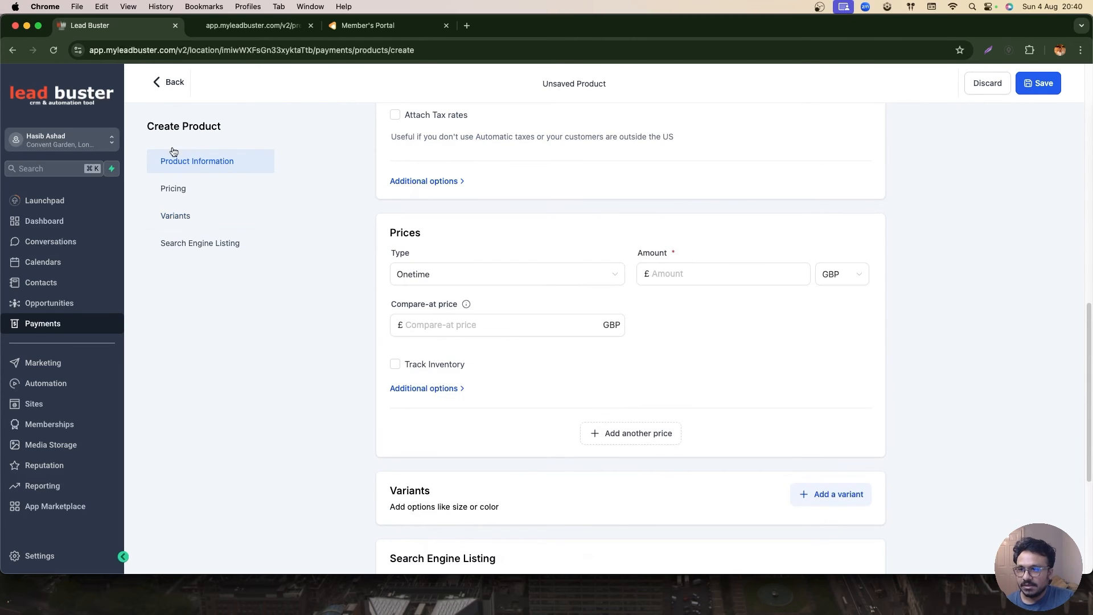
# - Add the "Learn GoHighLevel In 14 Days" product with its matching price to the GHL Course landing page step
pyautogui.click(44, 403)
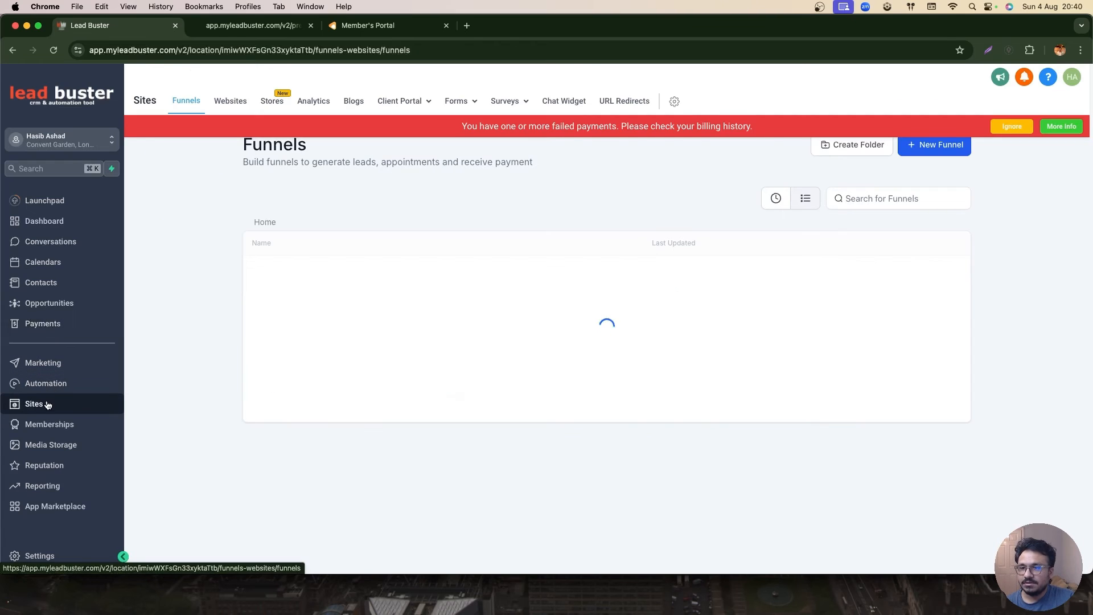
pyautogui.click(286, 305)
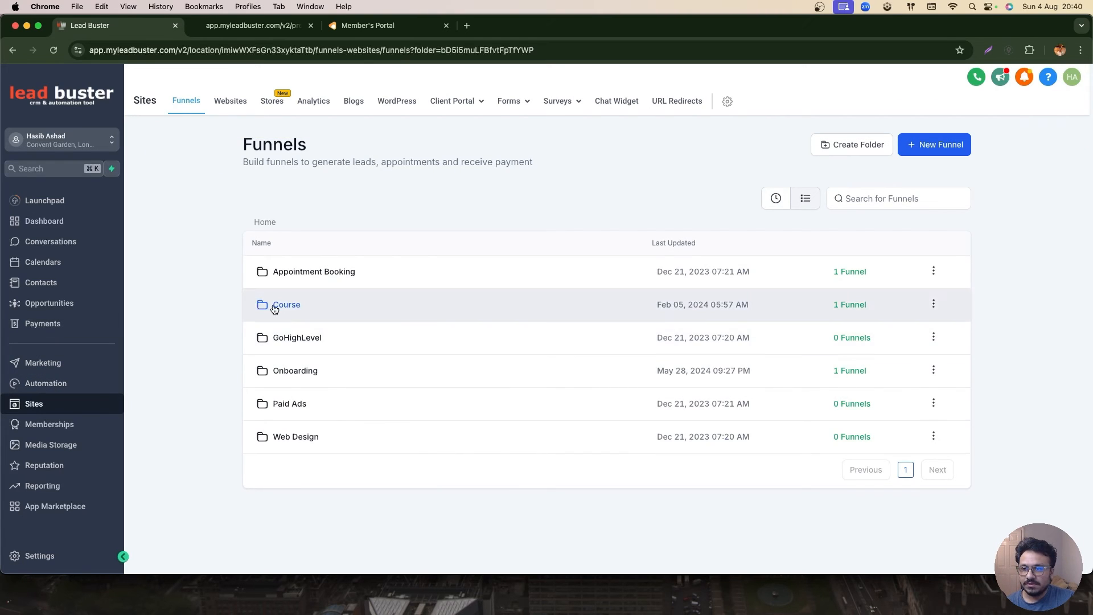
pyautogui.click(296, 274)
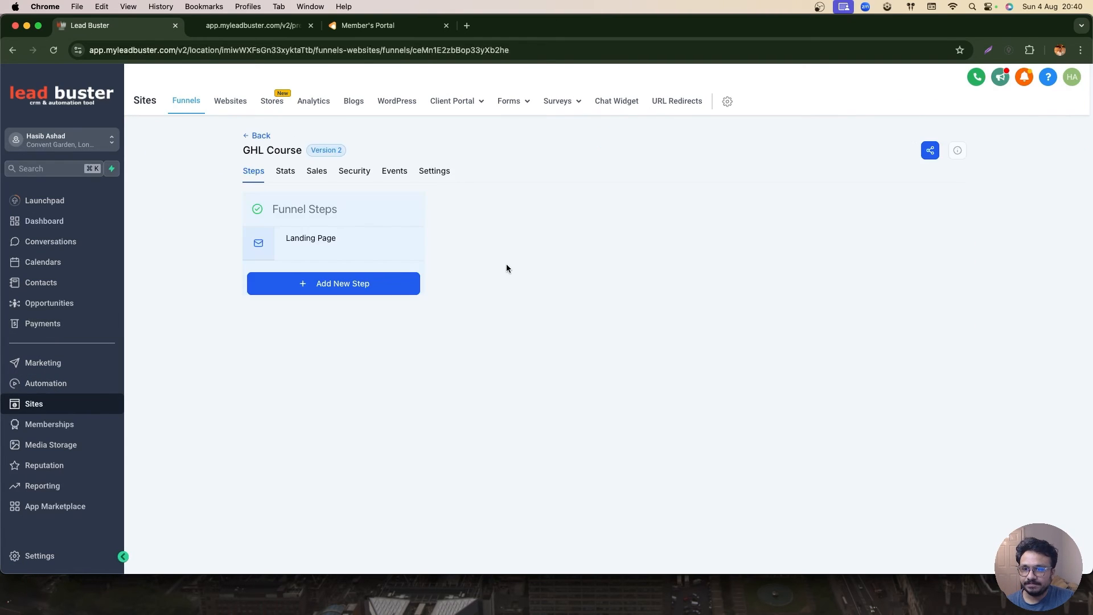
pyautogui.click(921, 219)
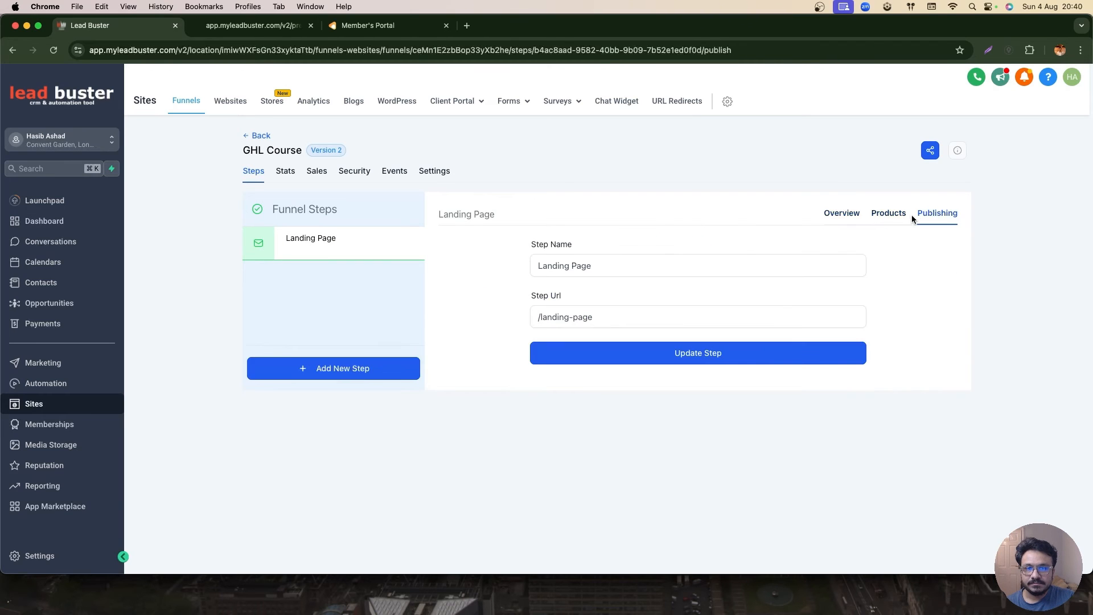
pyautogui.click(900, 214)
pyautogui.click(906, 305)
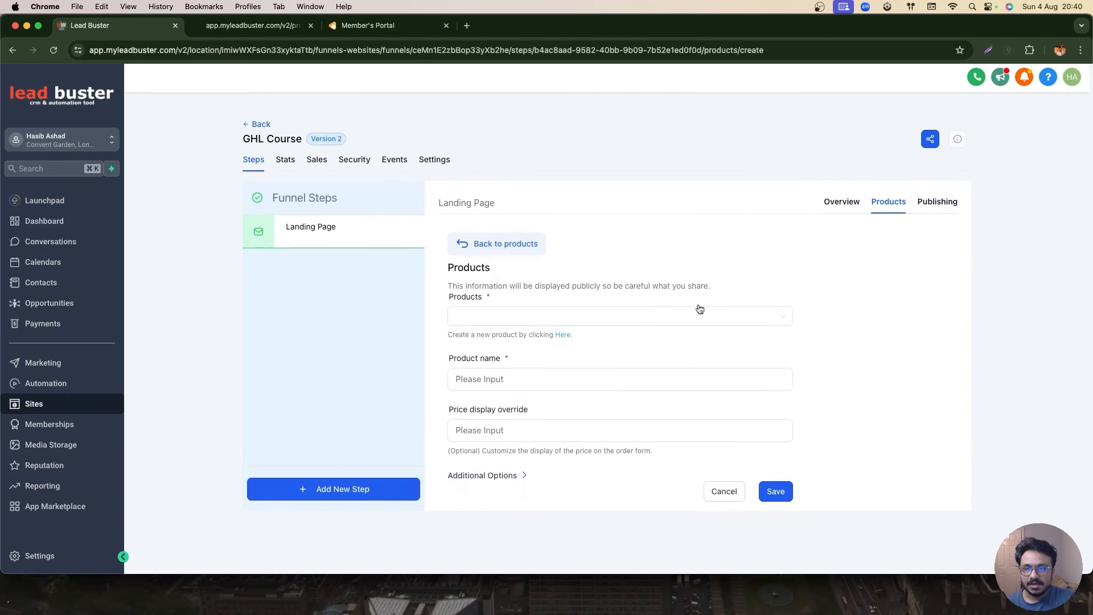
pyautogui.click(497, 313)
pyautogui.click(473, 338)
pyautogui.click(507, 372)
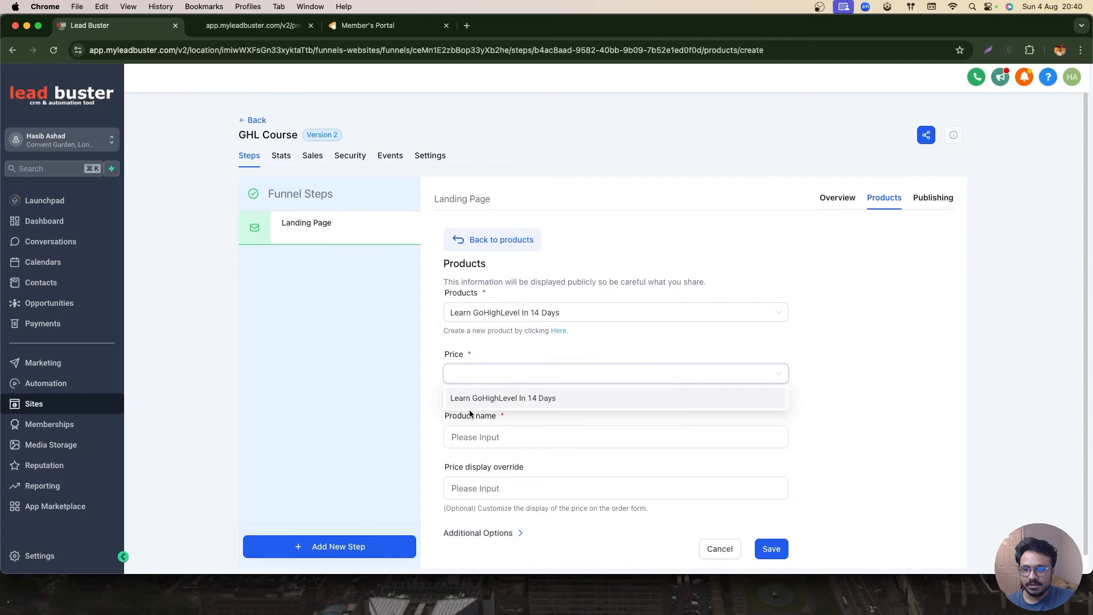
pyautogui.click(479, 396)
pyautogui.scroll(-1, 545, 419)
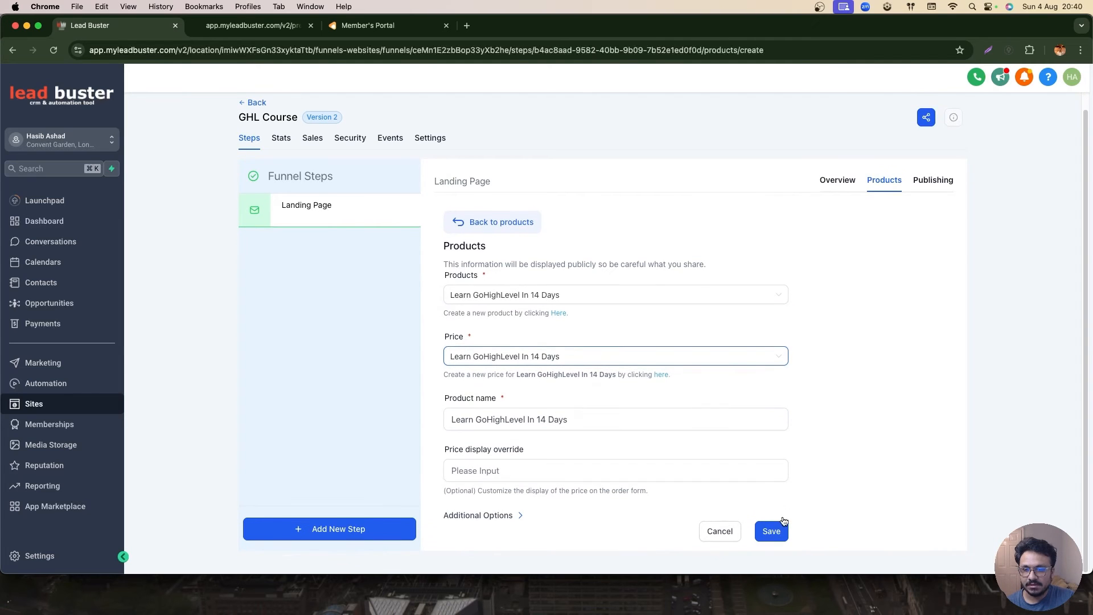
pyautogui.click(771, 530)
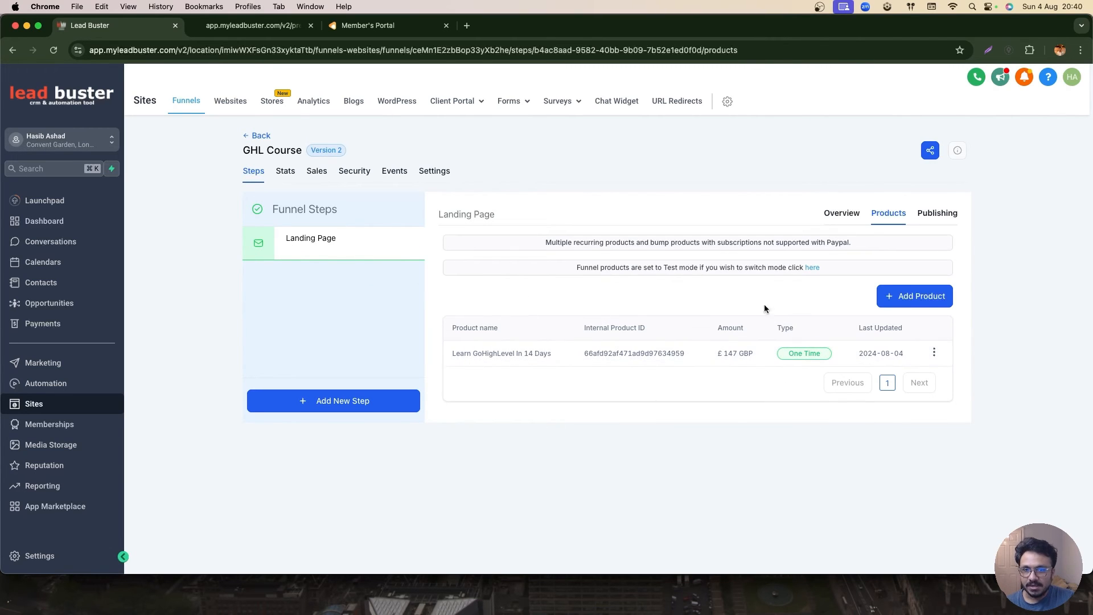
# - Open the landing page preview again from the step overview
pyautogui.click(336, 251)
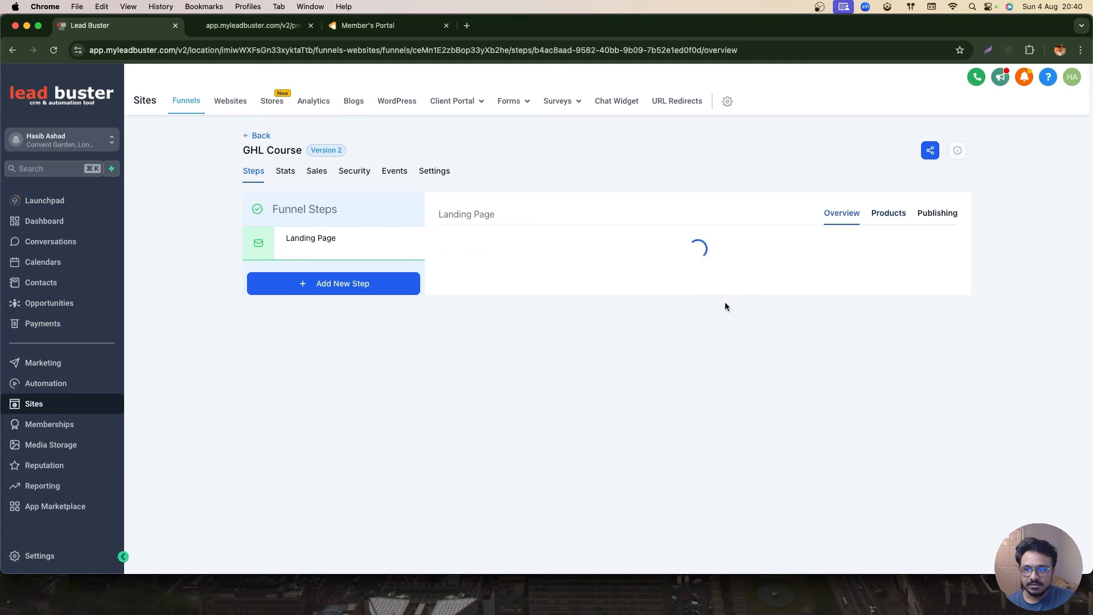
pyautogui.click(550, 434)
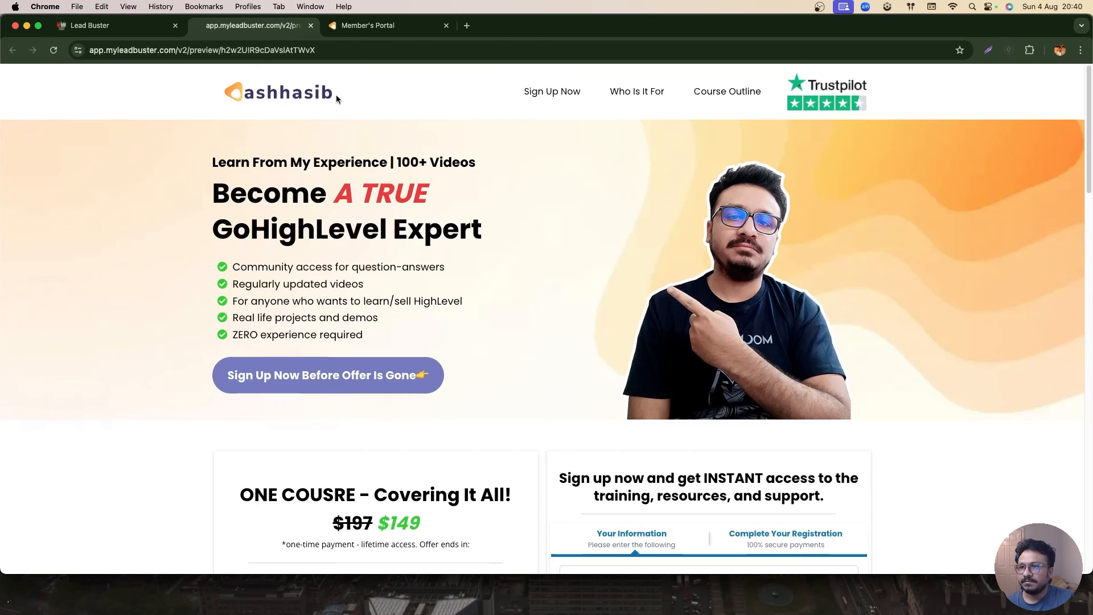
# - Review the pricing and order form on the course landing page preview
pyautogui.click(146, 29)
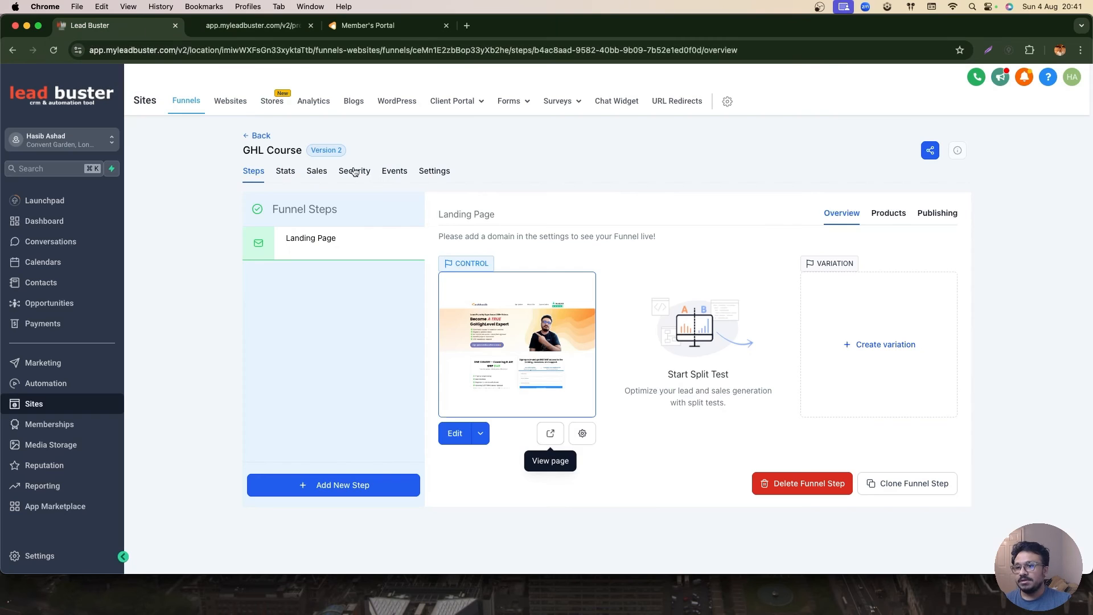
pyautogui.click(250, 29)
pyautogui.click(116, 26)
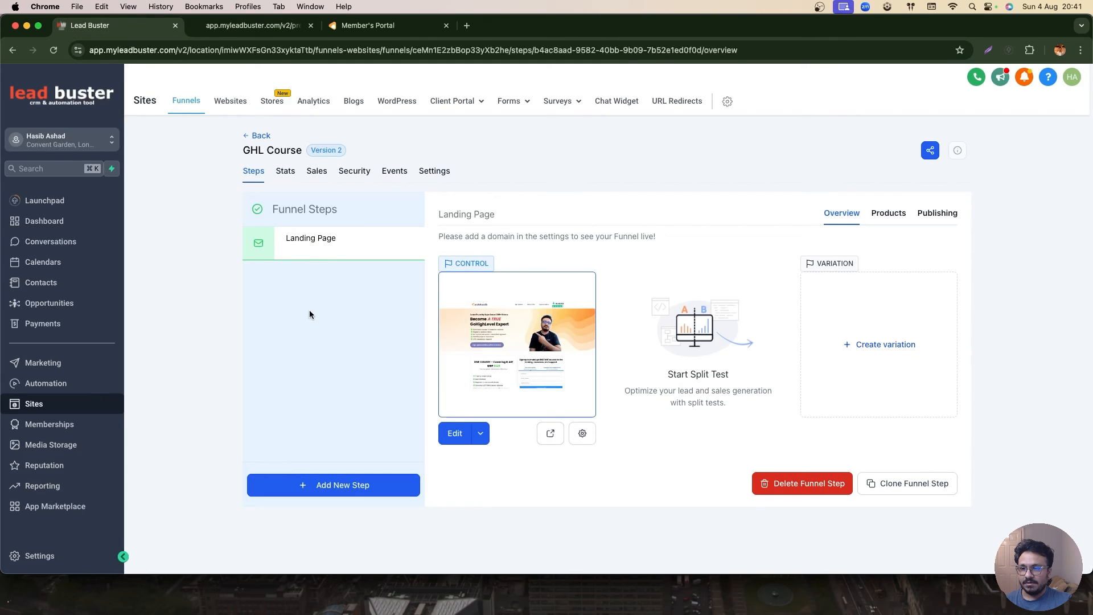
pyautogui.click(268, 27)
pyautogui.scroll(-5, 589, 308)
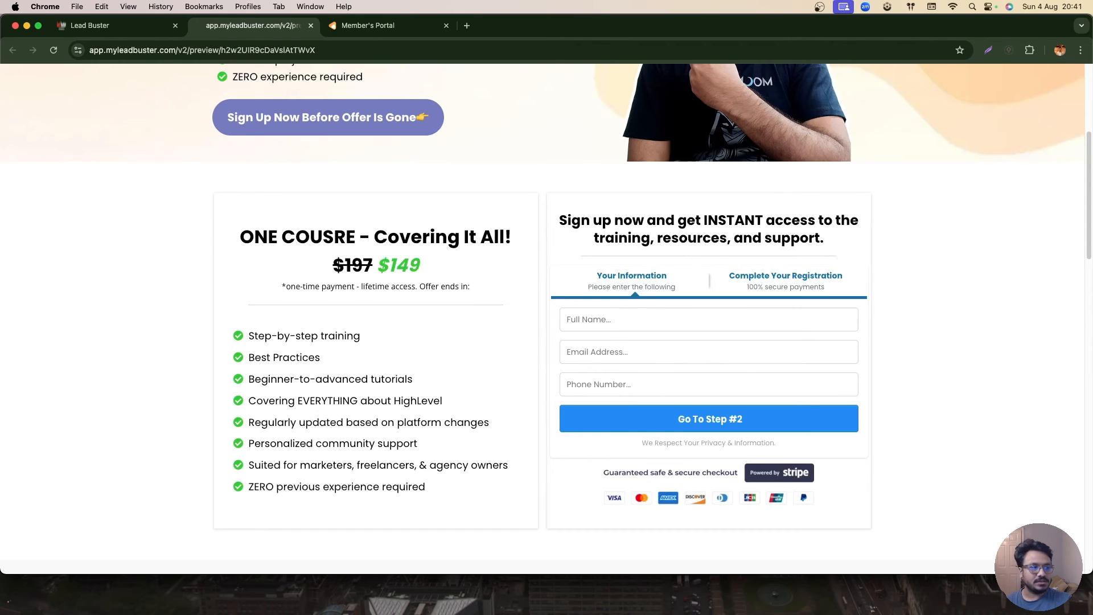
# - Open the Memberships course email settings and review the welcome email template choice
pyautogui.click(91, 25)
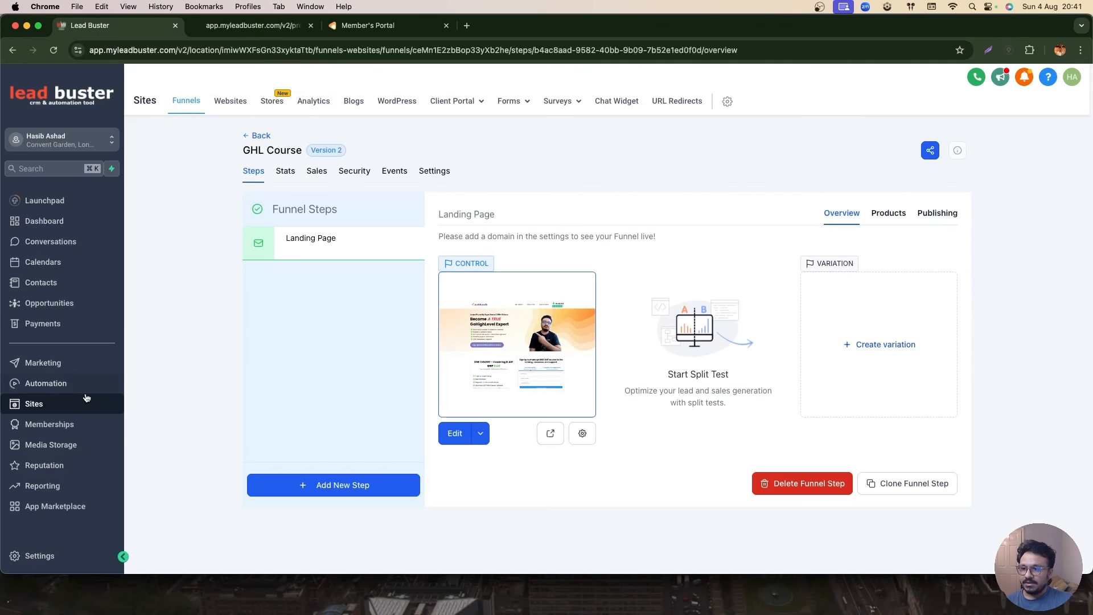
pyautogui.click(50, 424)
pyautogui.moveTo(230, 101)
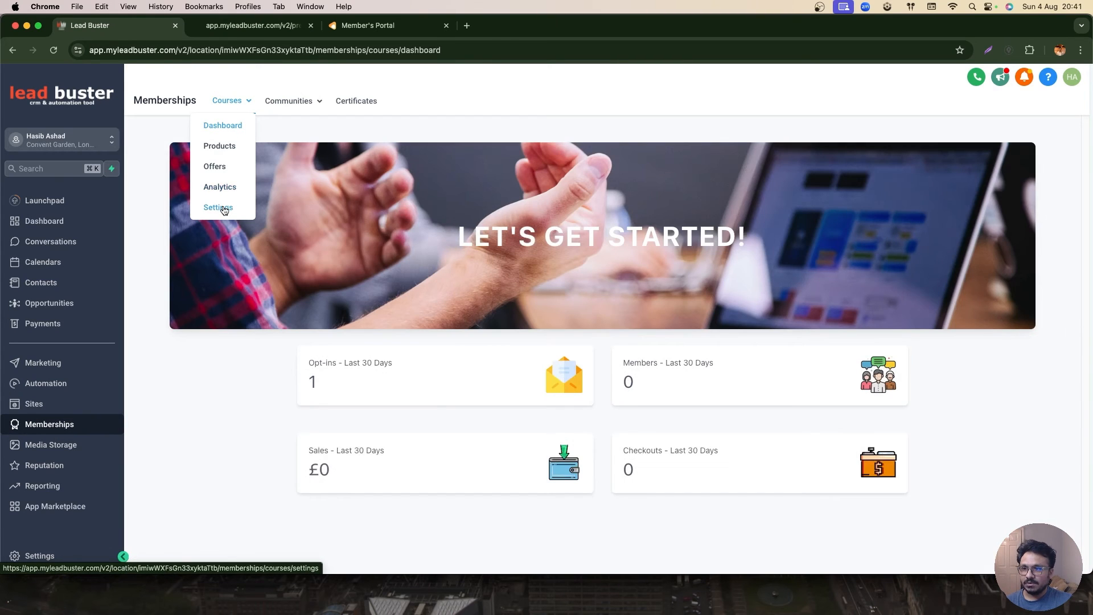
pyautogui.click(217, 207)
pyautogui.click(815, 228)
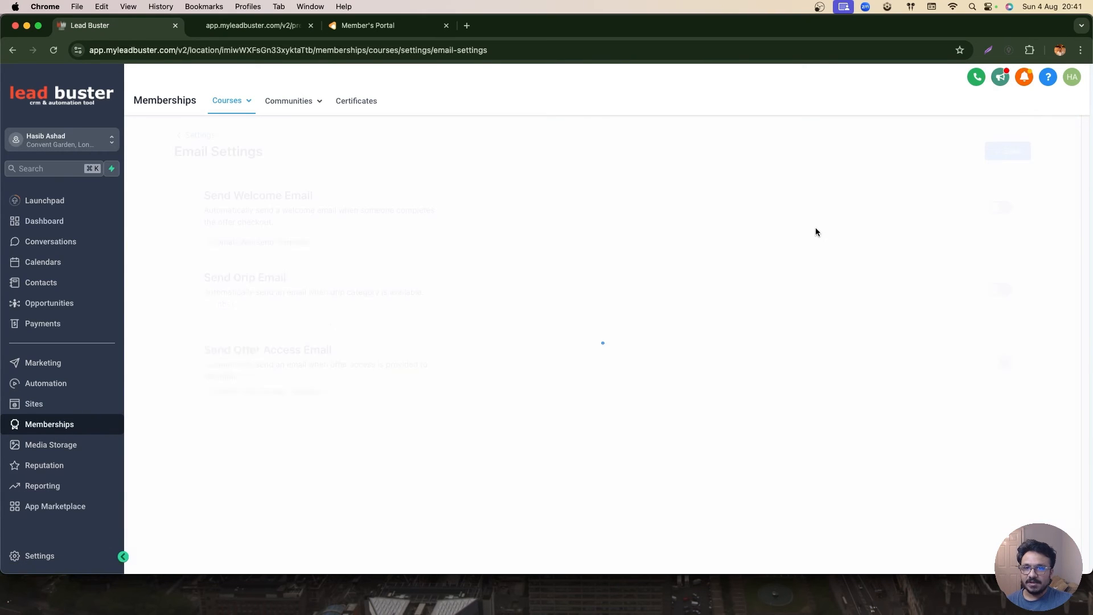
pyautogui.click(293, 242)
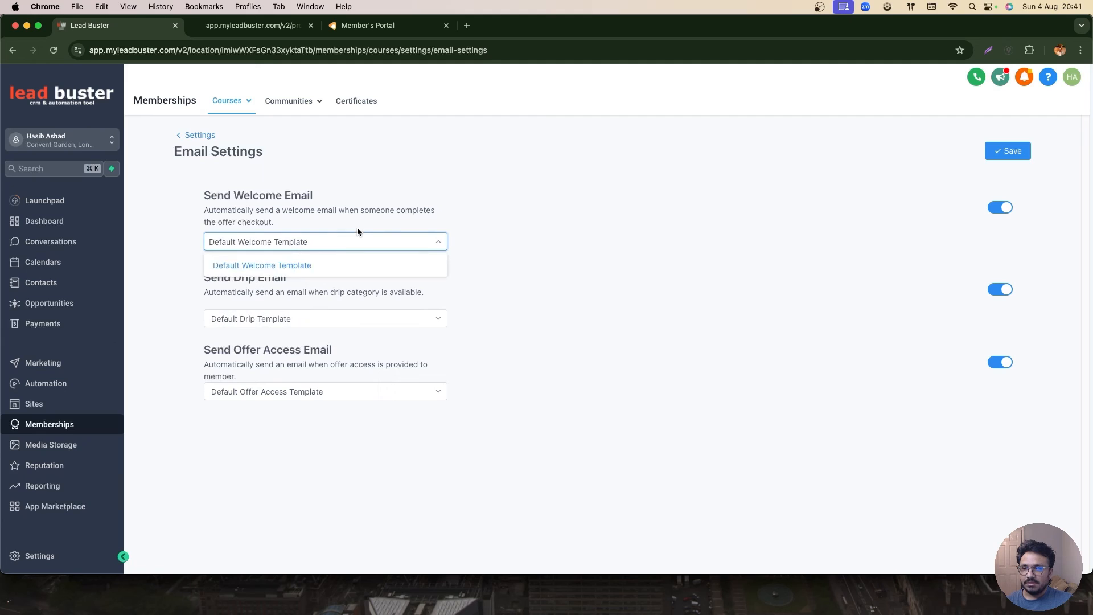
pyautogui.click(241, 193)
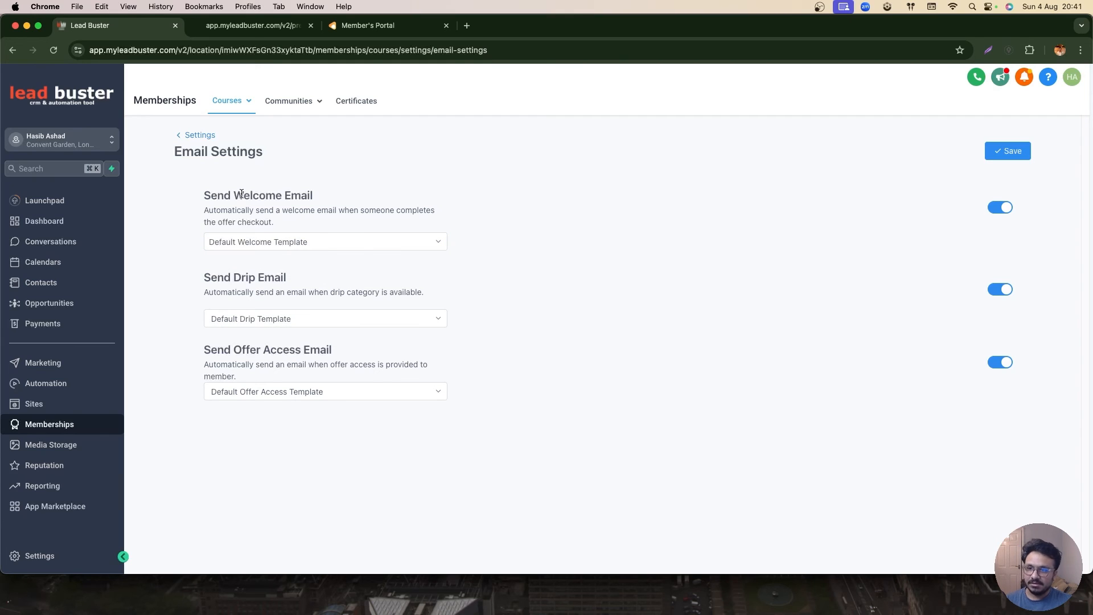
# - Turn off Send Drip Email, keep Default Offer Access Template for the offer access email, and save the email settings
pyautogui.click(994, 295)
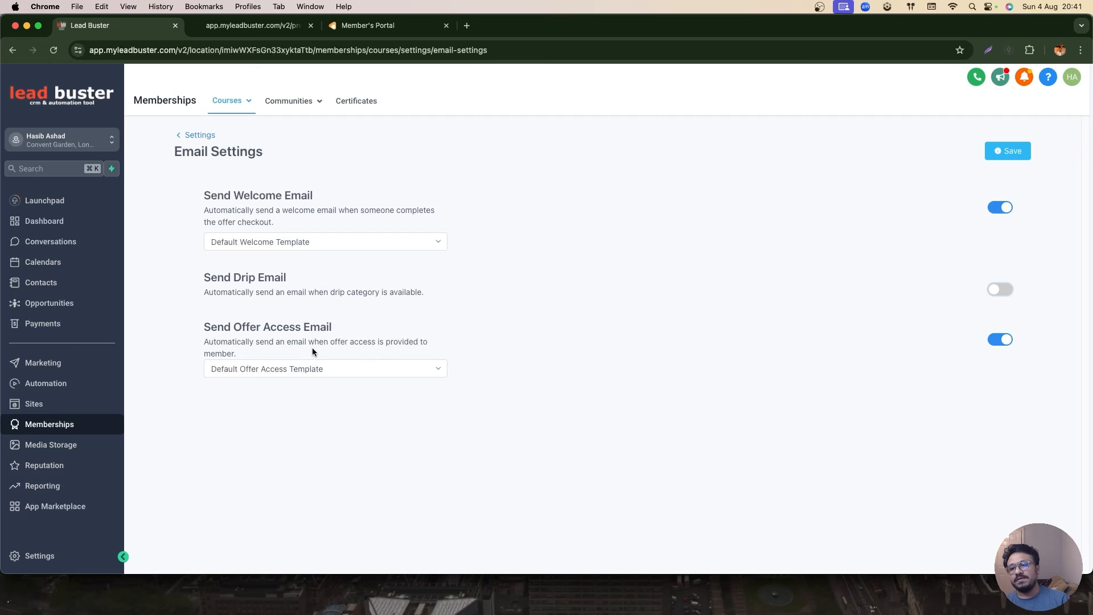
pyautogui.click(254, 370)
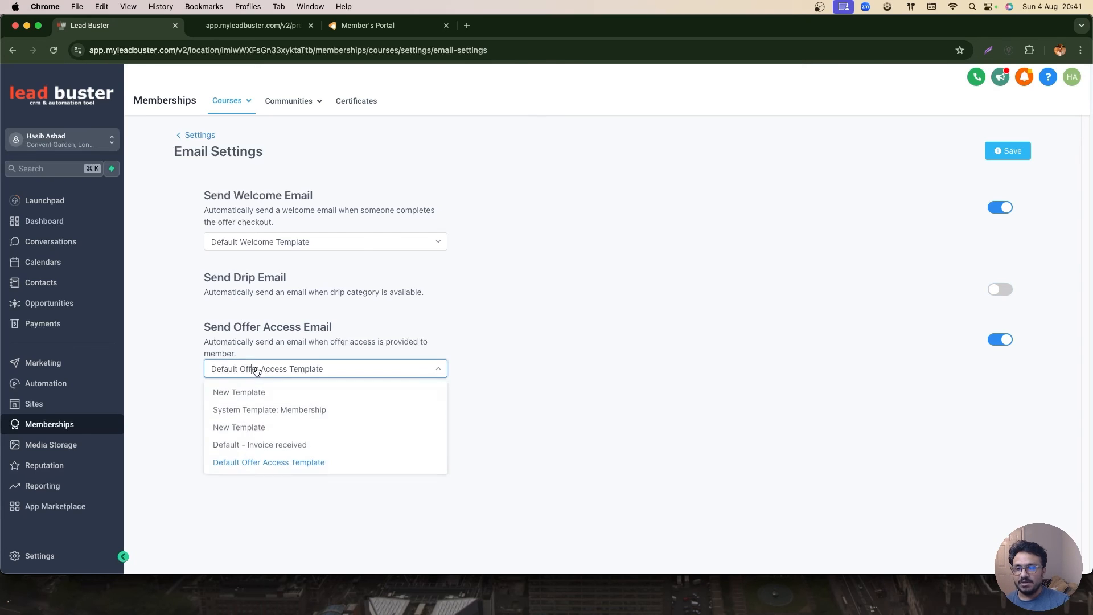
pyautogui.click(273, 400)
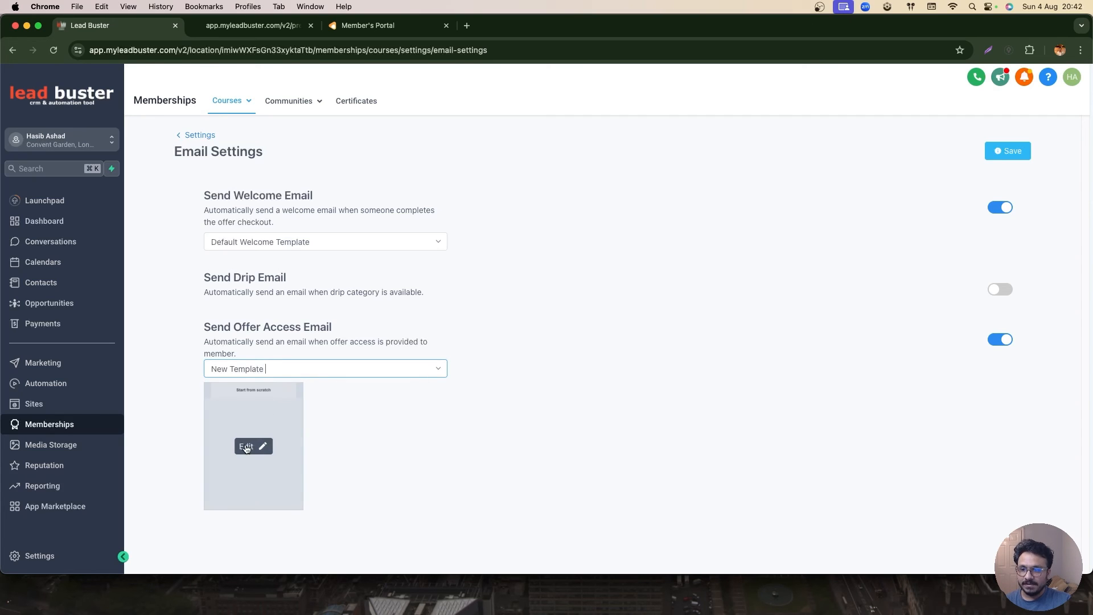
pyautogui.click(279, 370)
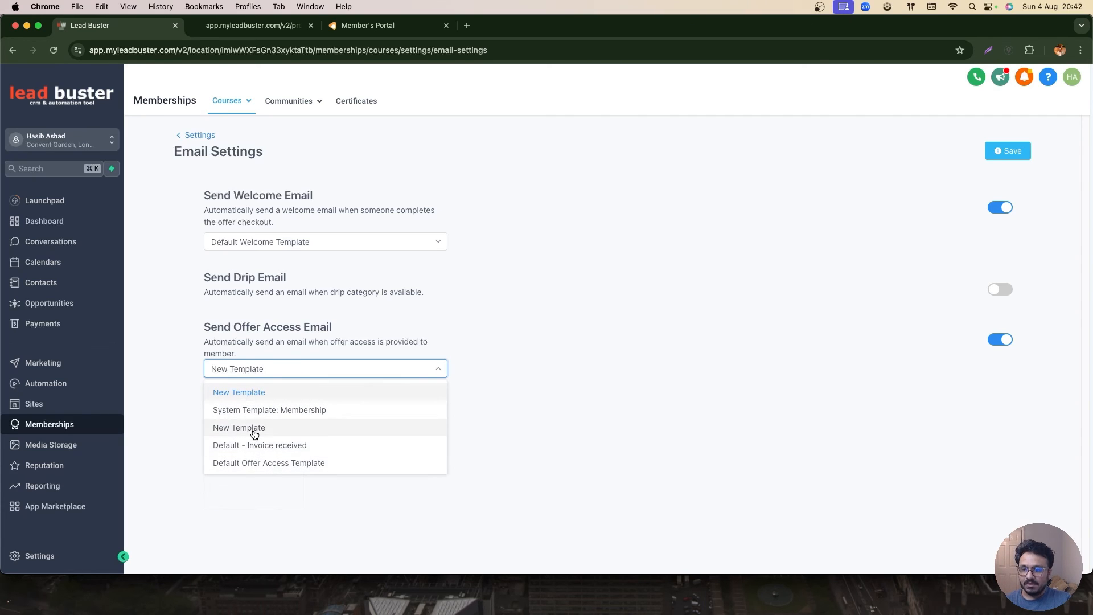
pyautogui.click(259, 462)
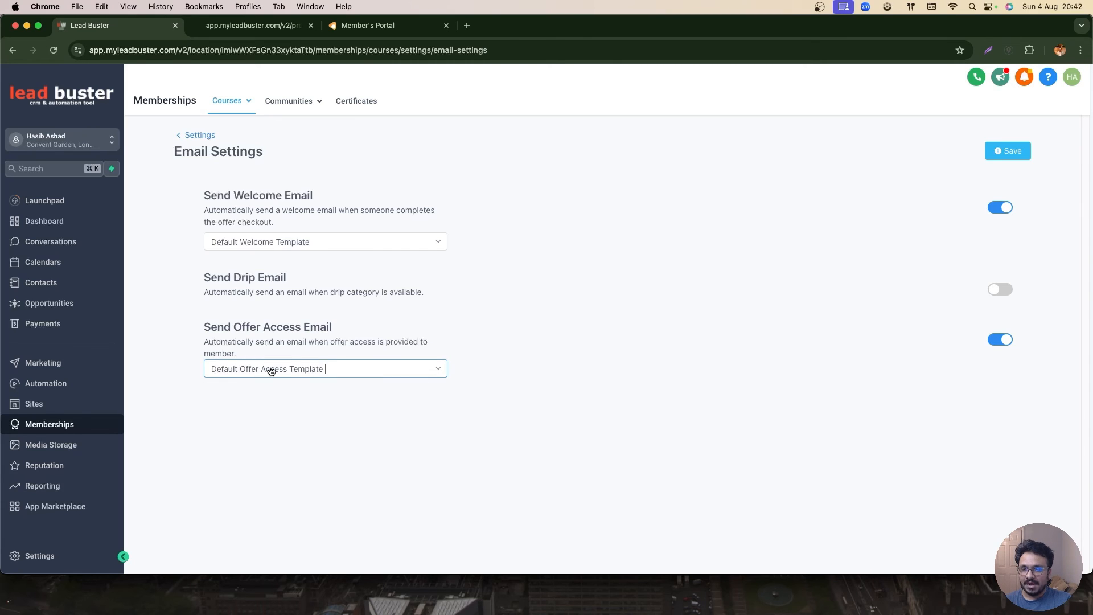
pyautogui.click(1010, 152)
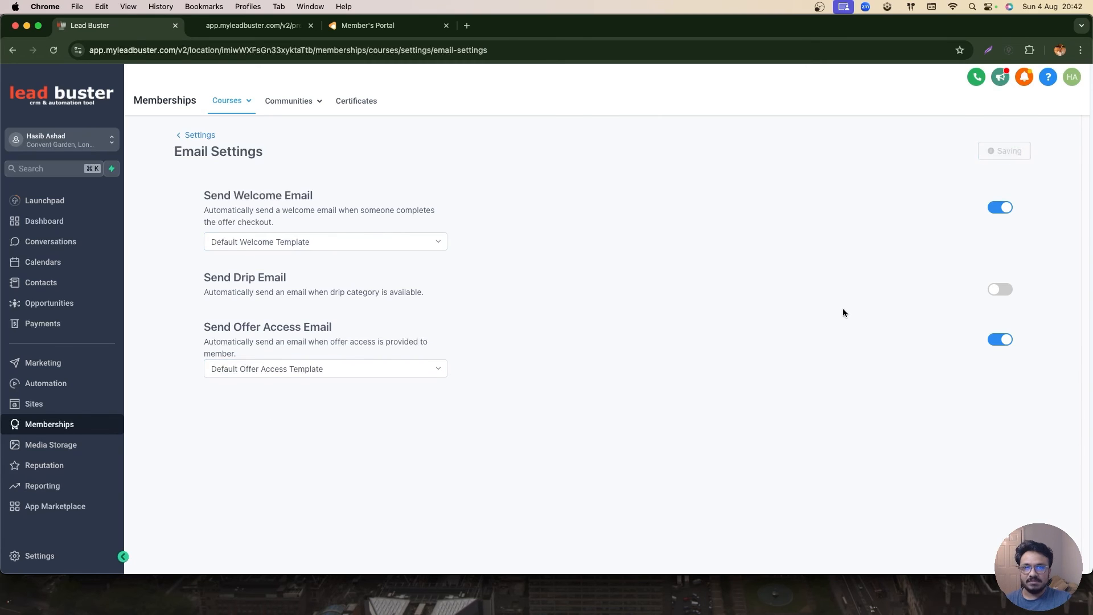
pyautogui.click(1056, 144)
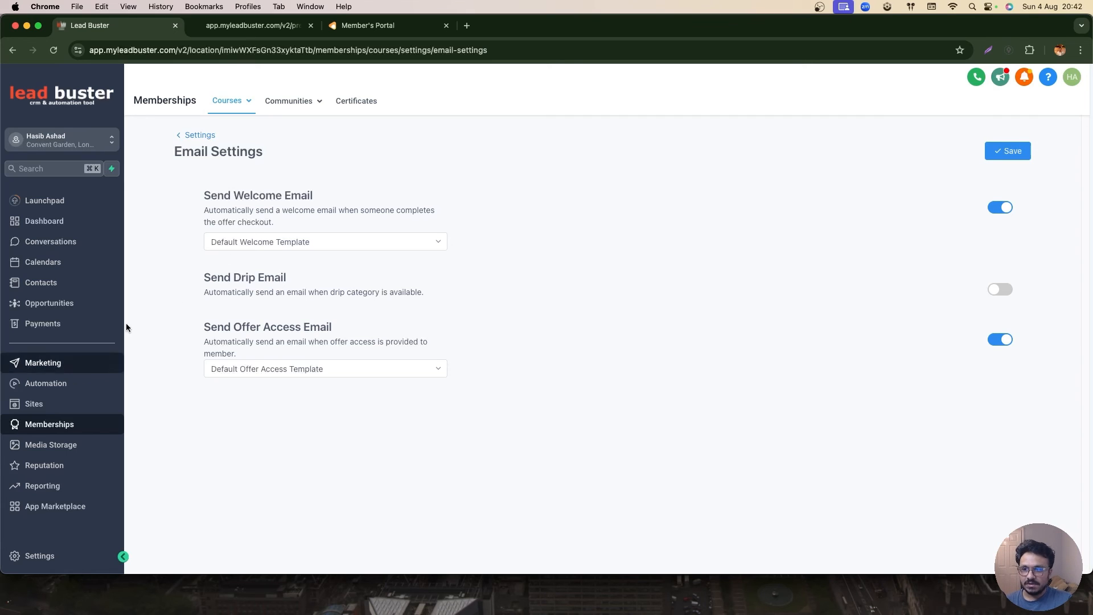
# - Create a new workflow folder named Courses in Automation
pyautogui.click(267, 27)
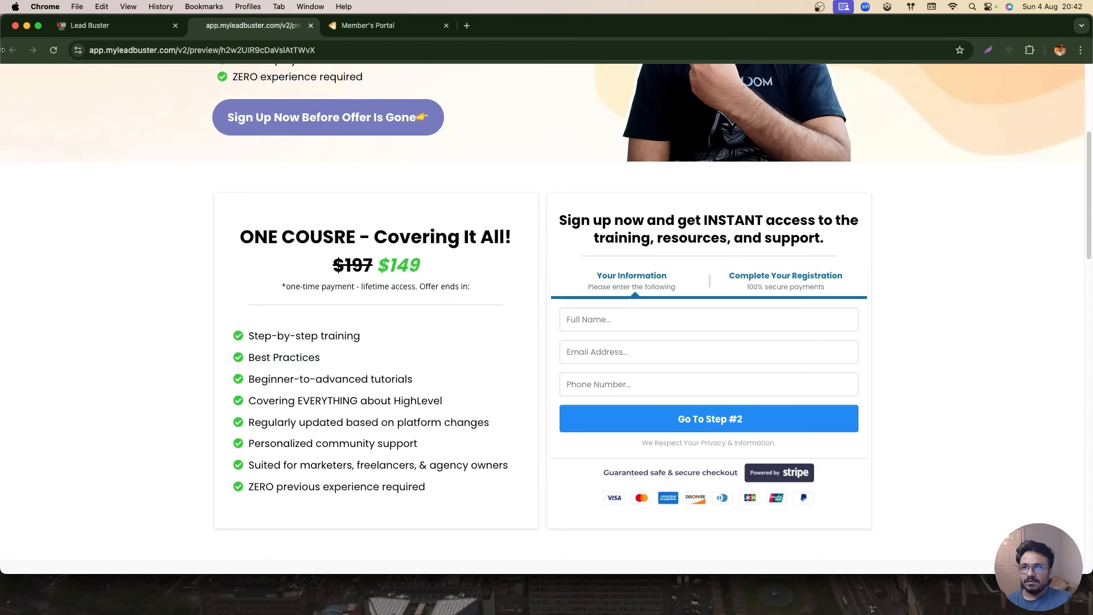
pyautogui.click(102, 26)
pyautogui.click(59, 390)
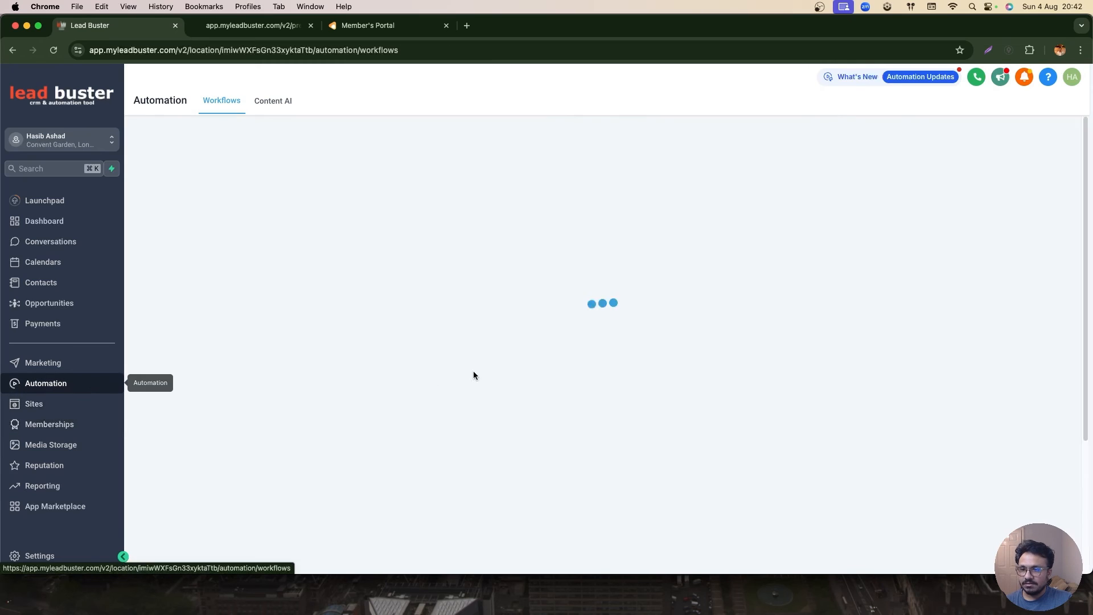
pyautogui.click(843, 150)
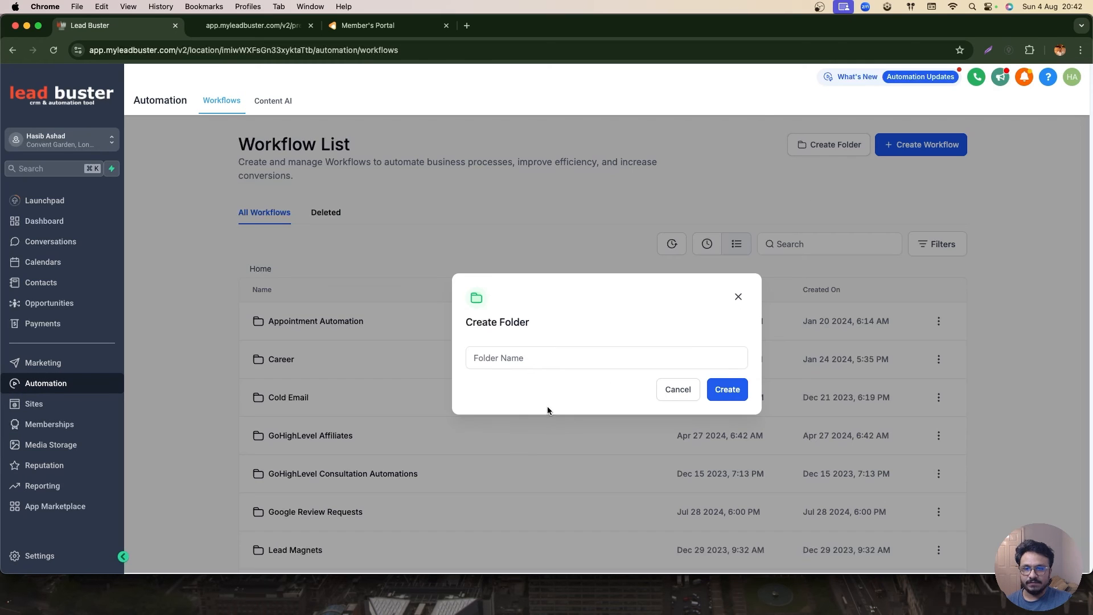
pyautogui.click(526, 358)
pyautogui.write('Courses')
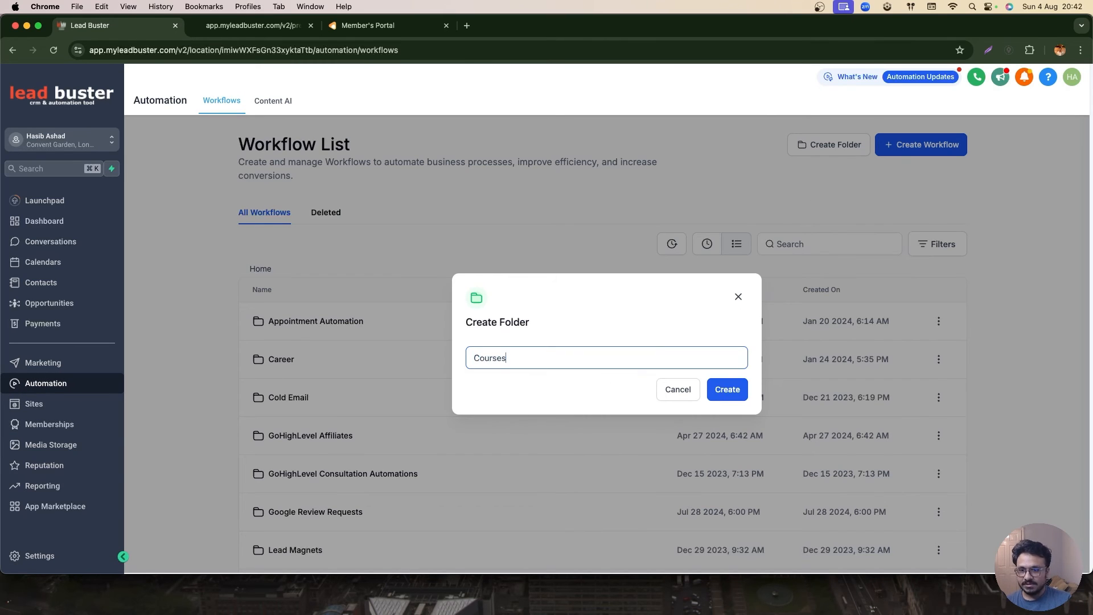
pyautogui.click(727, 389)
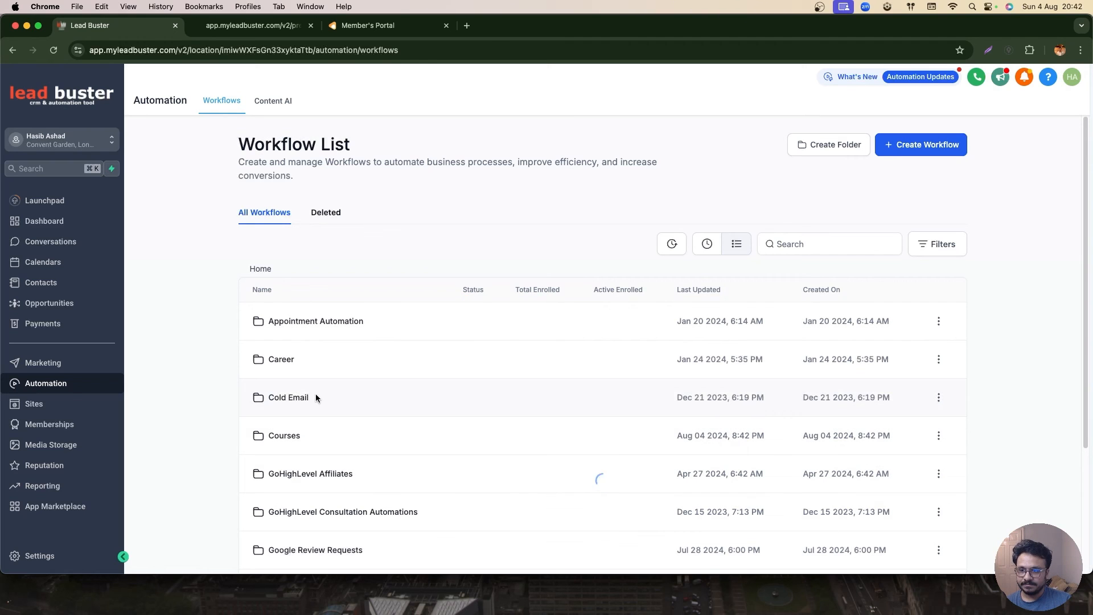
# - Inside the Courses folder, create a workflow from scratch named GoHighLevel 14 Day Course Acces
pyautogui.click(287, 435)
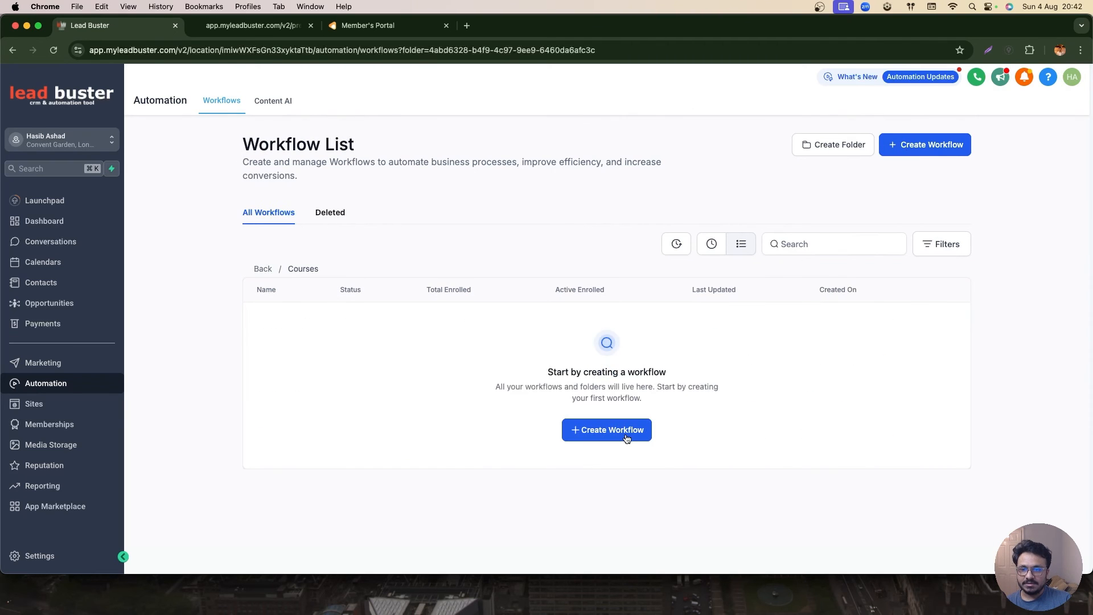
pyautogui.click(626, 439)
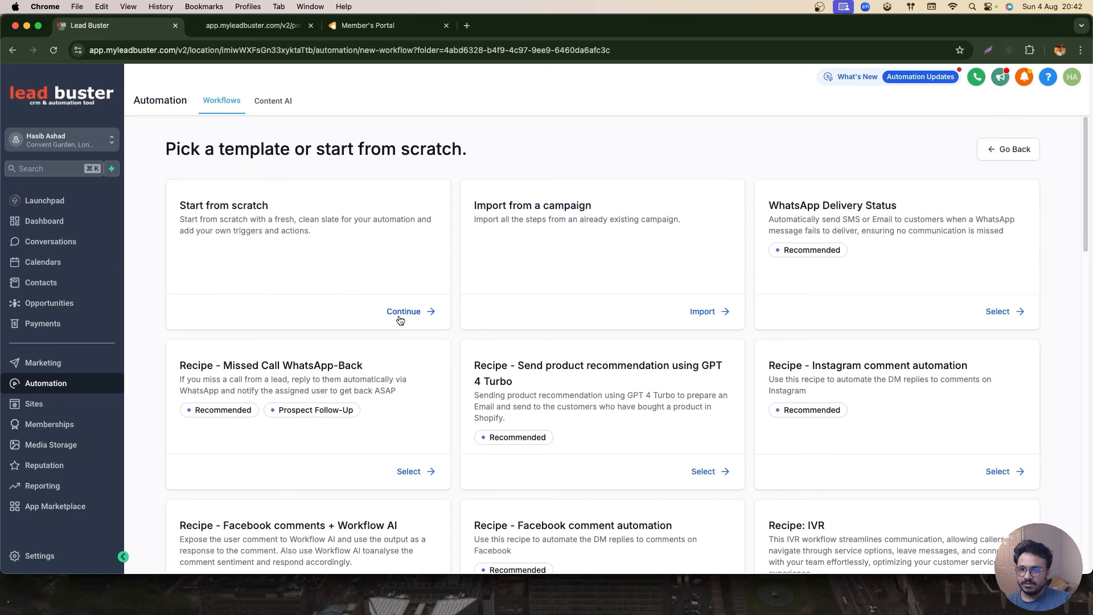
pyautogui.click(399, 314)
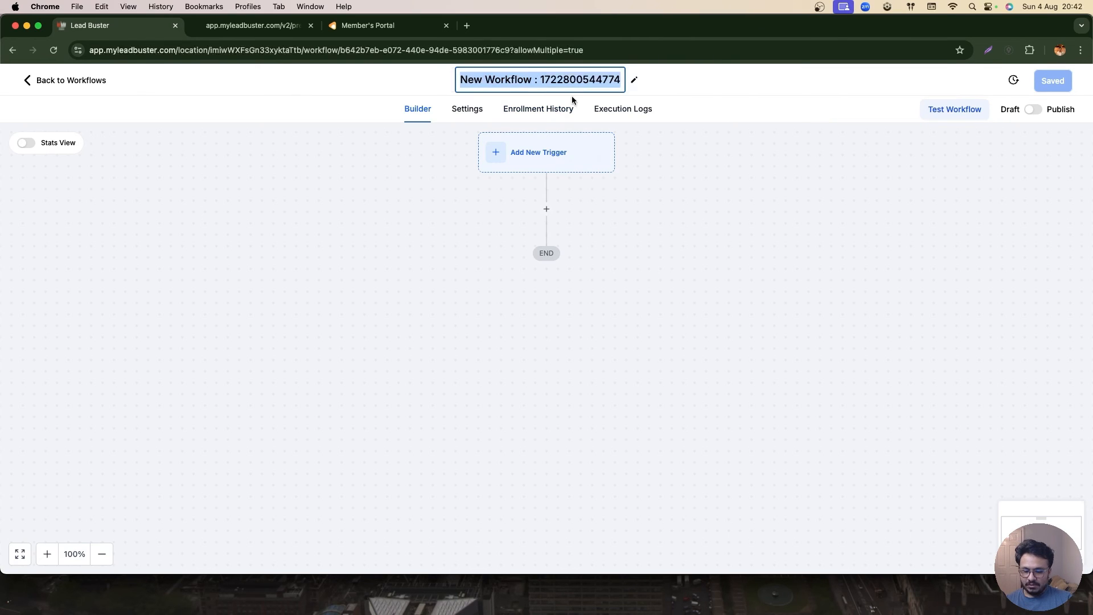
pyautogui.write('GoHighLevel 1')
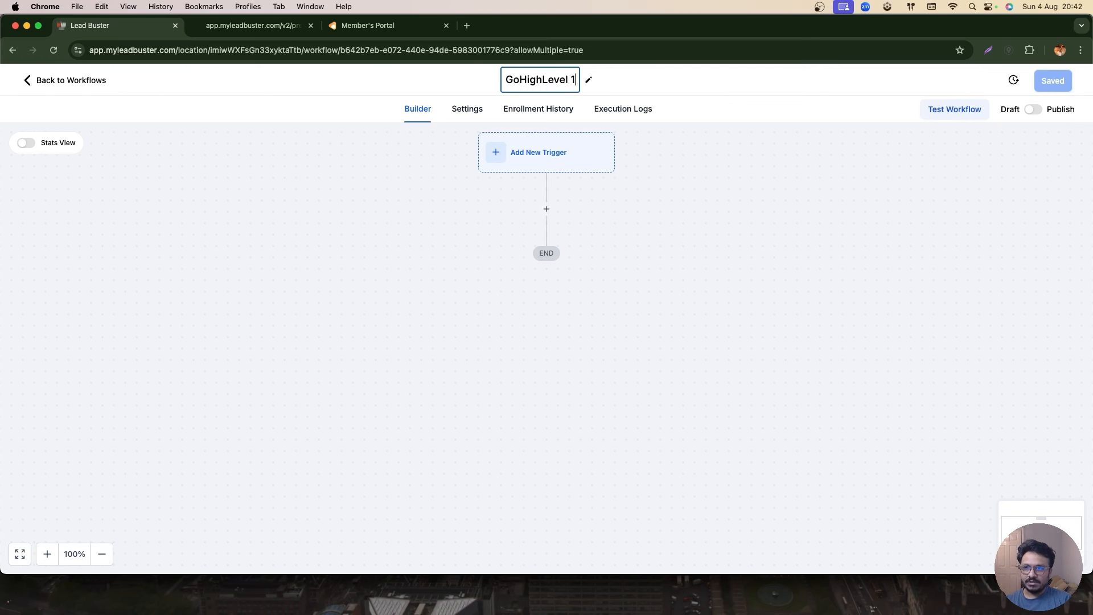
pyautogui.write('4 Day Course Acces')
# - Add an Order Form Submission trigger to the workflow
pyautogui.click(535, 165)
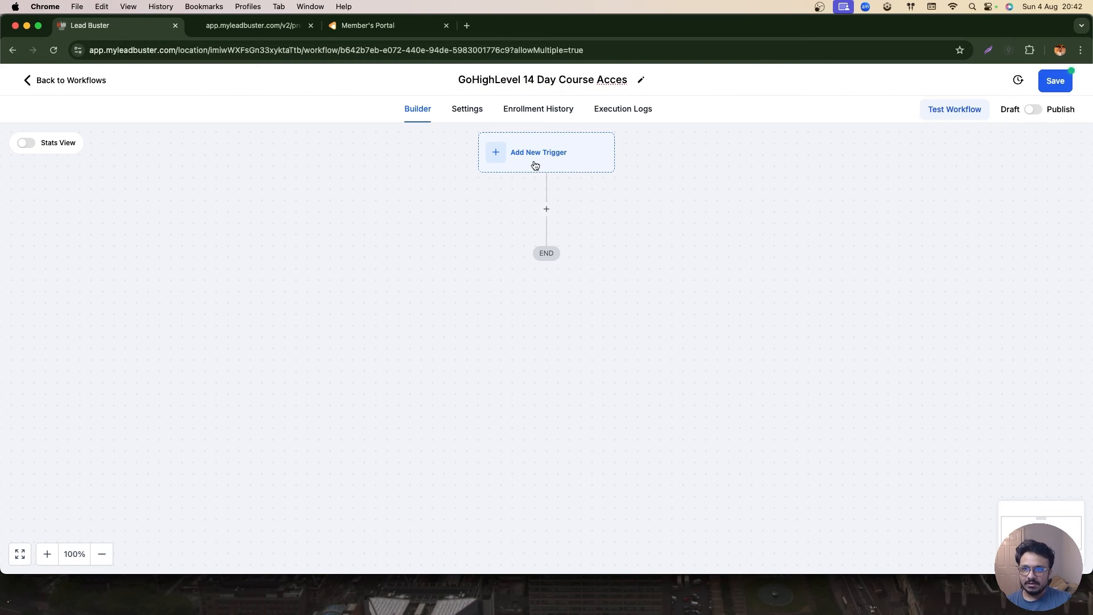
pyautogui.click(875, 209)
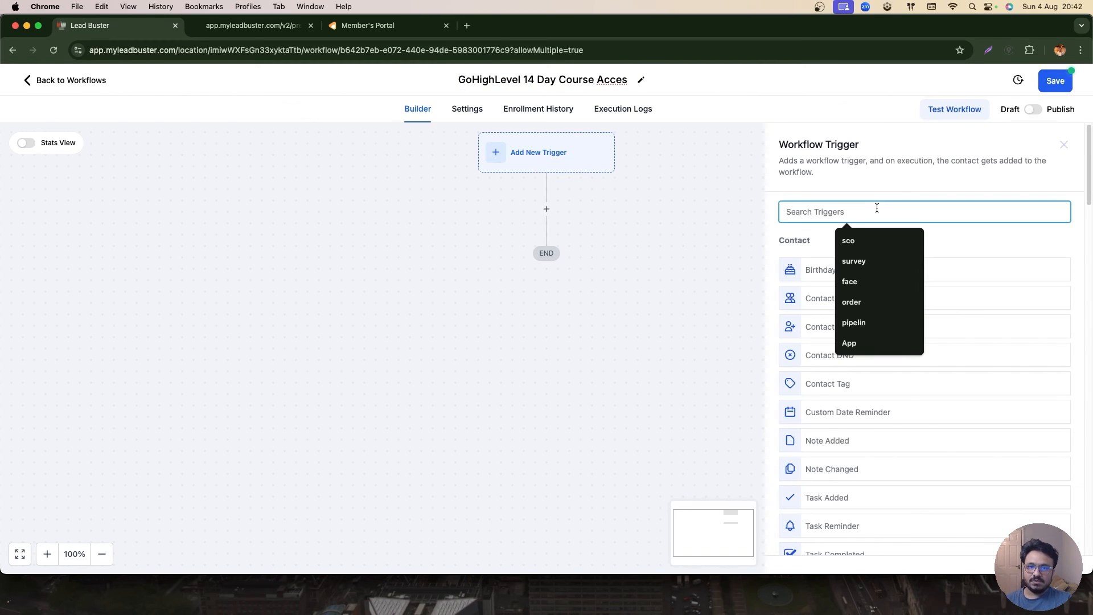
pyautogui.click(879, 198)
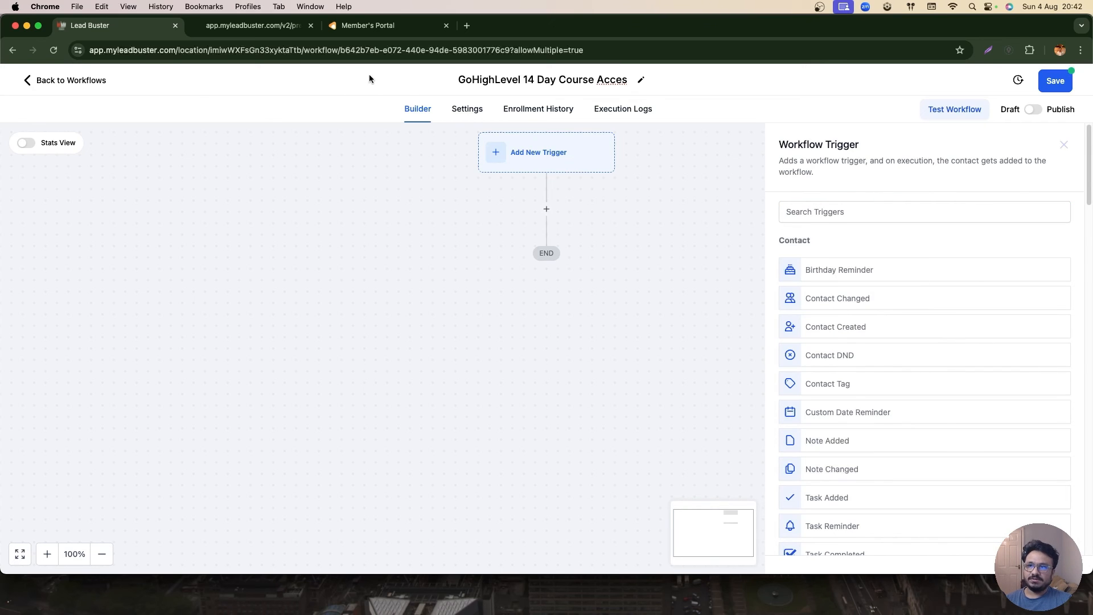
pyautogui.click(253, 25)
pyautogui.click(126, 33)
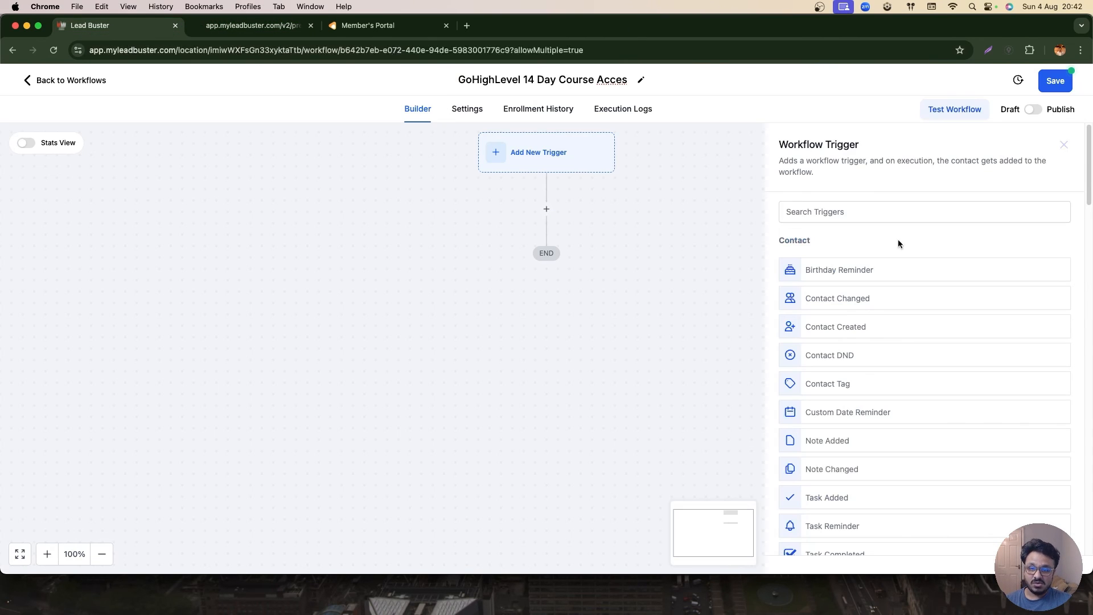
pyautogui.click(991, 208)
pyautogui.write('order')
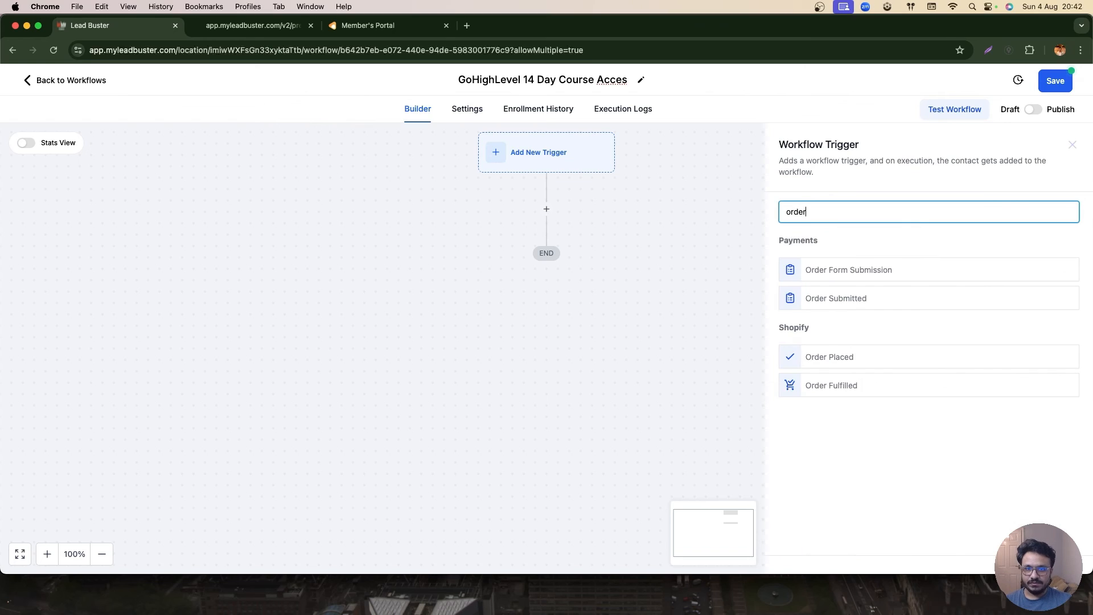
pyautogui.click(940, 261)
# - Filter the trigger to the GHL Course funnel with an In funnel/website filter
pyautogui.click(630, 327)
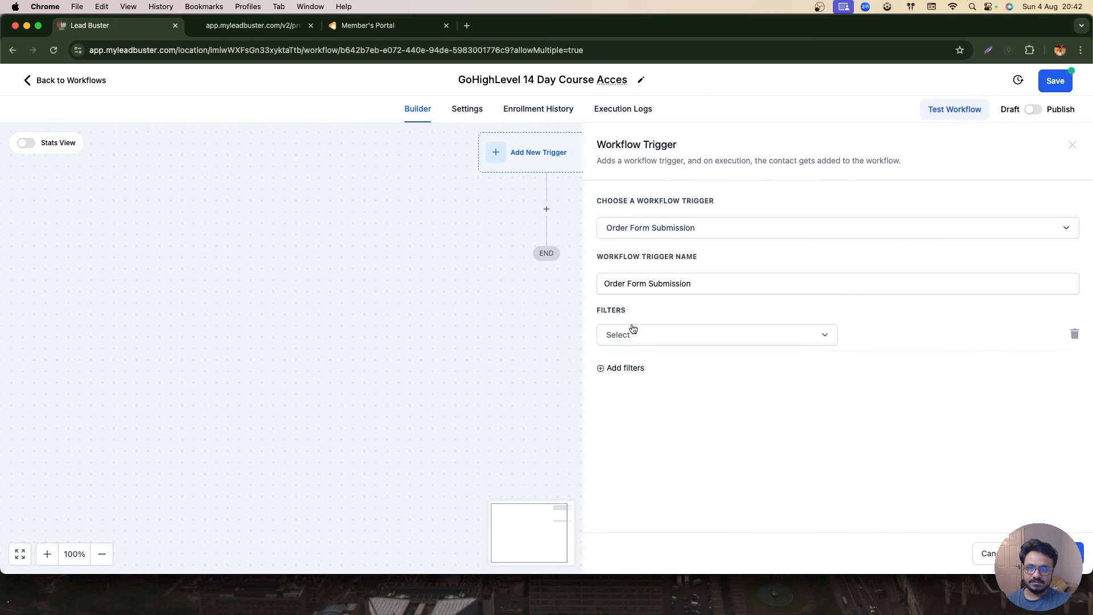
pyautogui.click(633, 336)
pyautogui.click(637, 415)
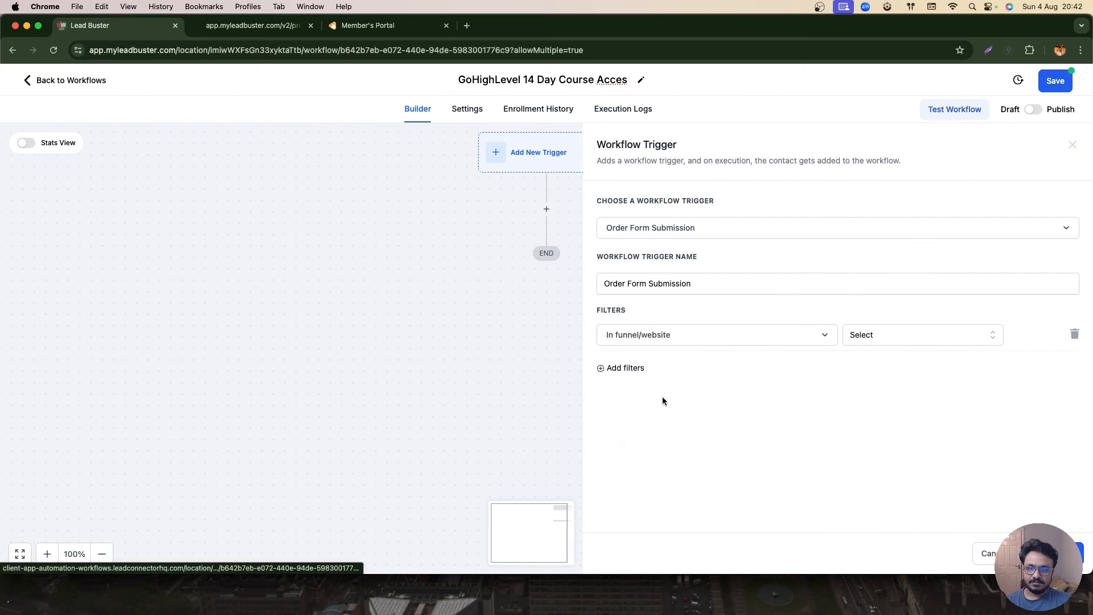
pyautogui.click(886, 343)
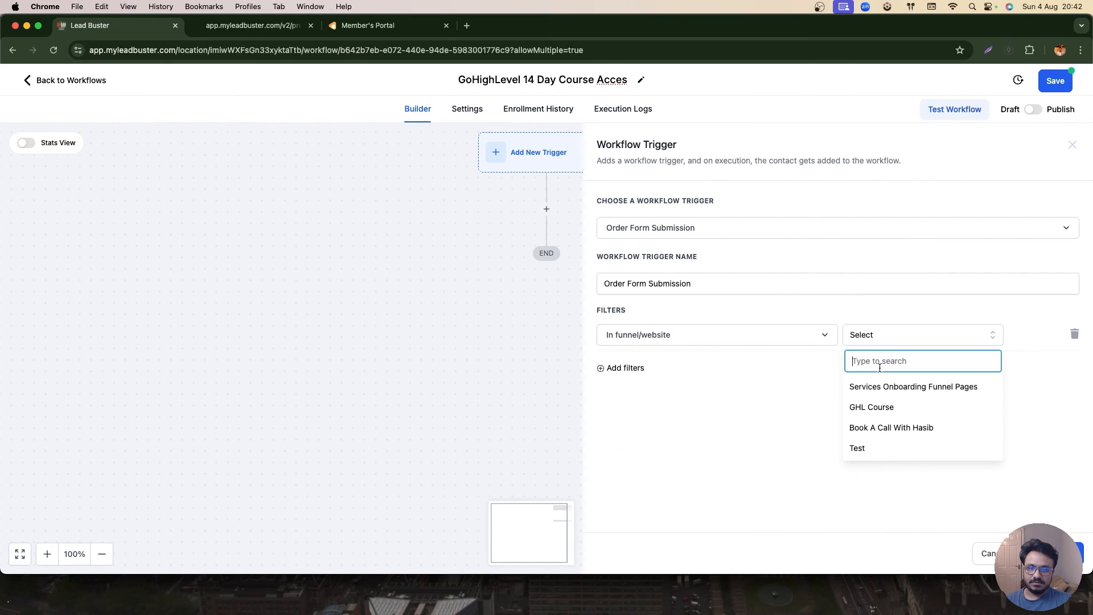
pyautogui.click(874, 407)
# - Add a second trigger filter so the page is the Landing Page
pyautogui.click(613, 373)
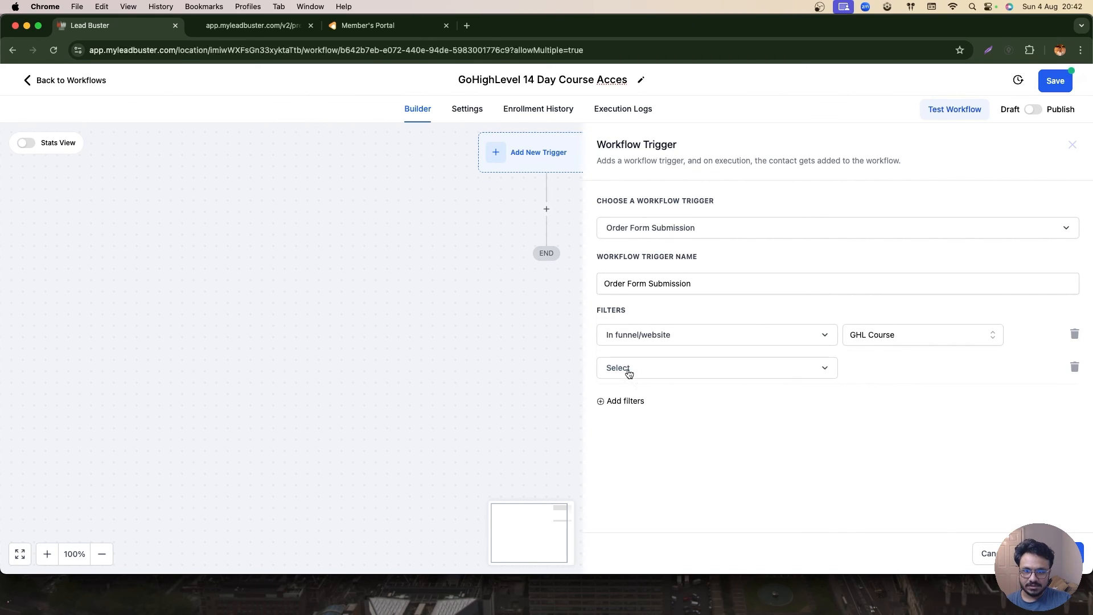
pyautogui.click(639, 371)
pyautogui.click(652, 448)
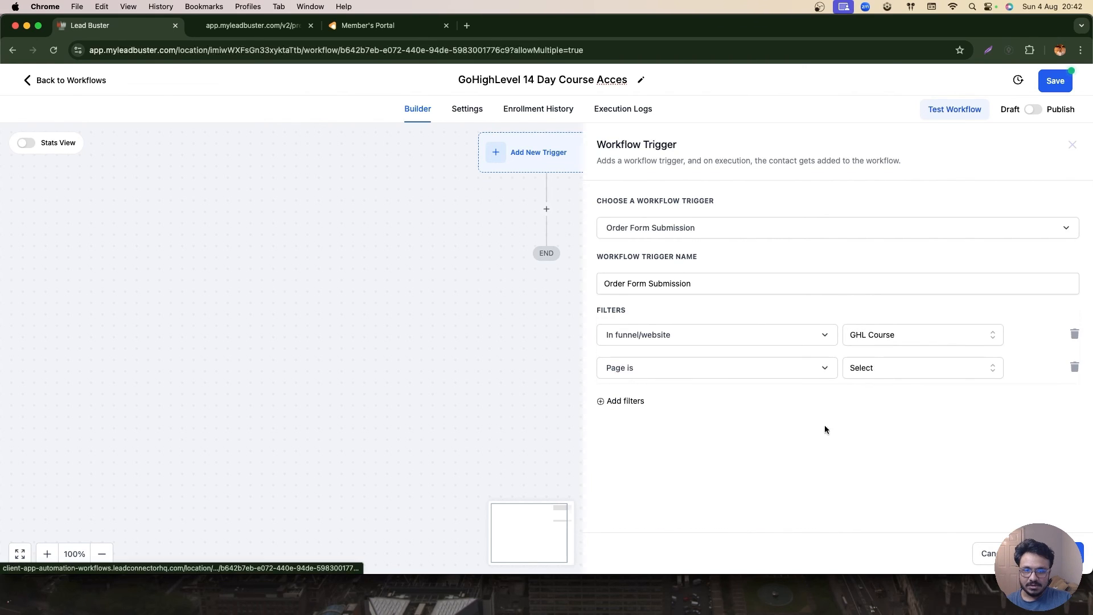
pyautogui.click(888, 367)
pyautogui.click(875, 418)
# - Add a Product is filter for Learn GoHighLevel In 14 Days and save the trigger
pyautogui.click(636, 401)
pyautogui.click(642, 407)
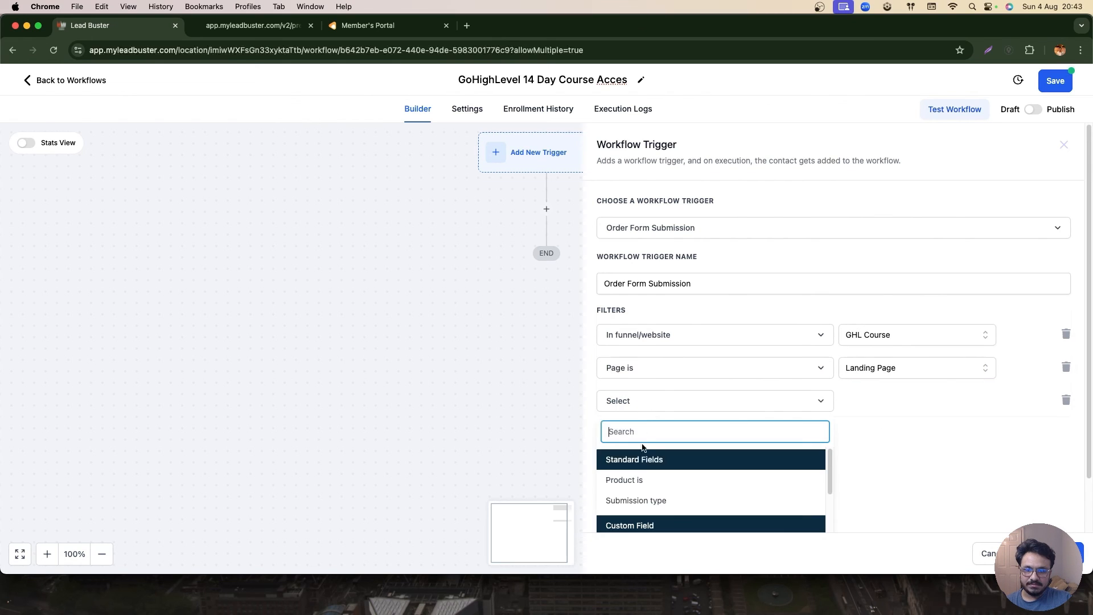
pyautogui.click(643, 478)
pyautogui.click(862, 403)
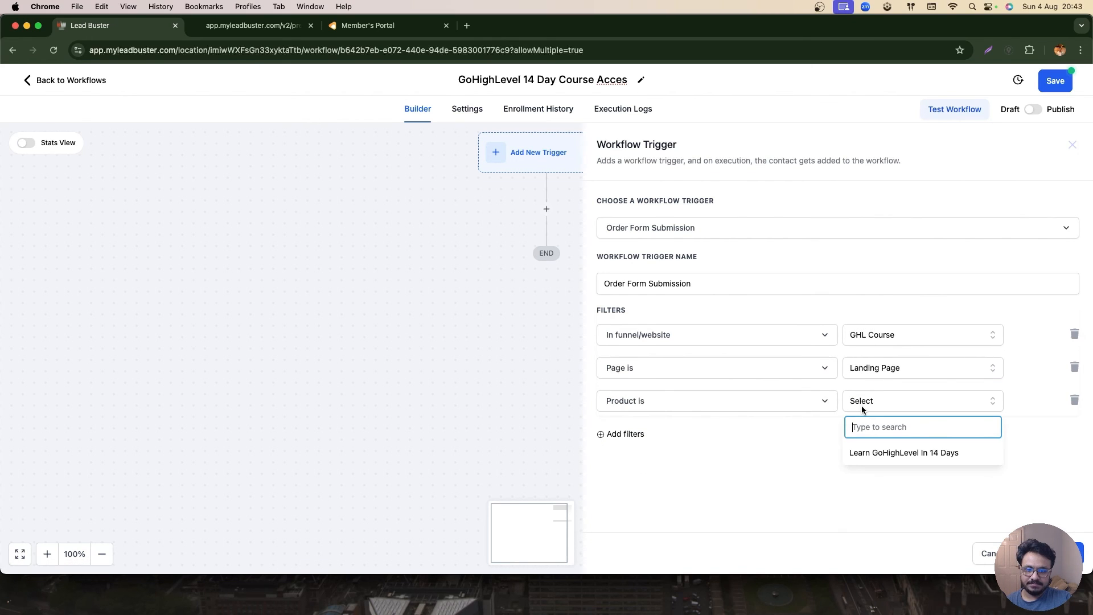
pyautogui.click(875, 455)
pyautogui.click(1070, 553)
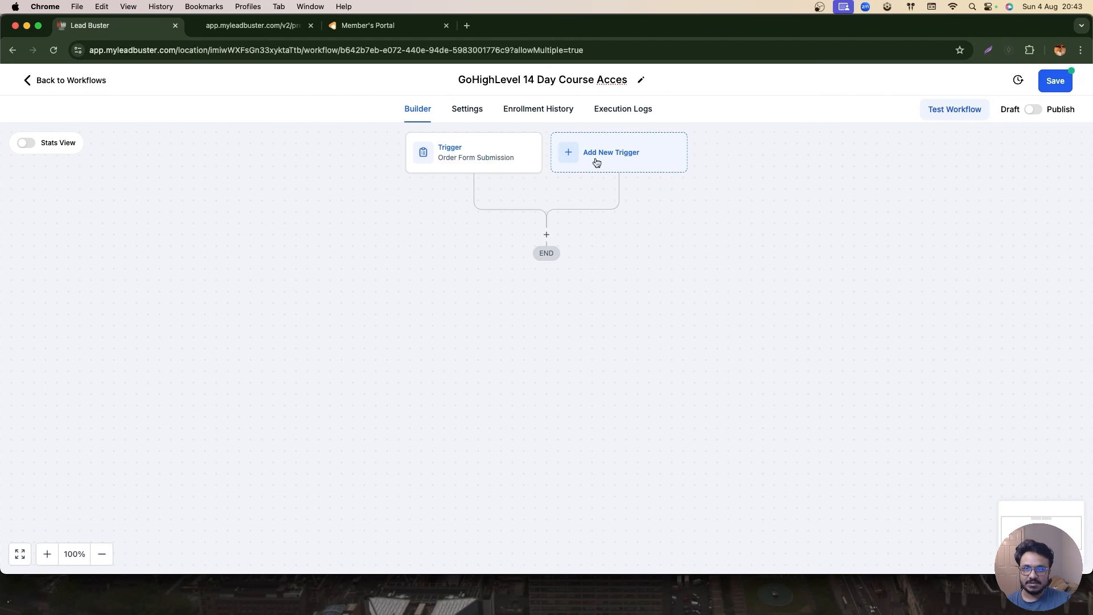
pyautogui.click(239, 25)
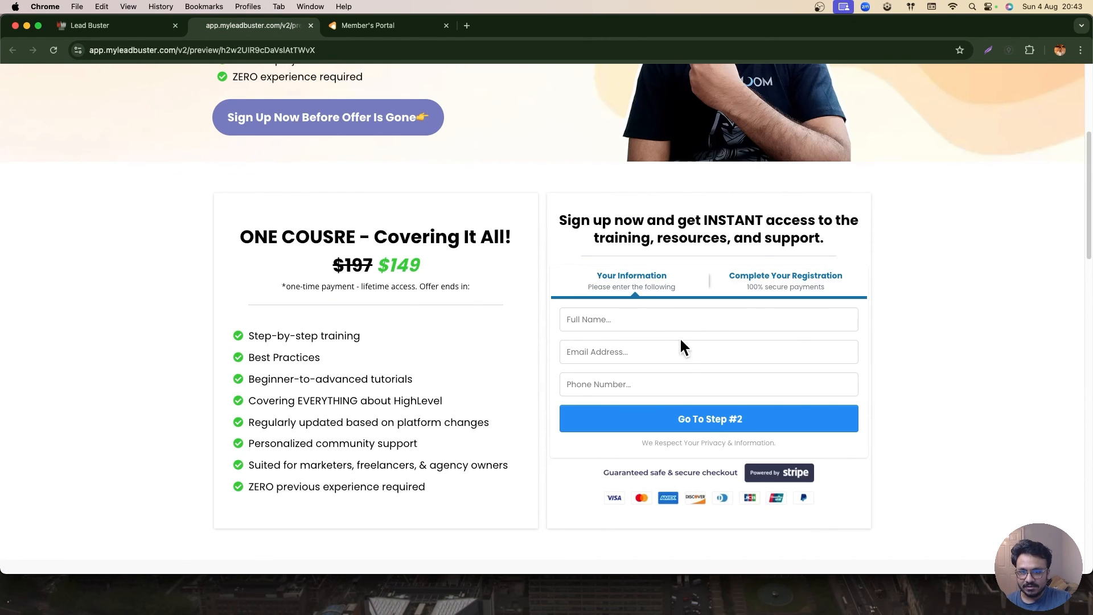
pyautogui.press('super+1')
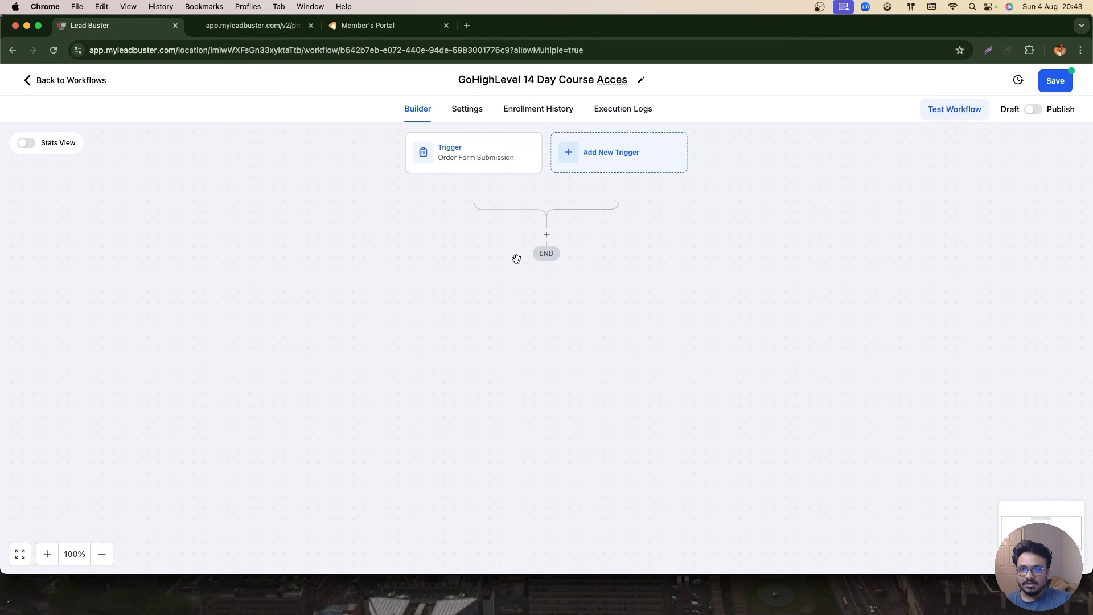
# - Add a Course Grant Offer action after the trigger granting the Learn GoHighLevel In 14 Days offer
pyautogui.click(545, 234)
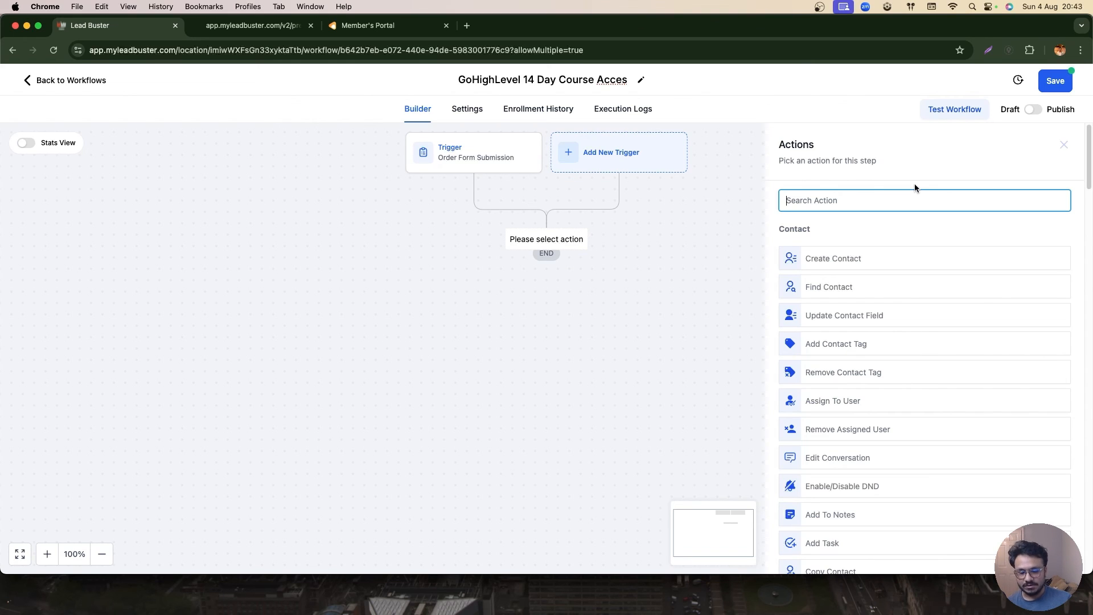
pyautogui.write('nopt')
pyautogui.press('BackSpace')
pyautogui.write('t')
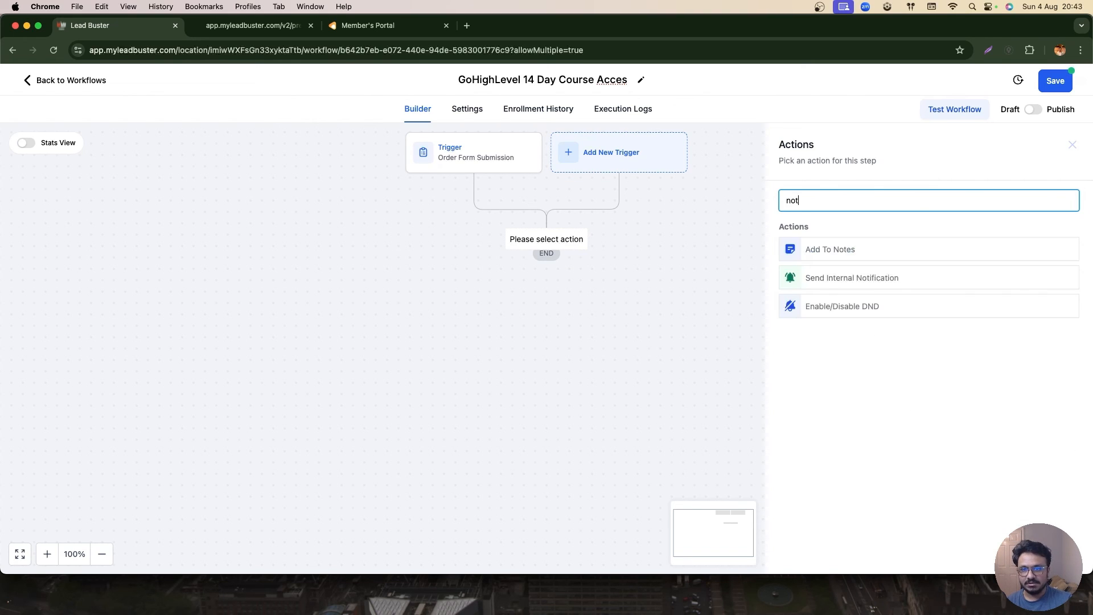
pyautogui.doubleClick(827, 208)
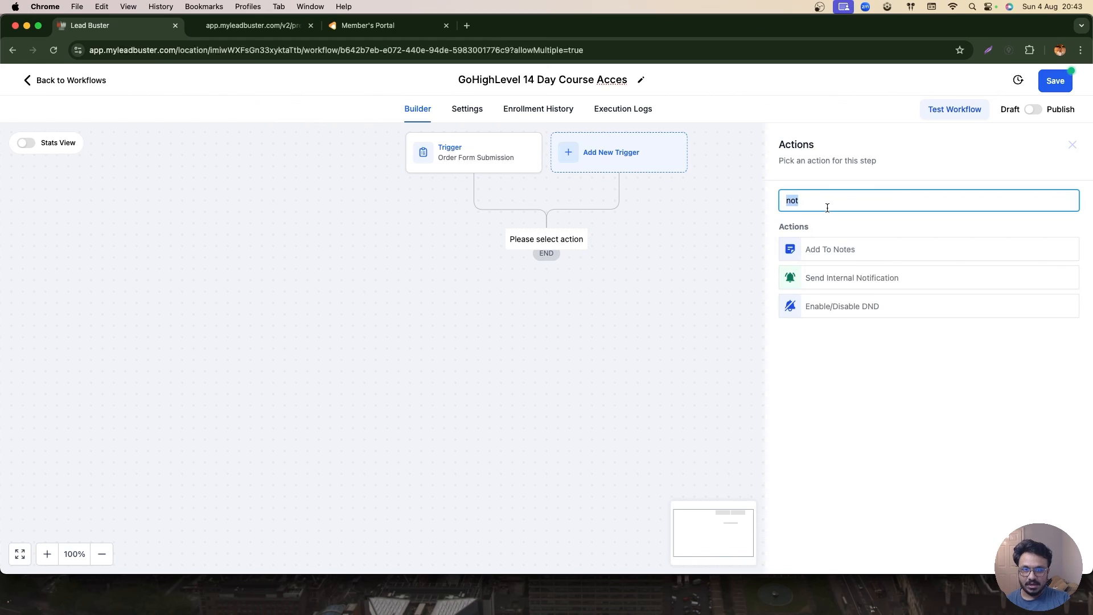
pyautogui.write('tag')
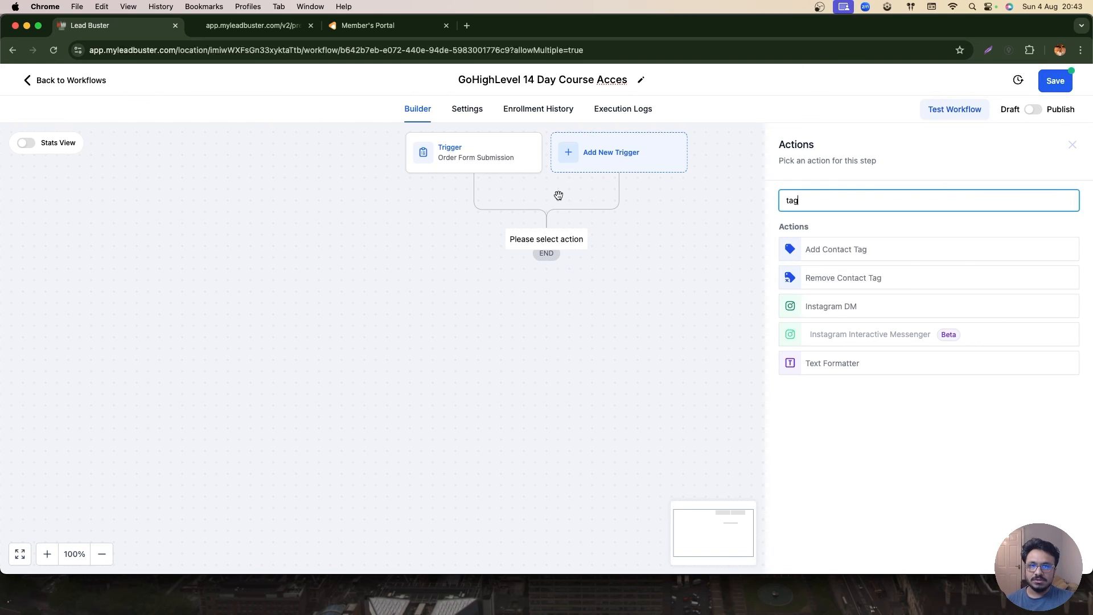
pyautogui.press('BackSpace')
pyautogui.press('BackSpace')
pyautogui.press('BackSpace')
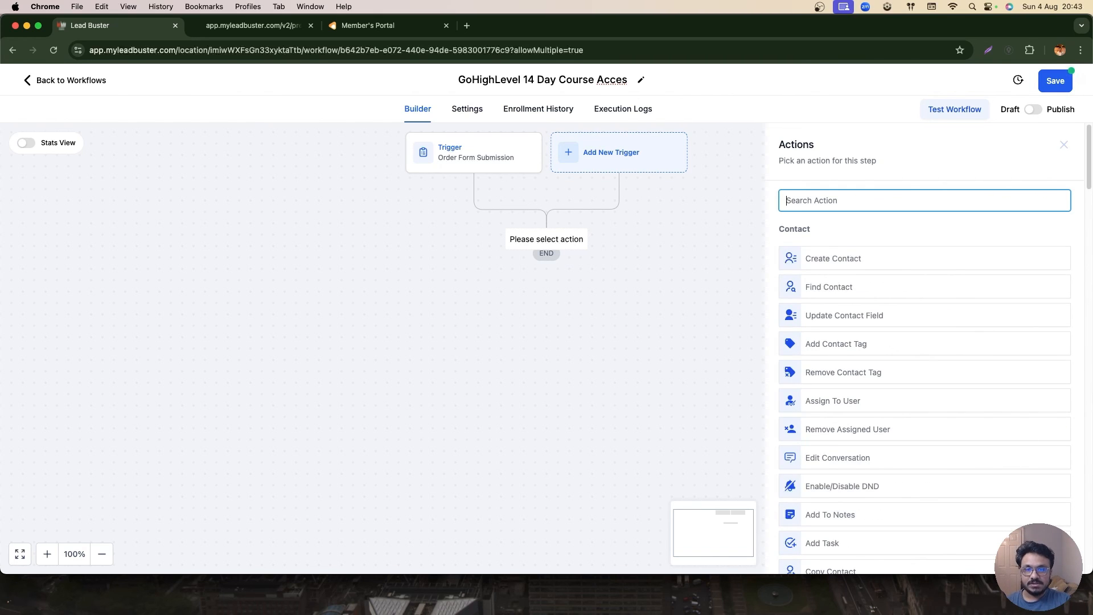
pyautogui.write('grant')
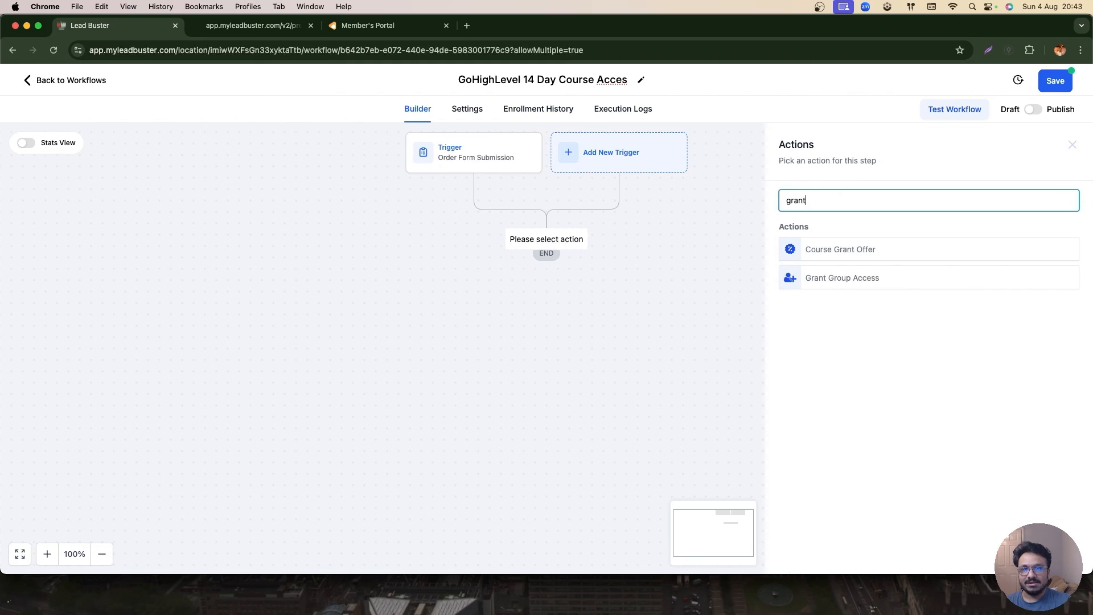
pyautogui.click(842, 250)
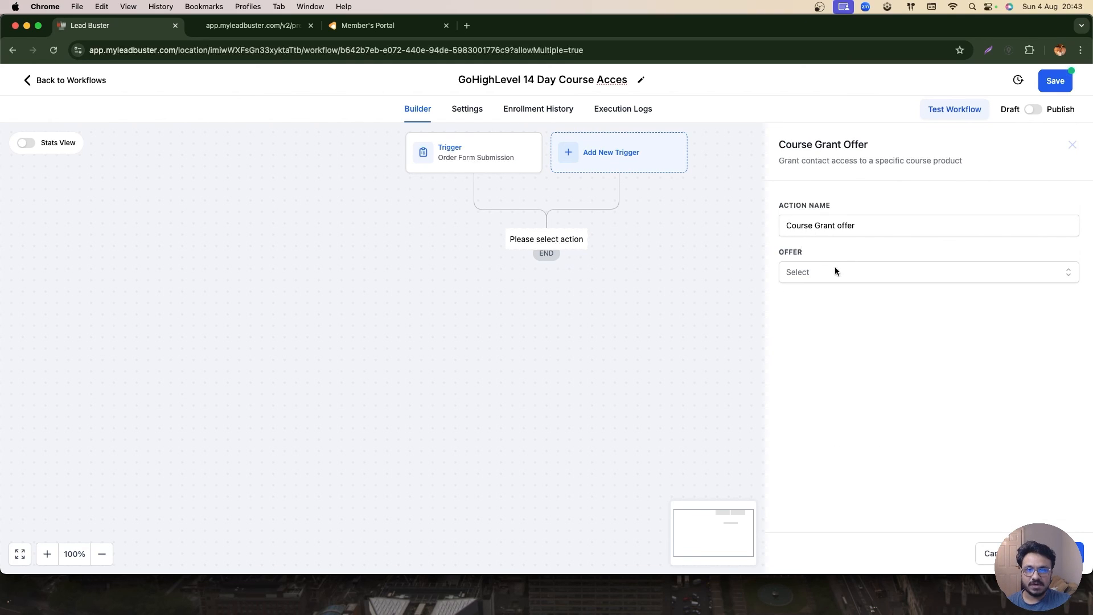
pyautogui.click(834, 271)
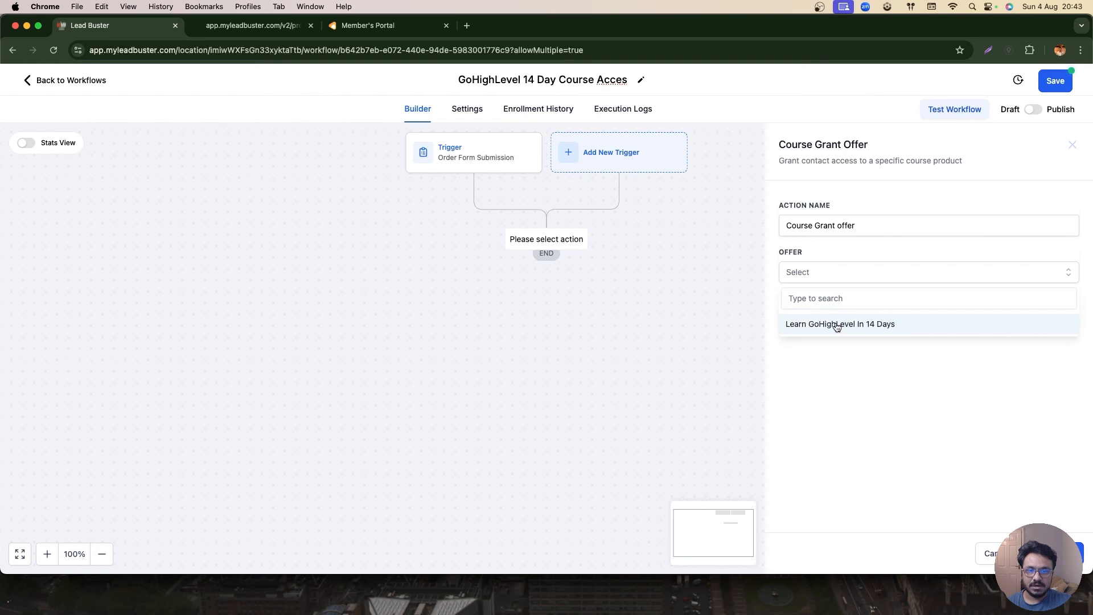
pyautogui.click(839, 325)
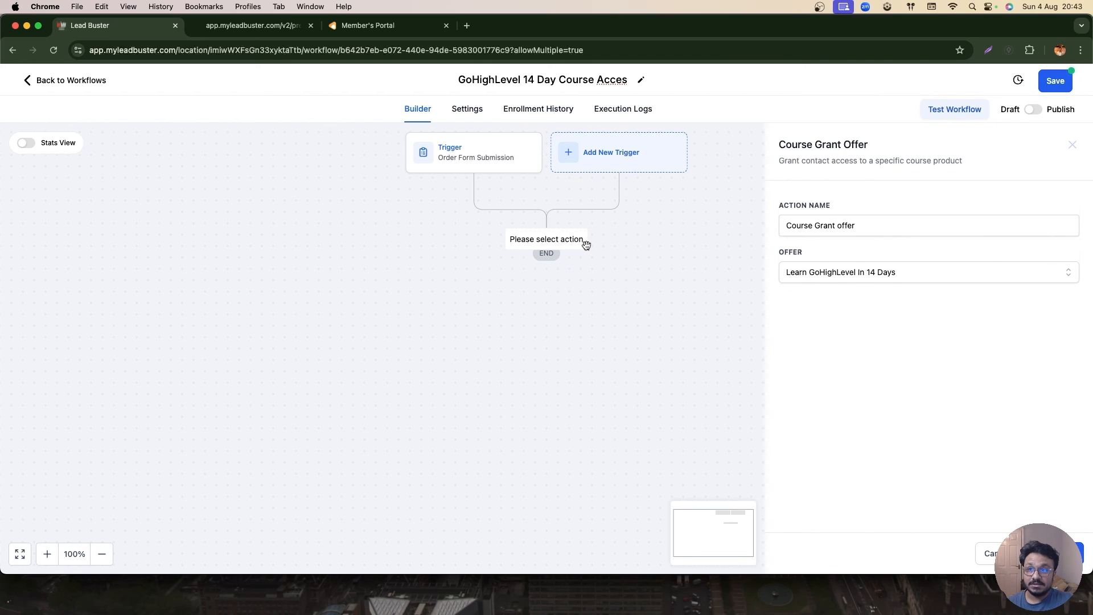
pyautogui.click(1070, 553)
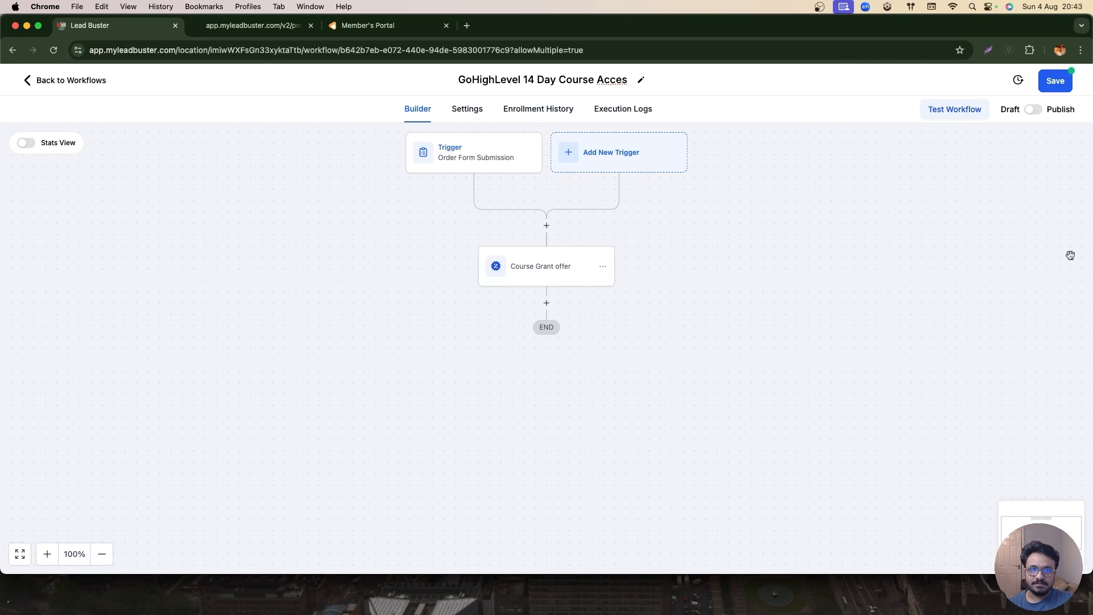
# - Publish the workflow and save it
pyautogui.click(1033, 109)
pyautogui.click(1055, 81)
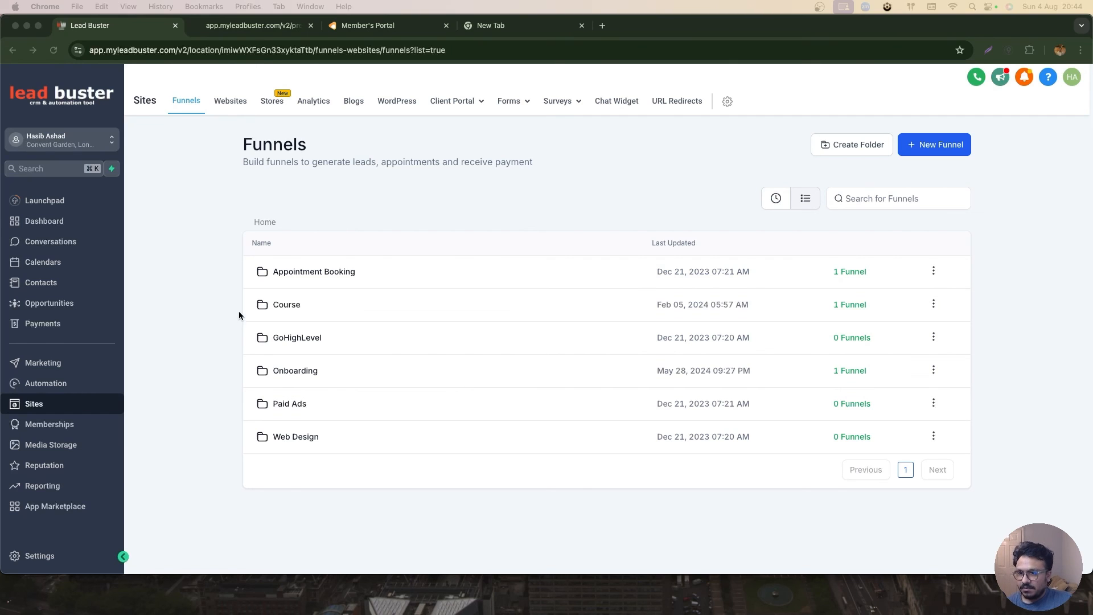
# - Open the GHL Course funnel's settings to check its payment mode
pyautogui.click(287, 305)
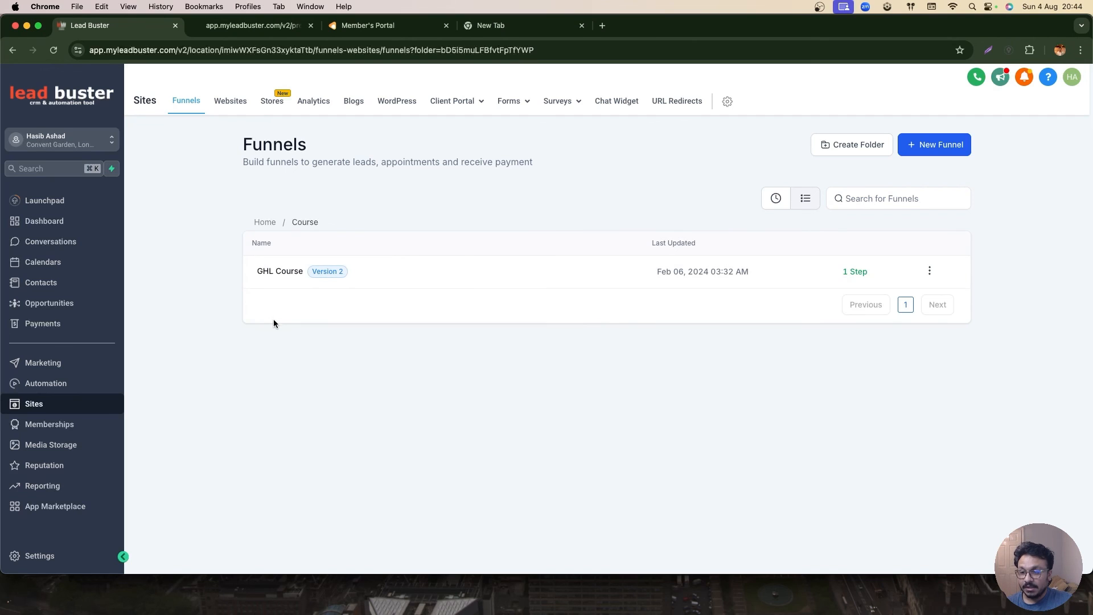
pyautogui.click(280, 272)
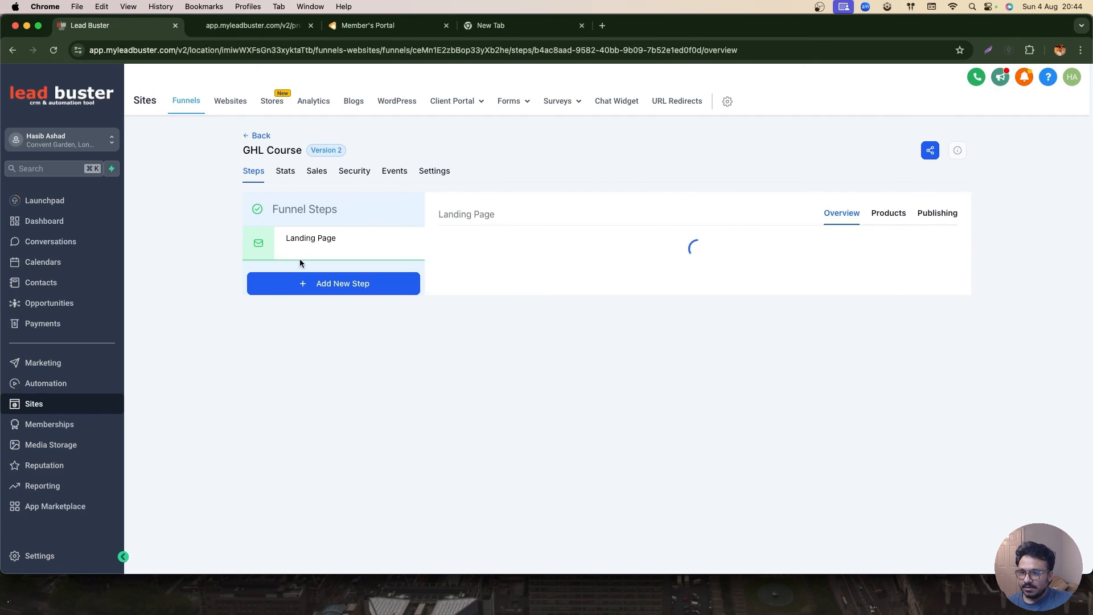
pyautogui.click(433, 171)
pyautogui.scroll(-3, 294, 457)
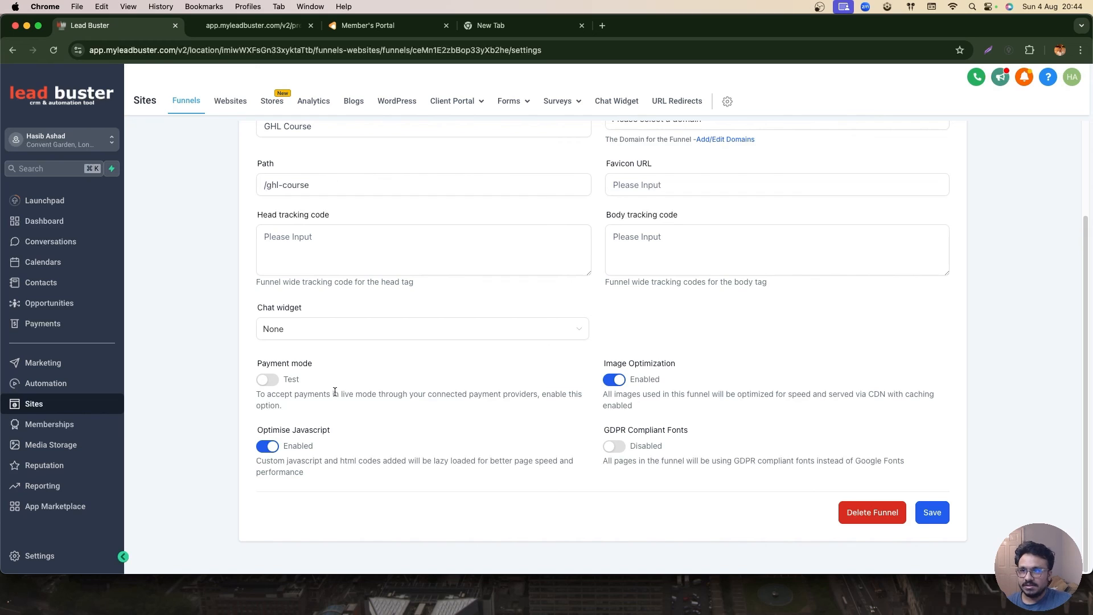
pyautogui.click(268, 254)
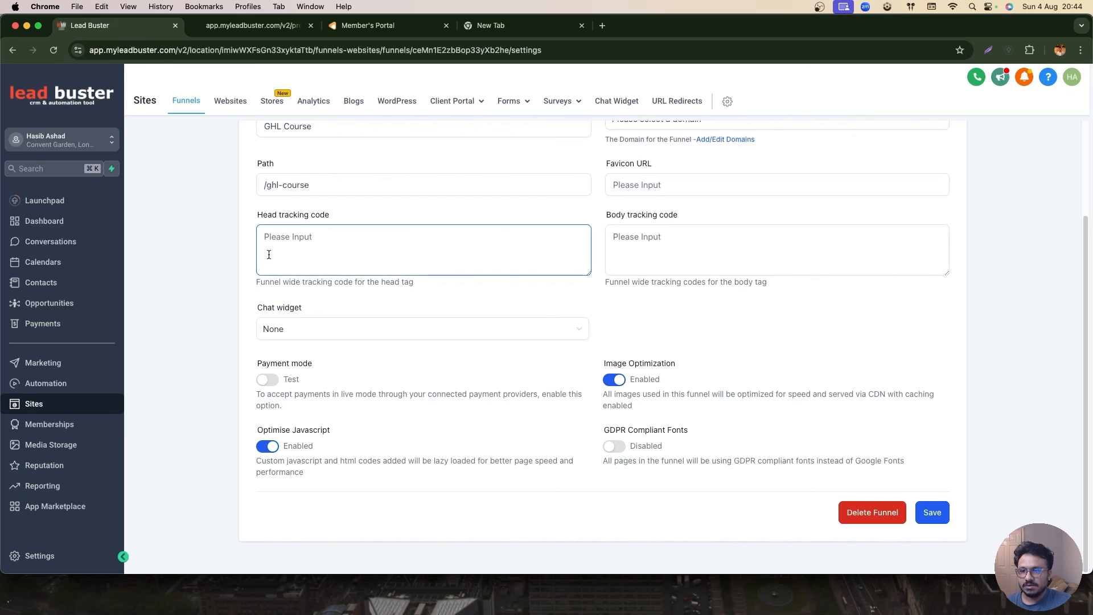
# - Place a test order on the landing page preview, paying with Revolut Pay
pyautogui.click(243, 26)
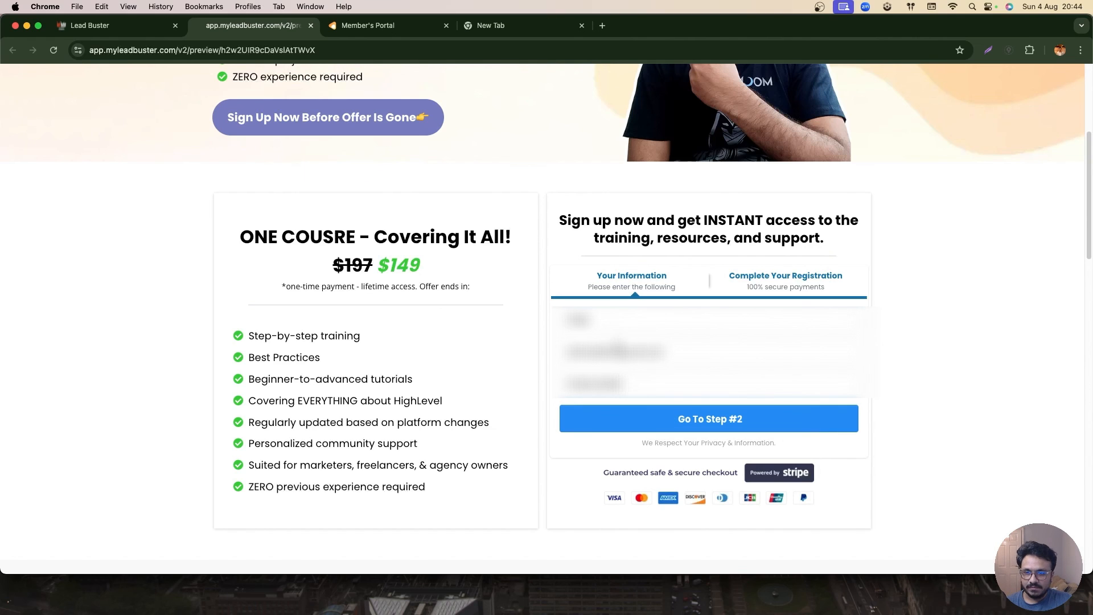
pyautogui.click(642, 419)
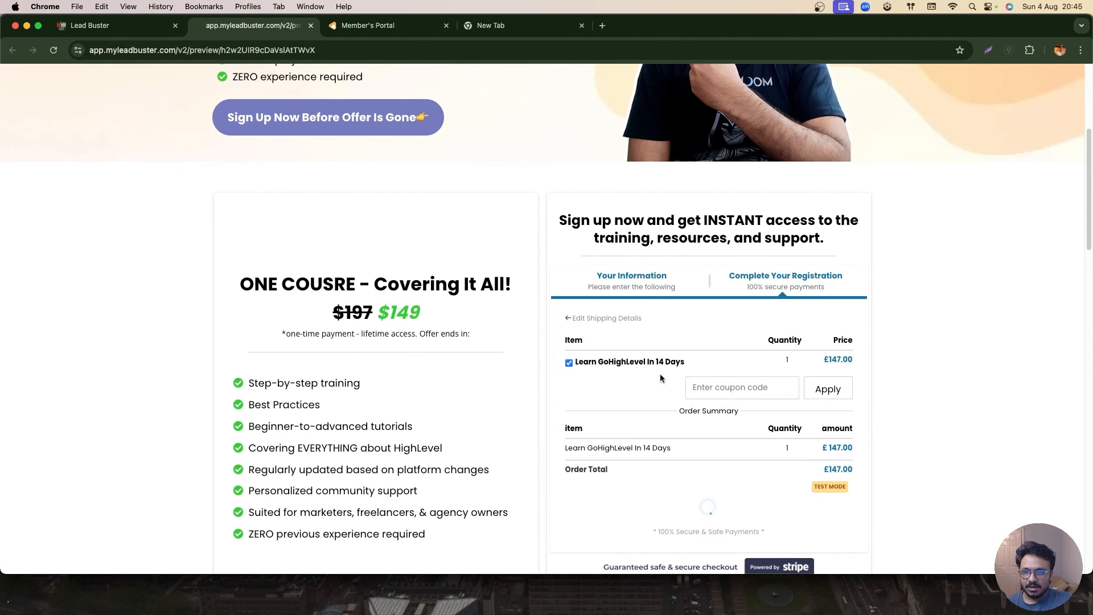
pyautogui.scroll(-2, 668, 385)
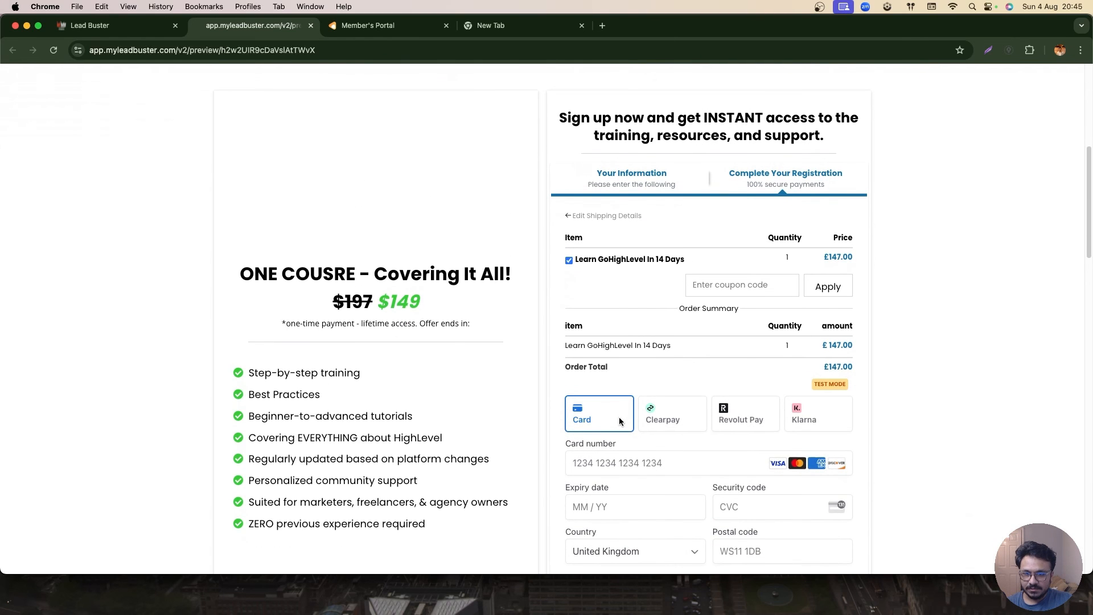
pyautogui.scroll(-2, 654, 391)
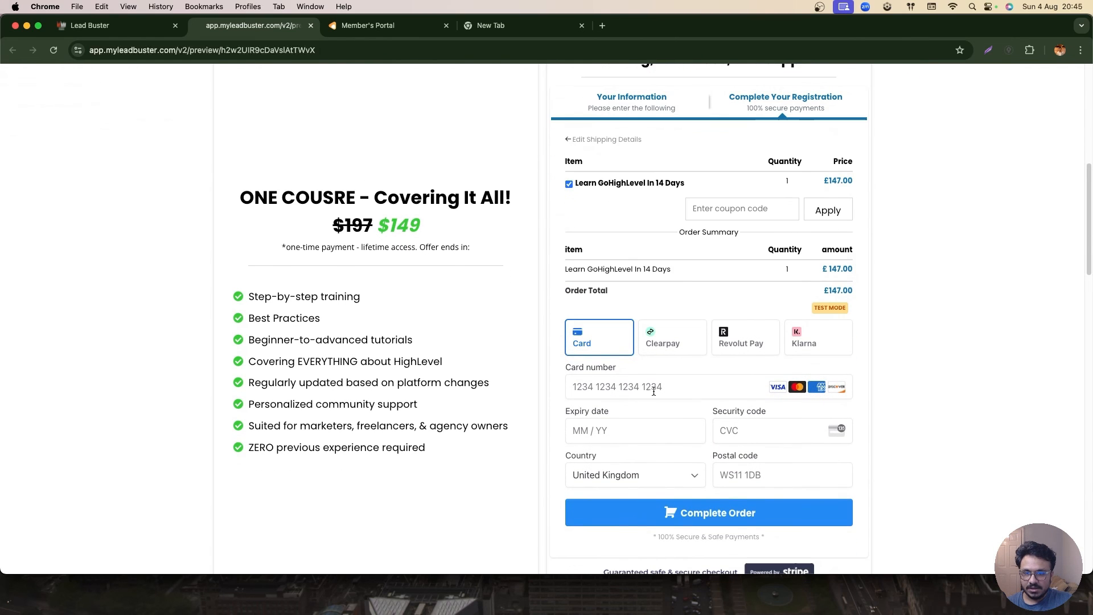
pyautogui.click(726, 353)
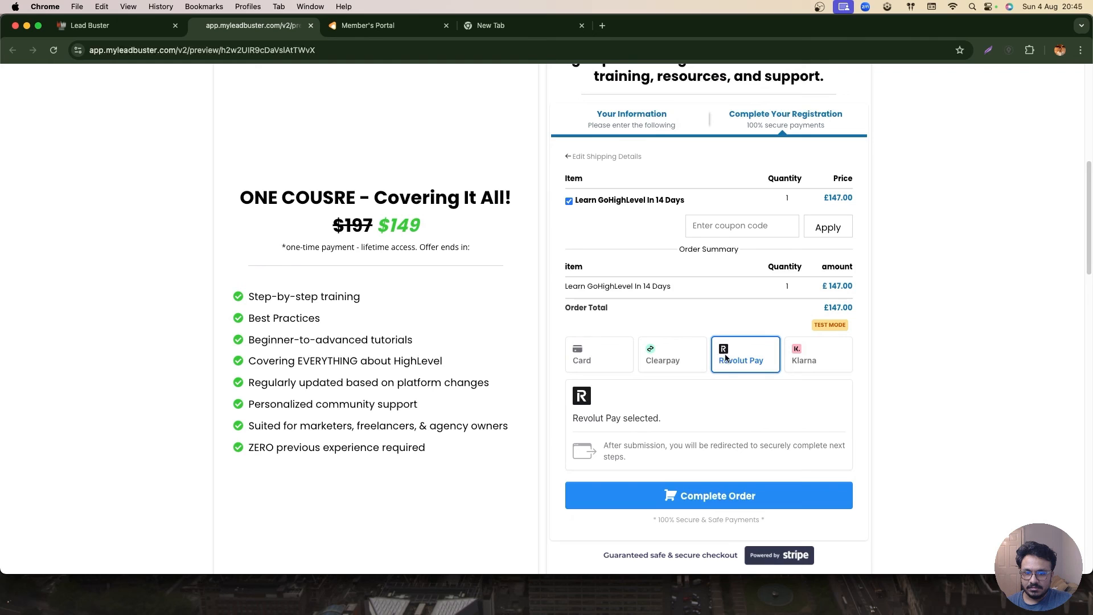
pyautogui.click(666, 493)
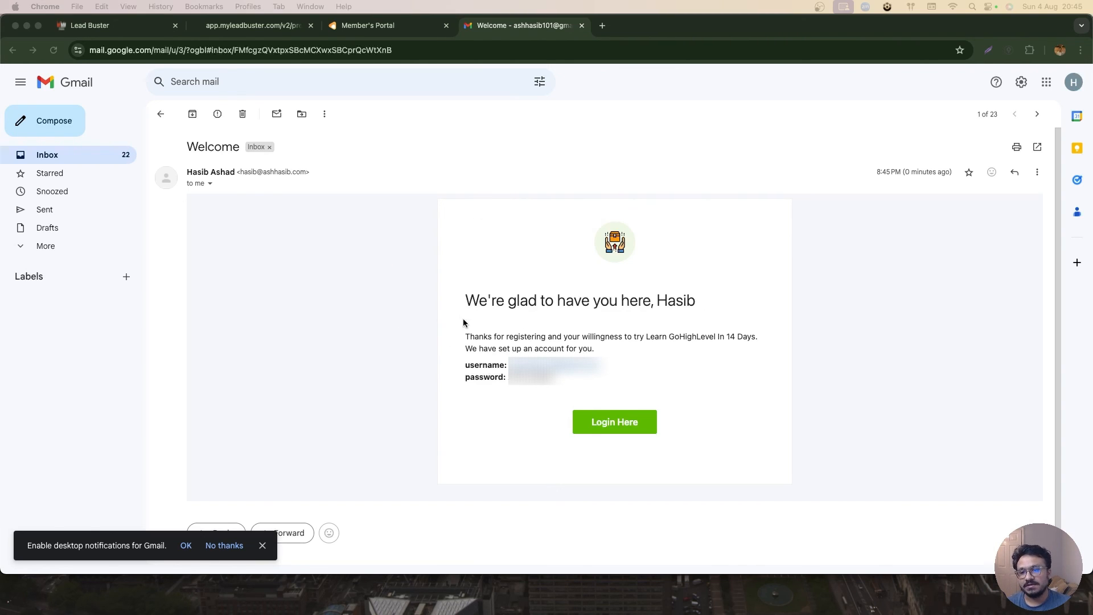
# - Open the login link from the course welcome email and check the member portal tab
pyautogui.click(614, 421)
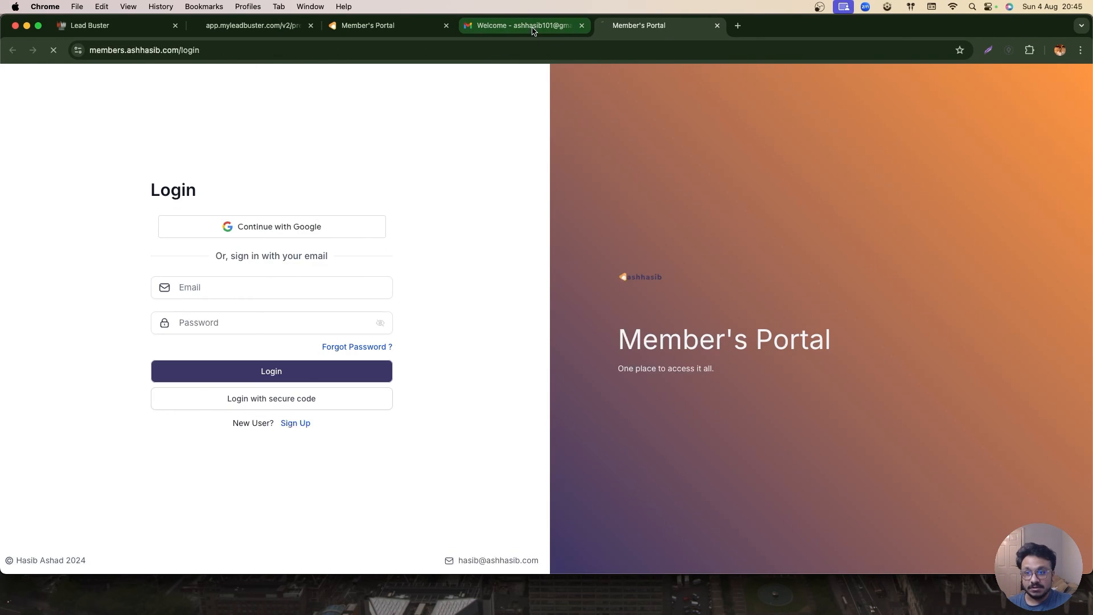
pyautogui.click(532, 32)
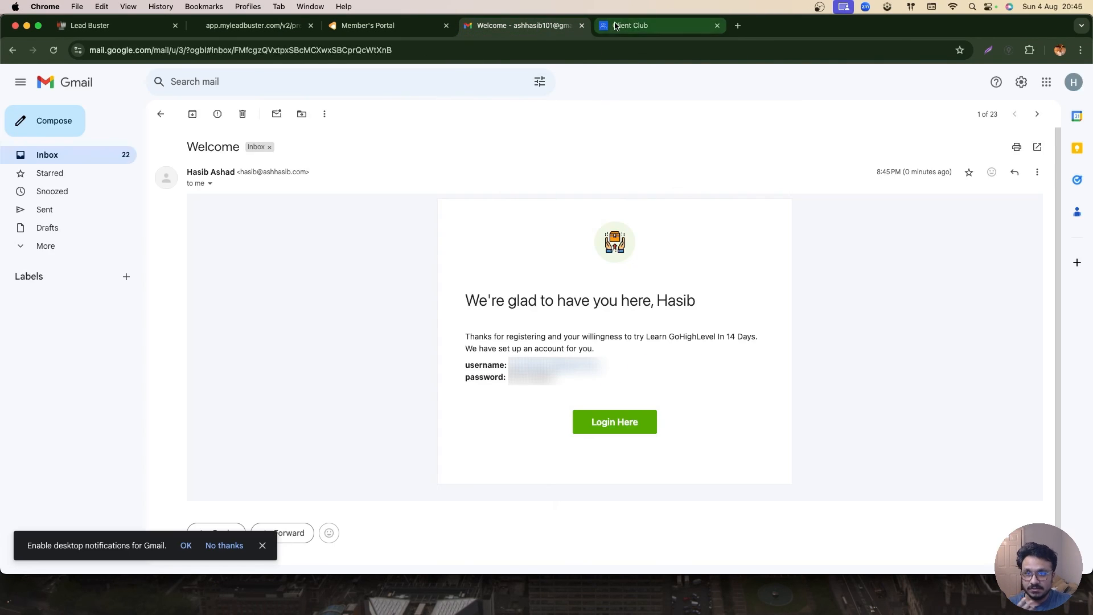
pyautogui.click(614, 26)
pyautogui.click(532, 29)
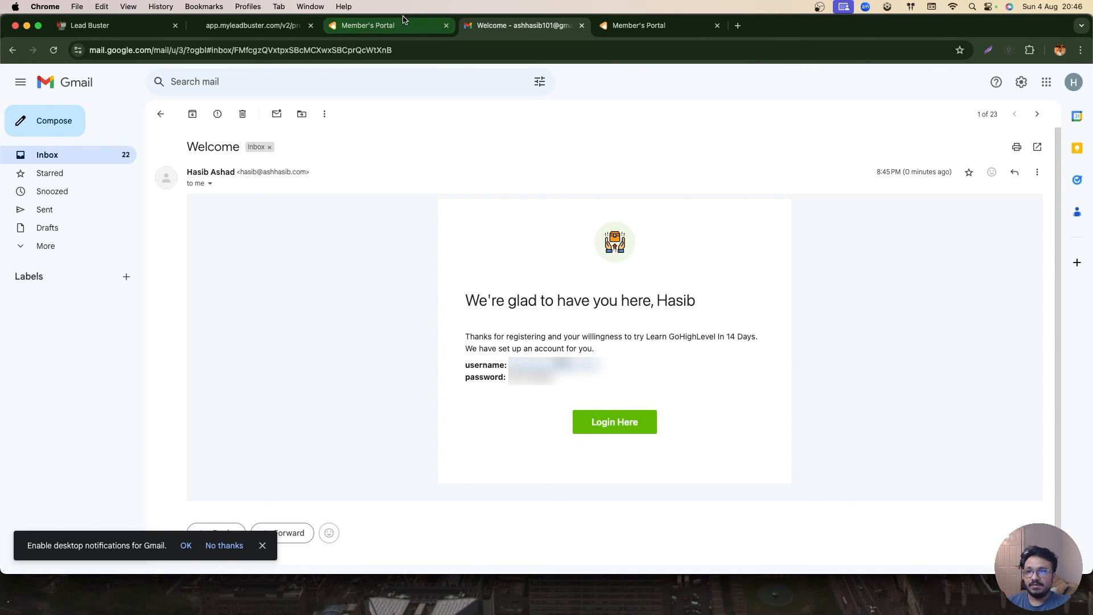
# - Return to the Course folder's funnel list
pyautogui.click(279, 30)
pyautogui.click(122, 27)
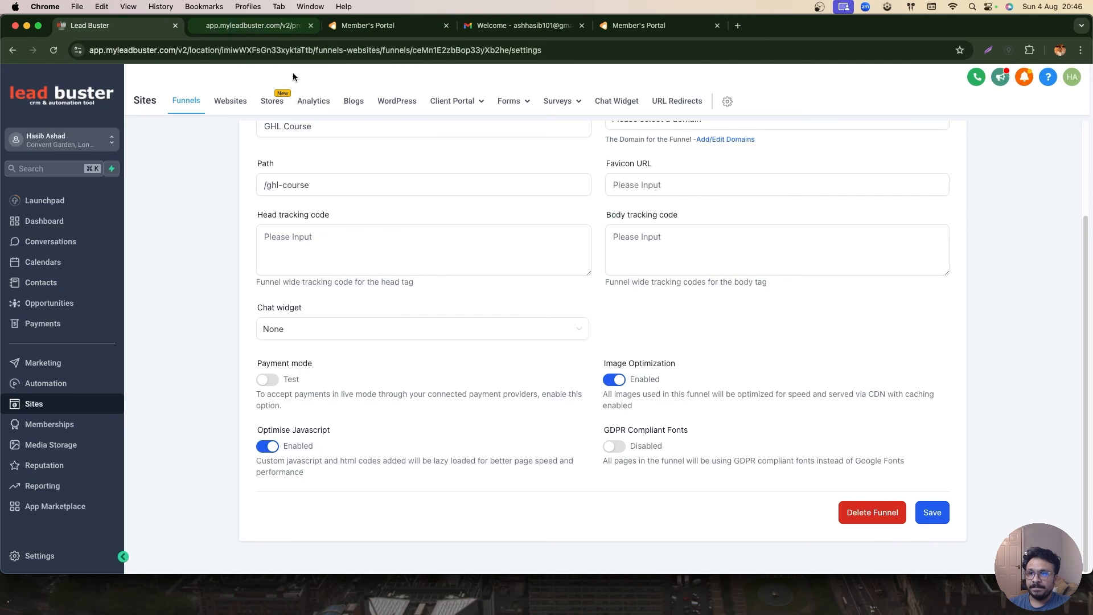
pyautogui.scroll(3, 271, 177)
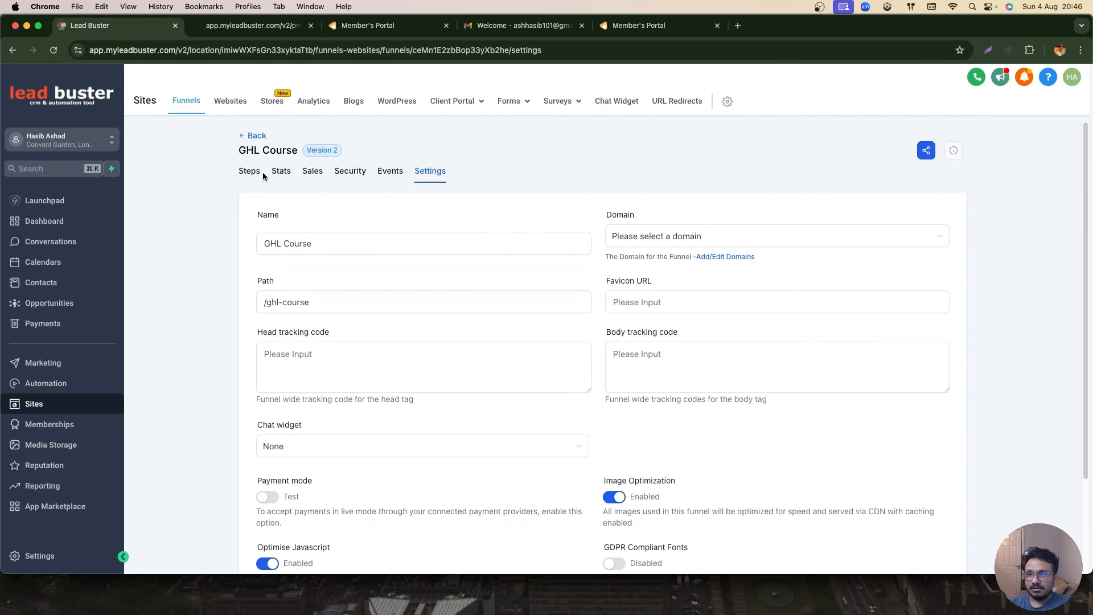
pyautogui.click(254, 138)
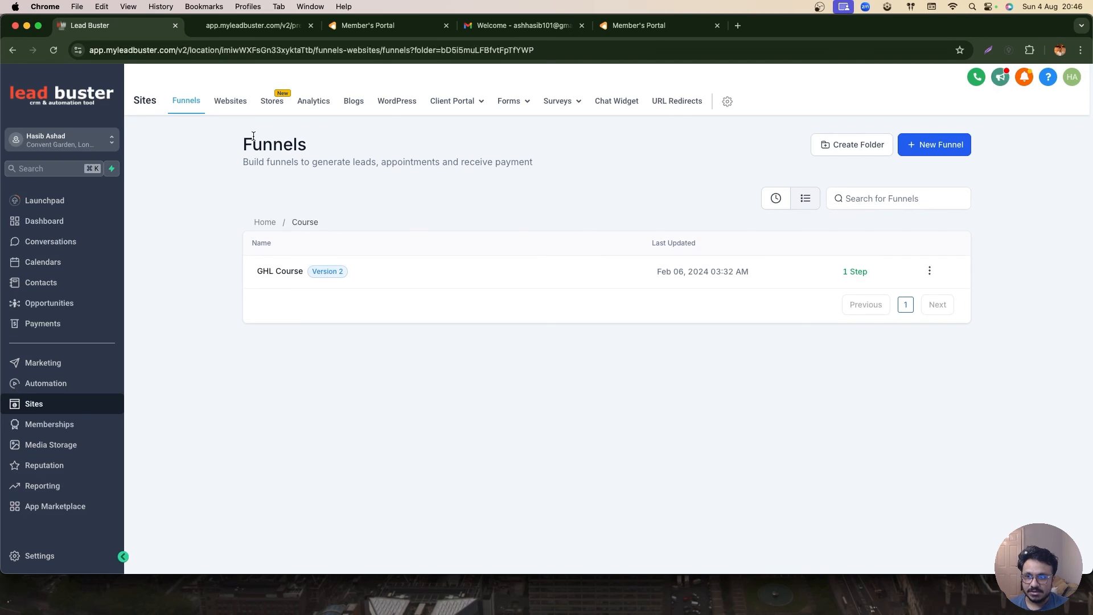